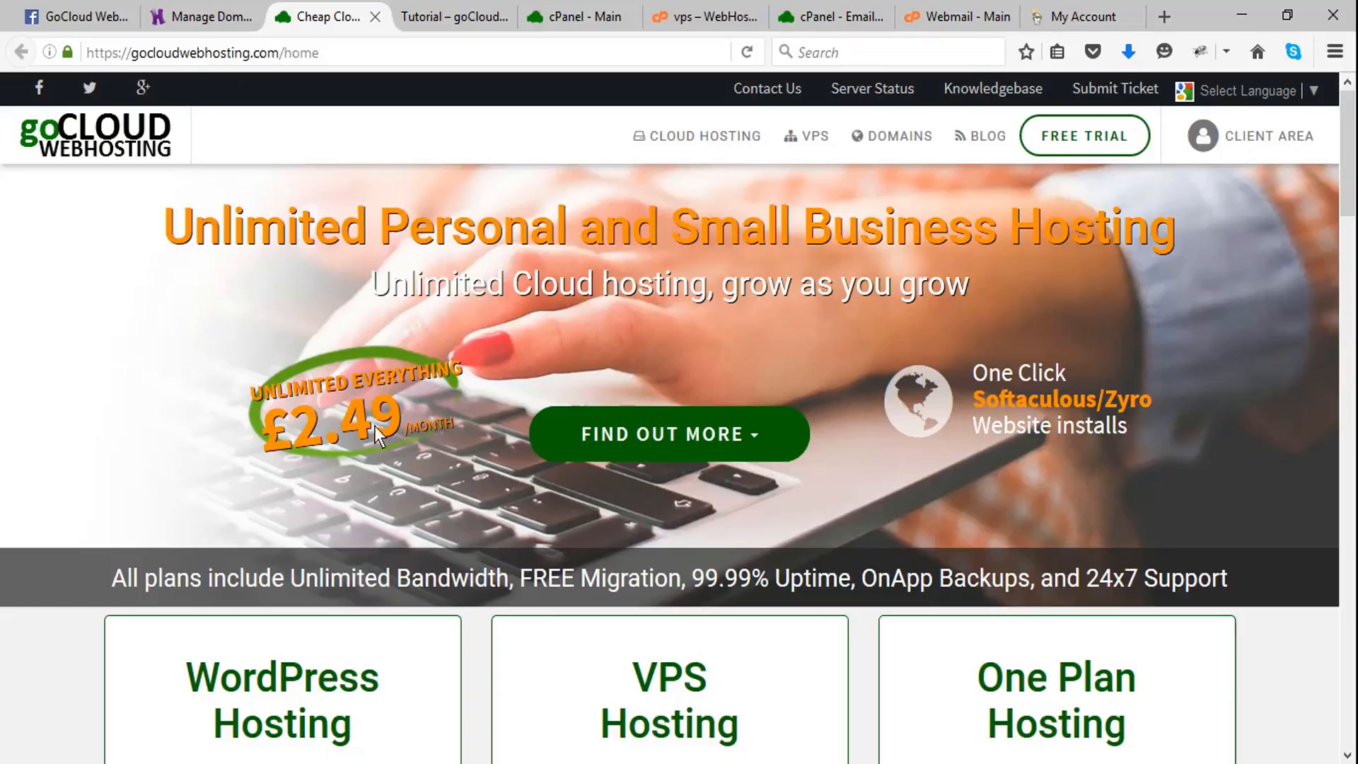
- Open the cPanel File Manager for gocloudwebhosting.xyz and go into the public_html folder
left_click(456, 18)
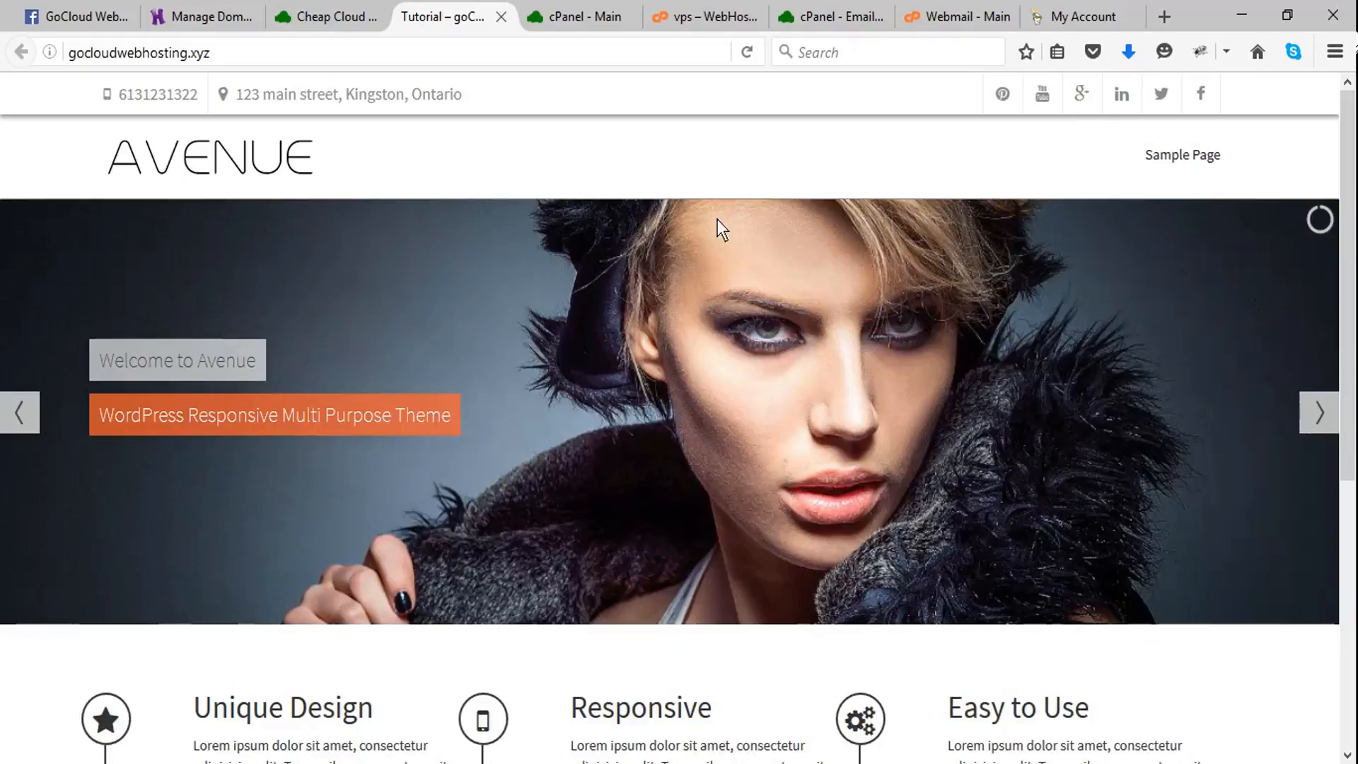
left_click(579, 18)
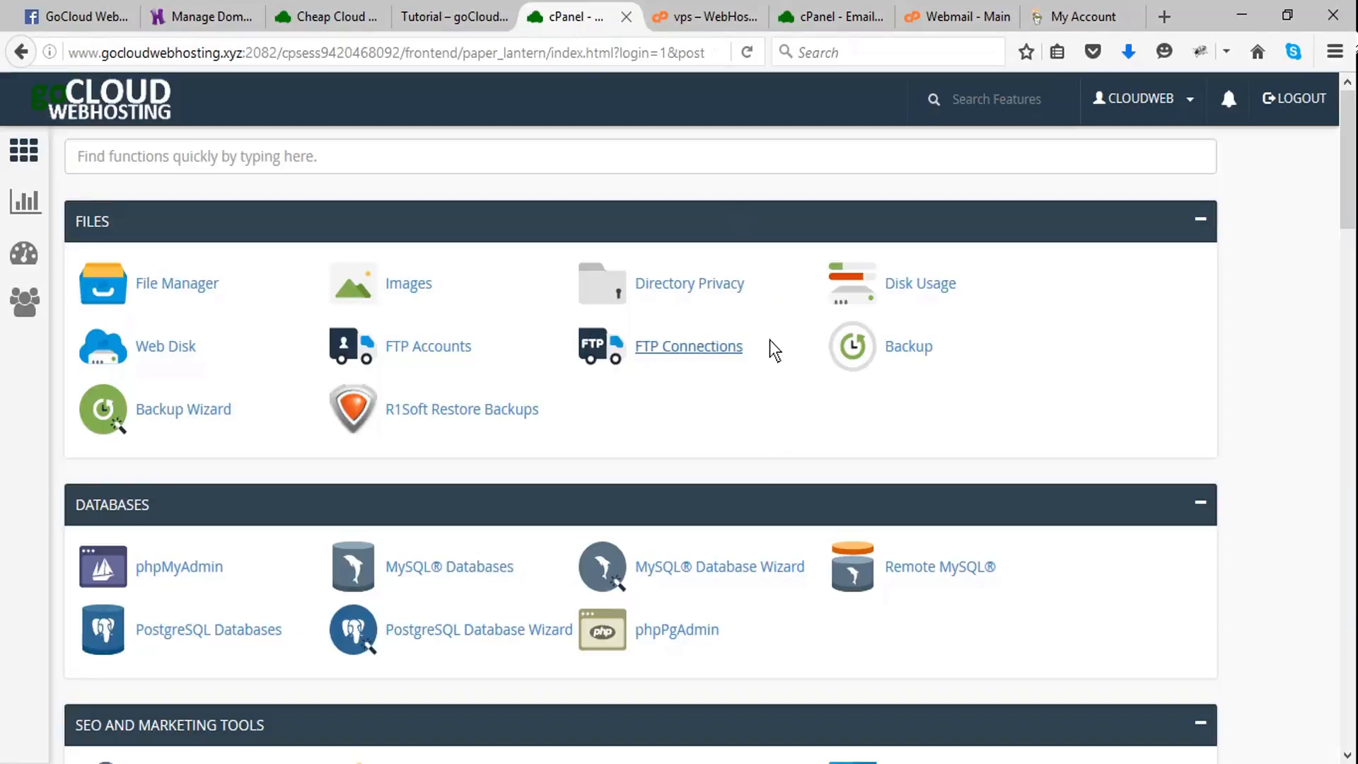
scroll(776, 352, "down", 3)
scroll(776, 351, "up", 3)
left_click(177, 282)
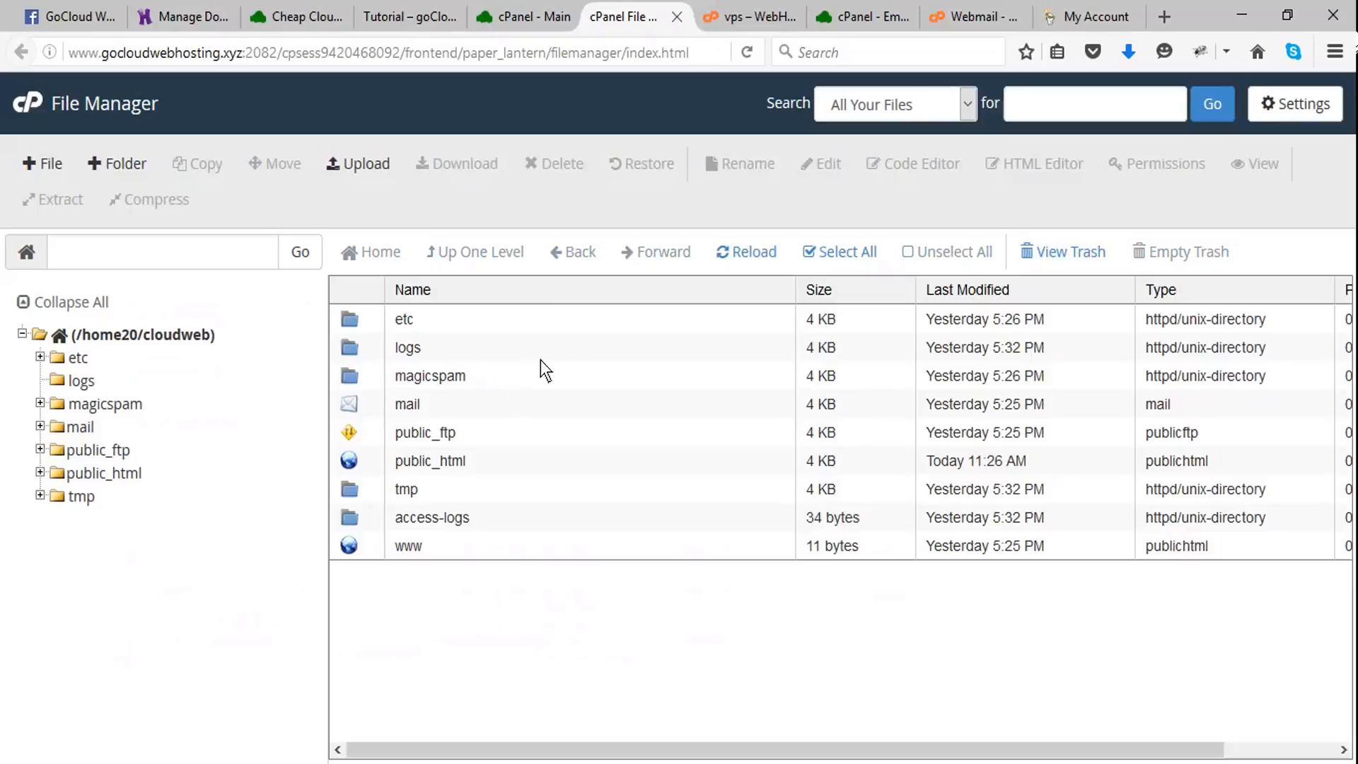
double_click(351, 461)
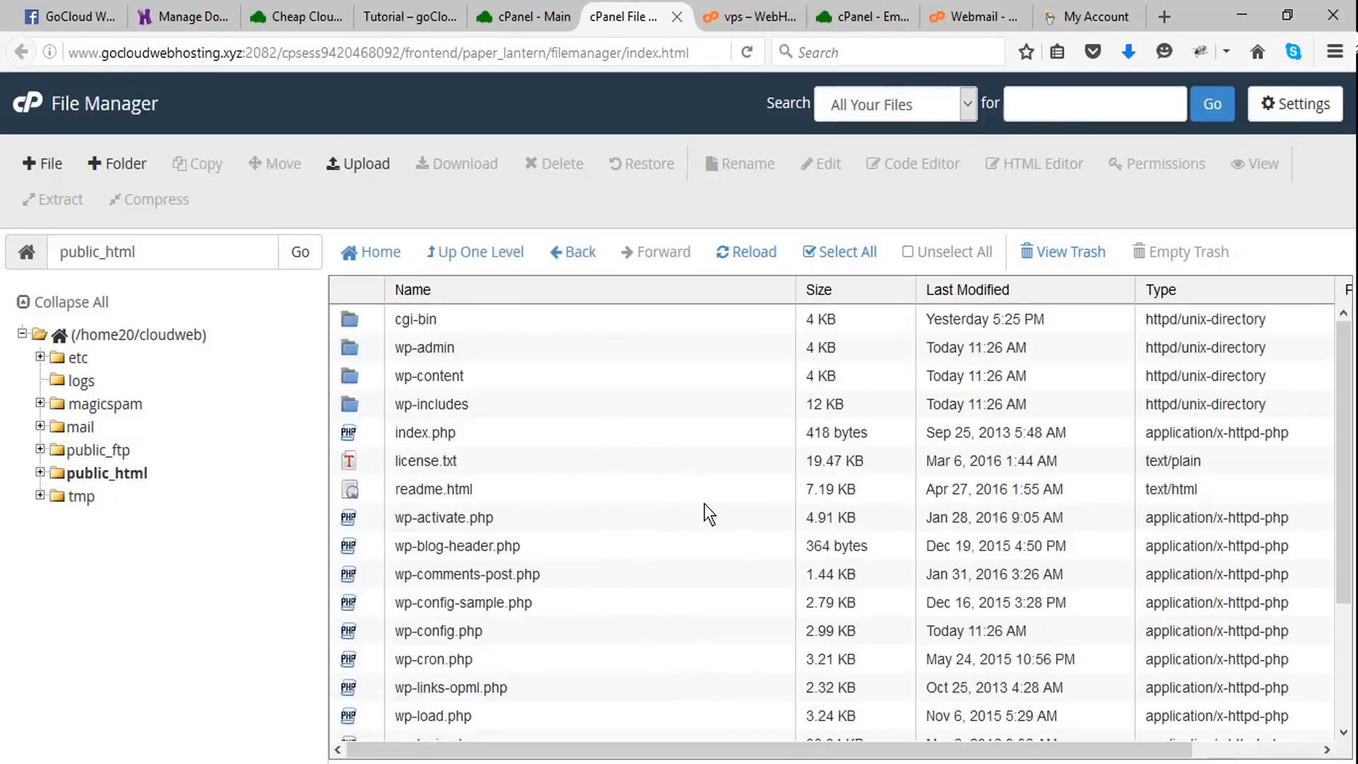
- Download wp-config.php from the public_html folder and save it to the computer
scroll(705, 509, "down", 3)
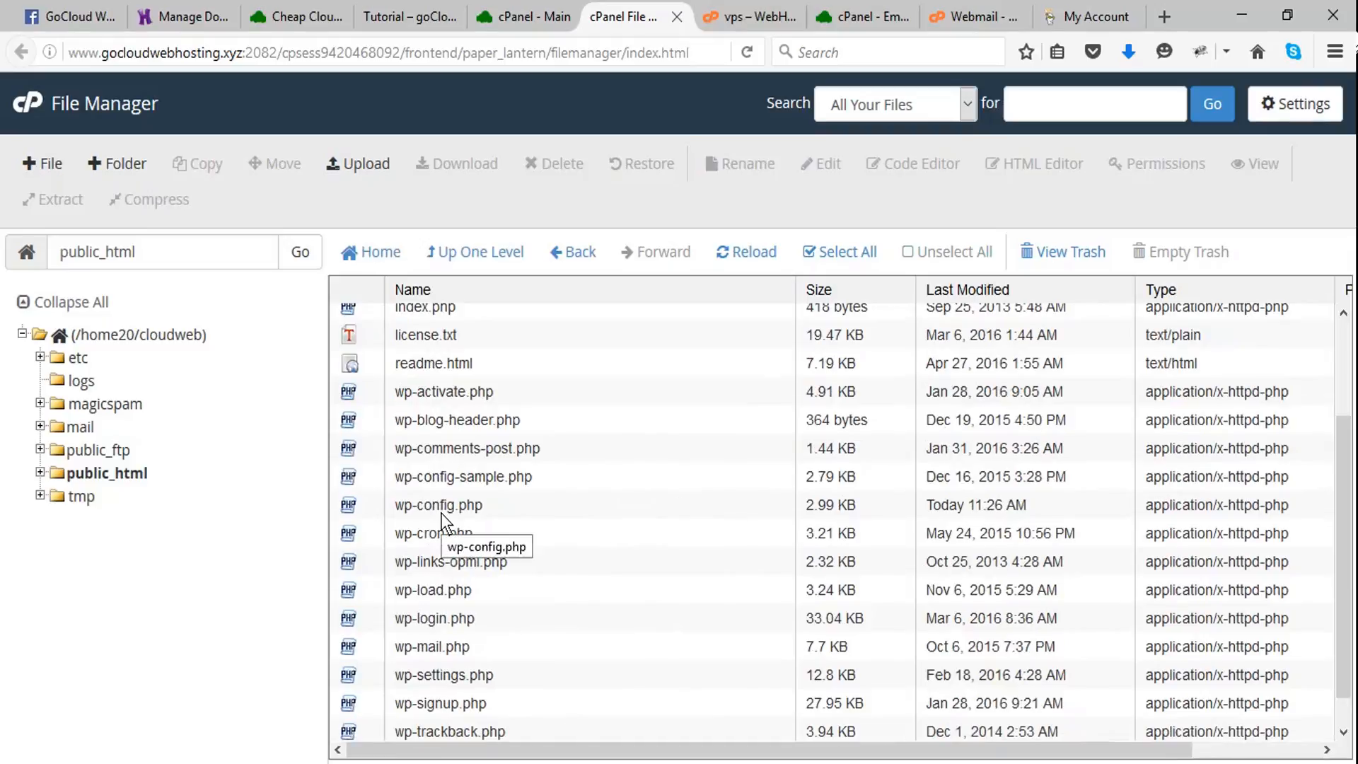
left_click(349, 504)
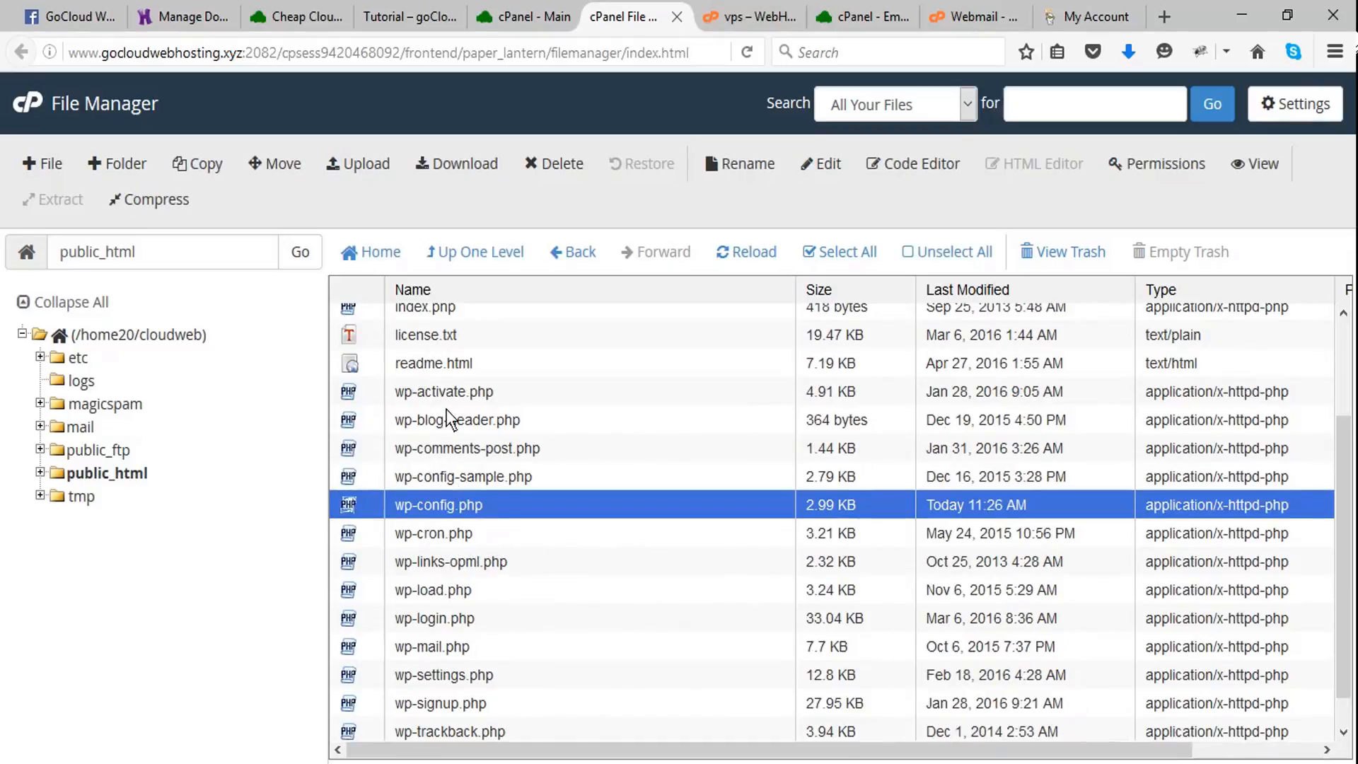
left_click(465, 163)
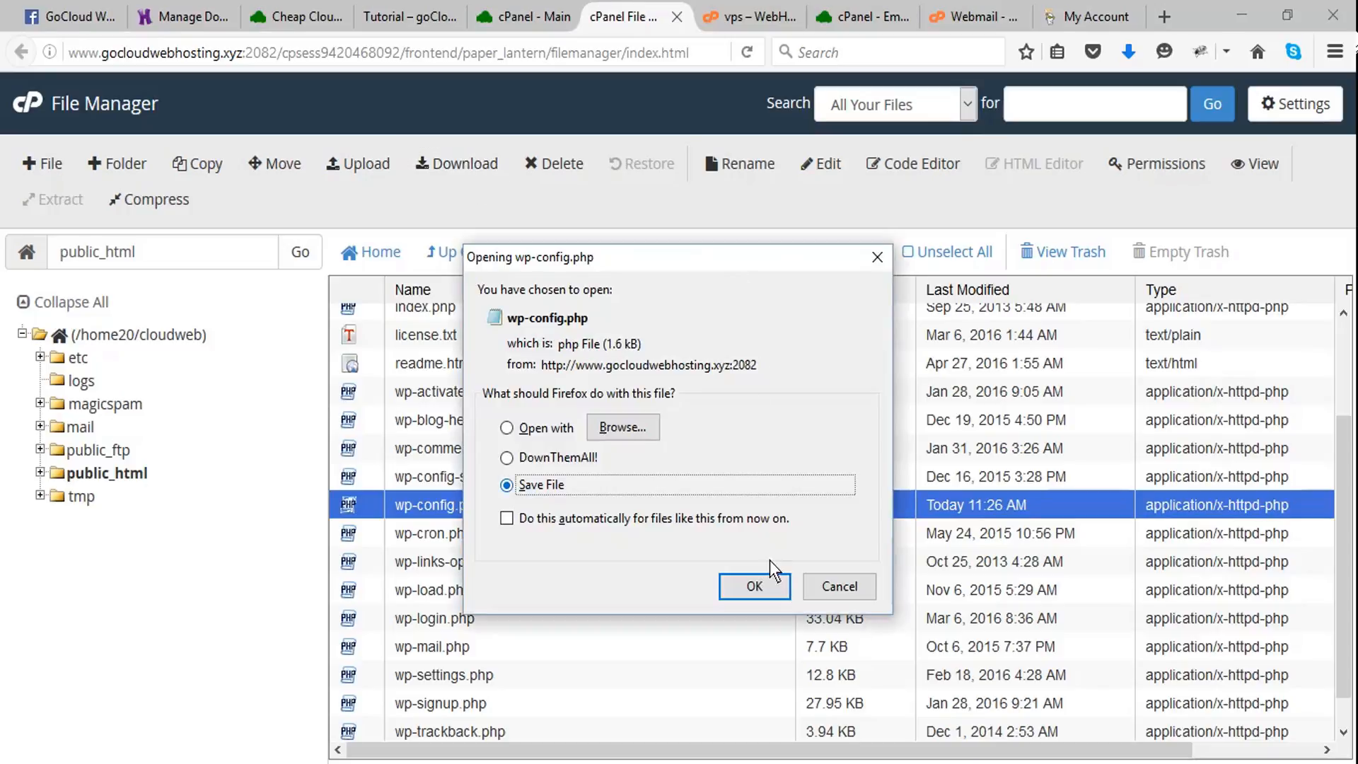
left_click(744, 589)
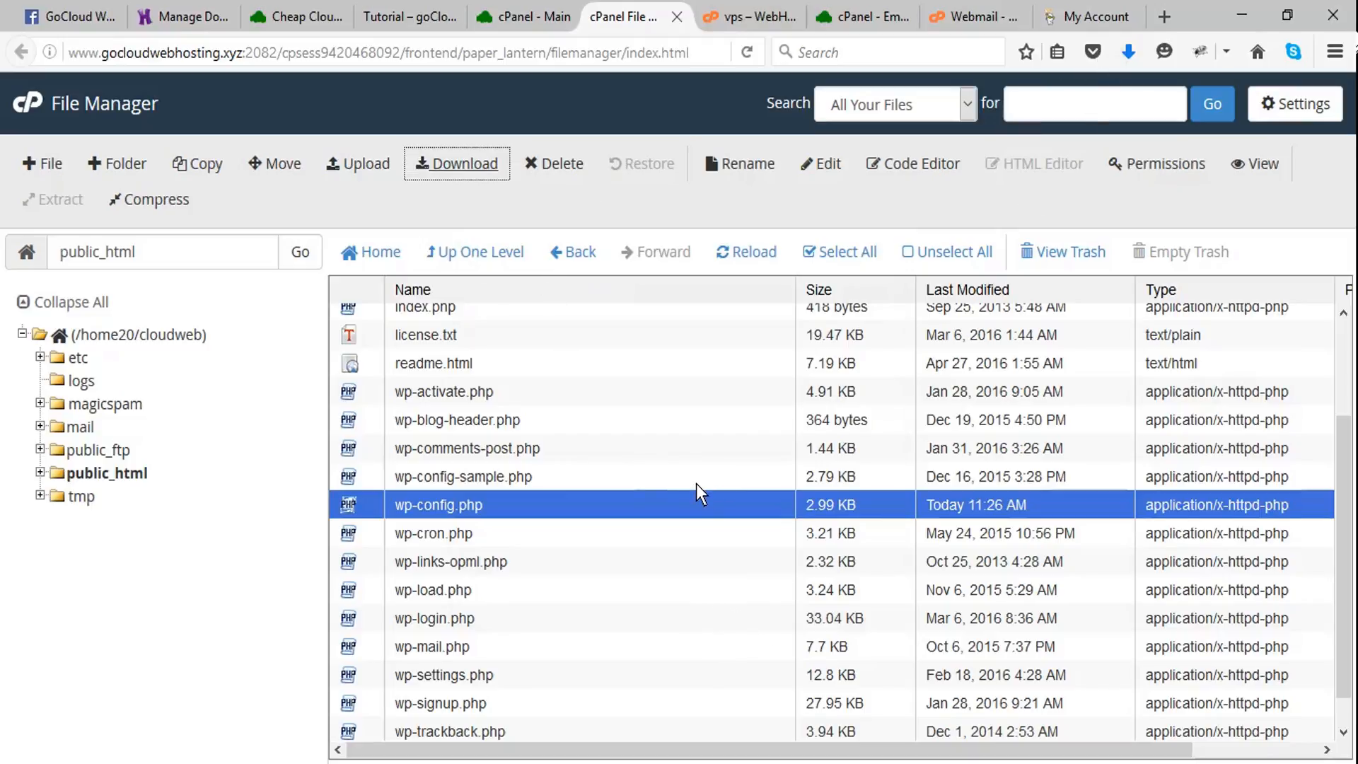
- Compress everything in public_html from the wp-admin folder through xmlrpc.php into a Zip Archive
scroll(659, 470, "up", 1)
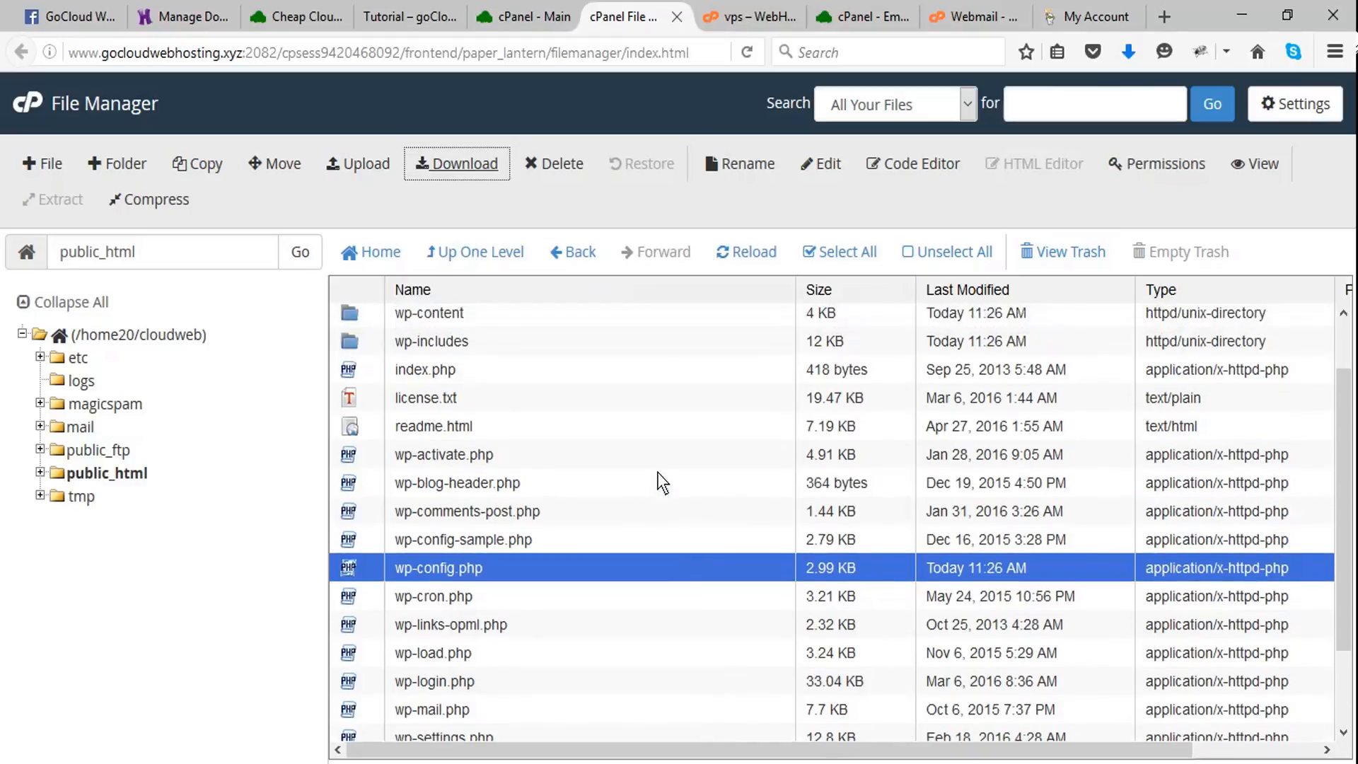
scroll(658, 481, "up", 1)
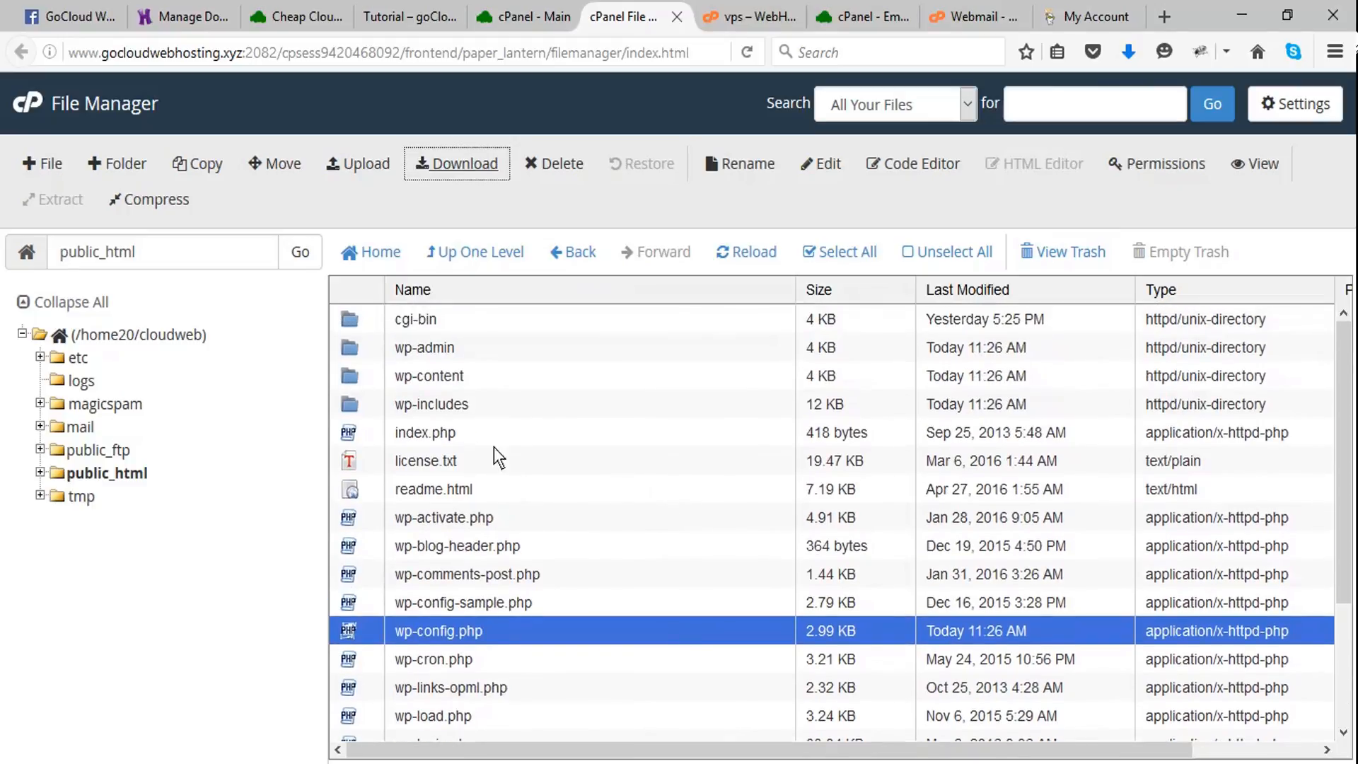
left_click(351, 345)
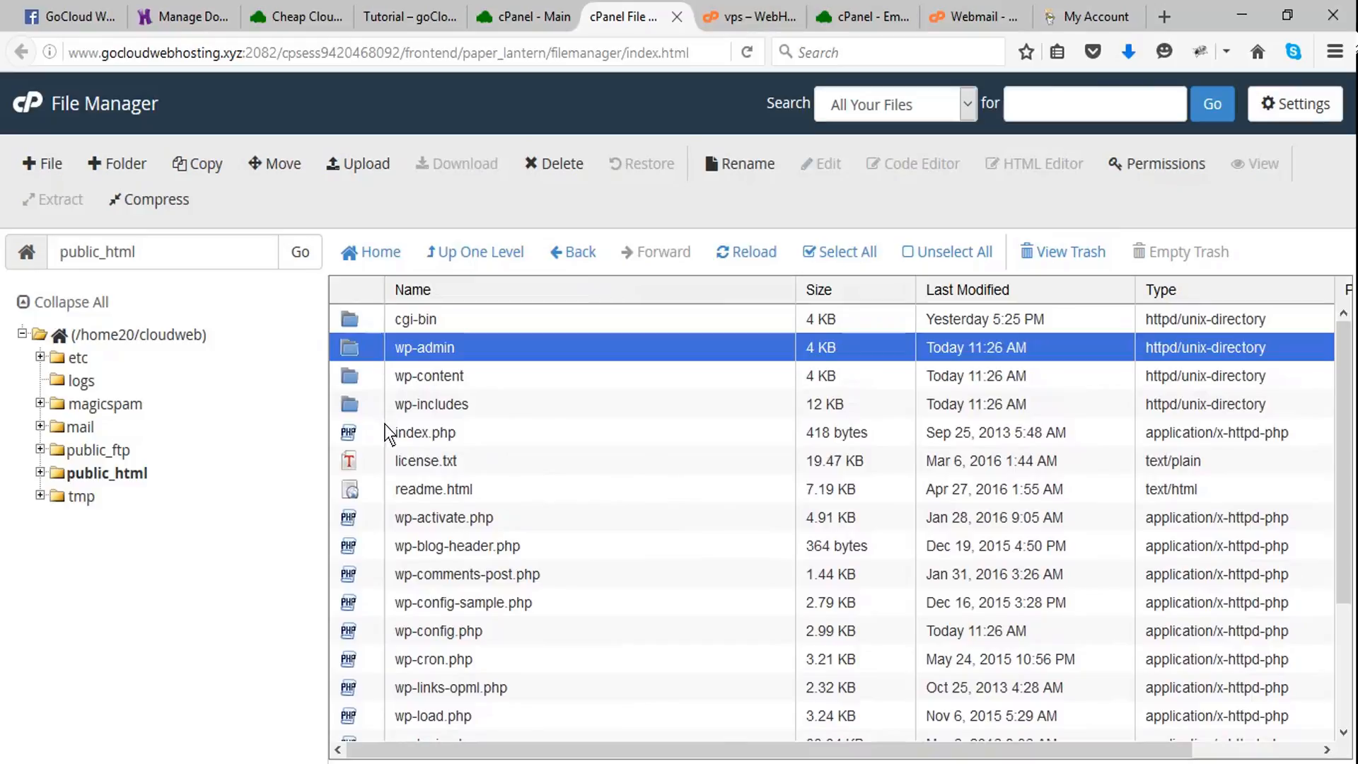
scroll(396, 431, "down", 3)
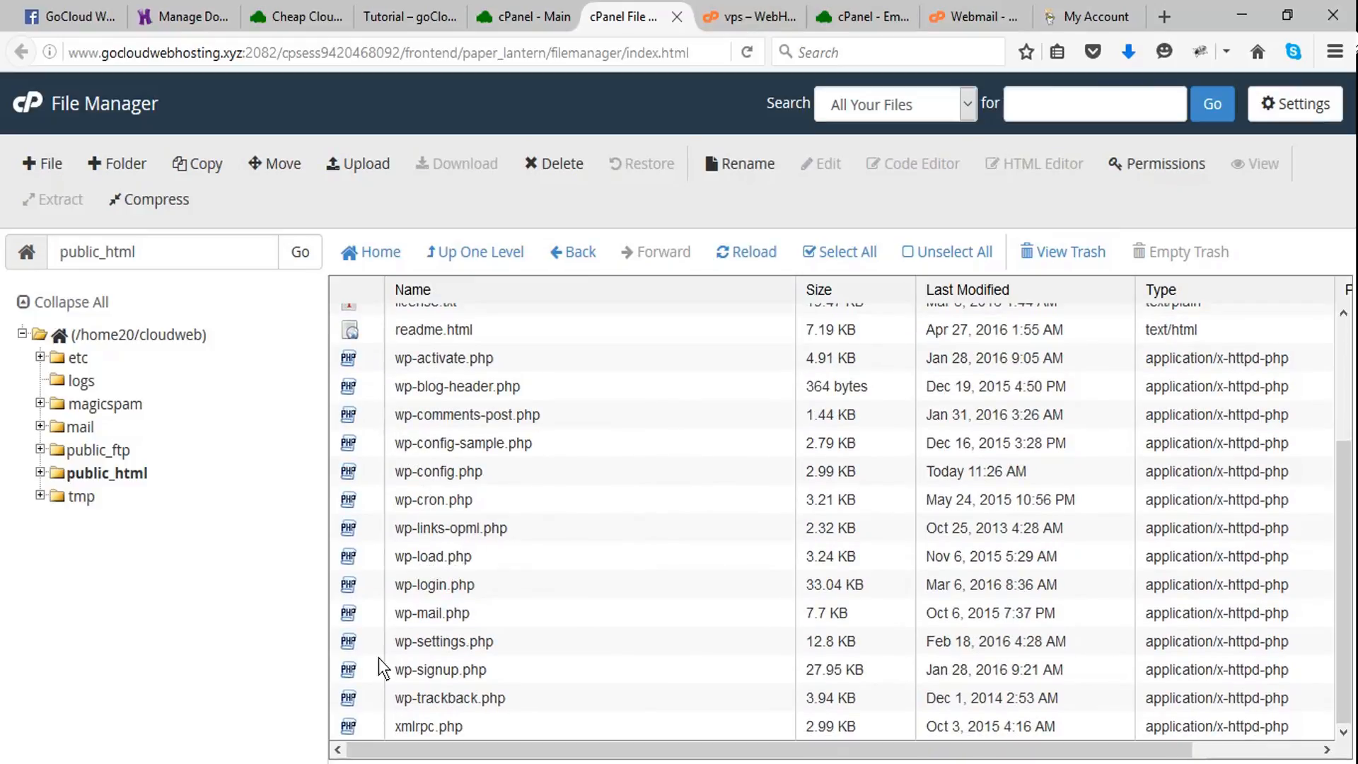
left_click(351, 728, "shift")
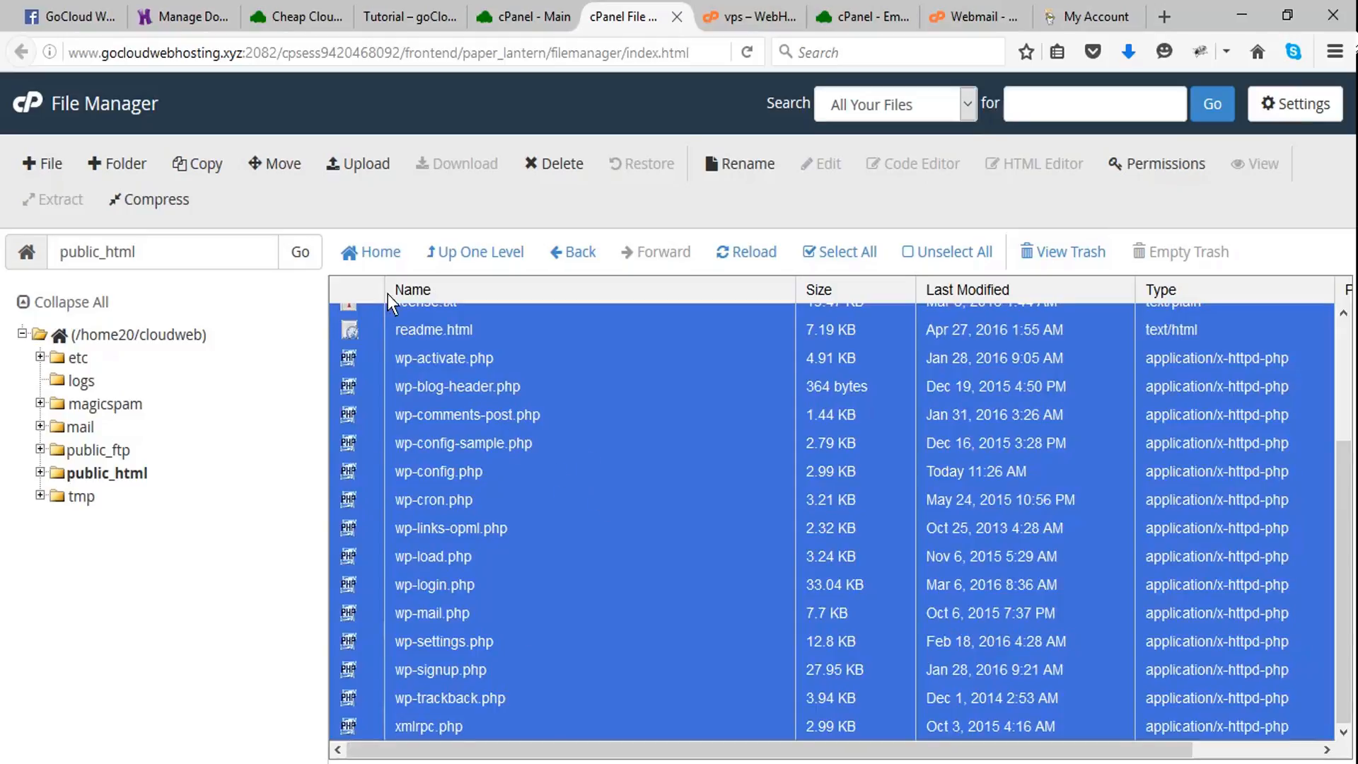
left_click(172, 201)
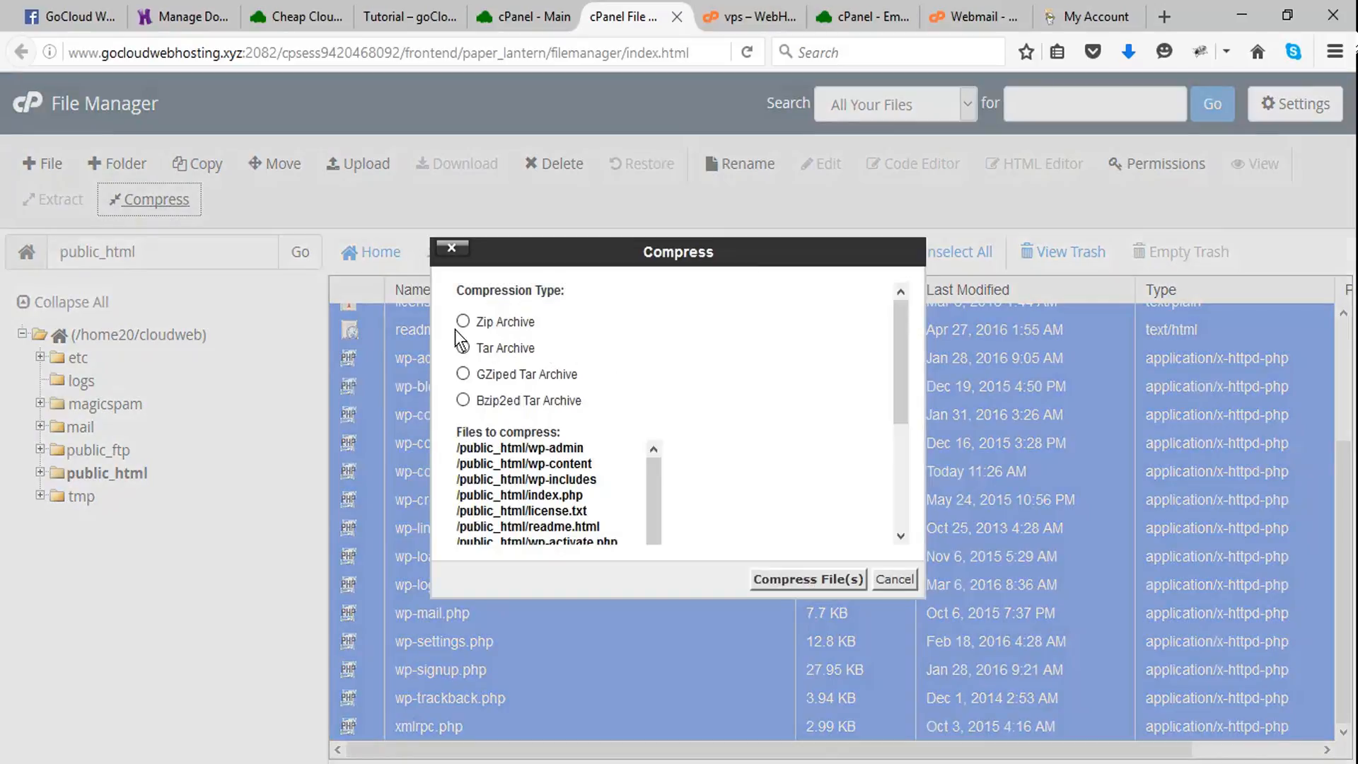
left_click(463, 322)
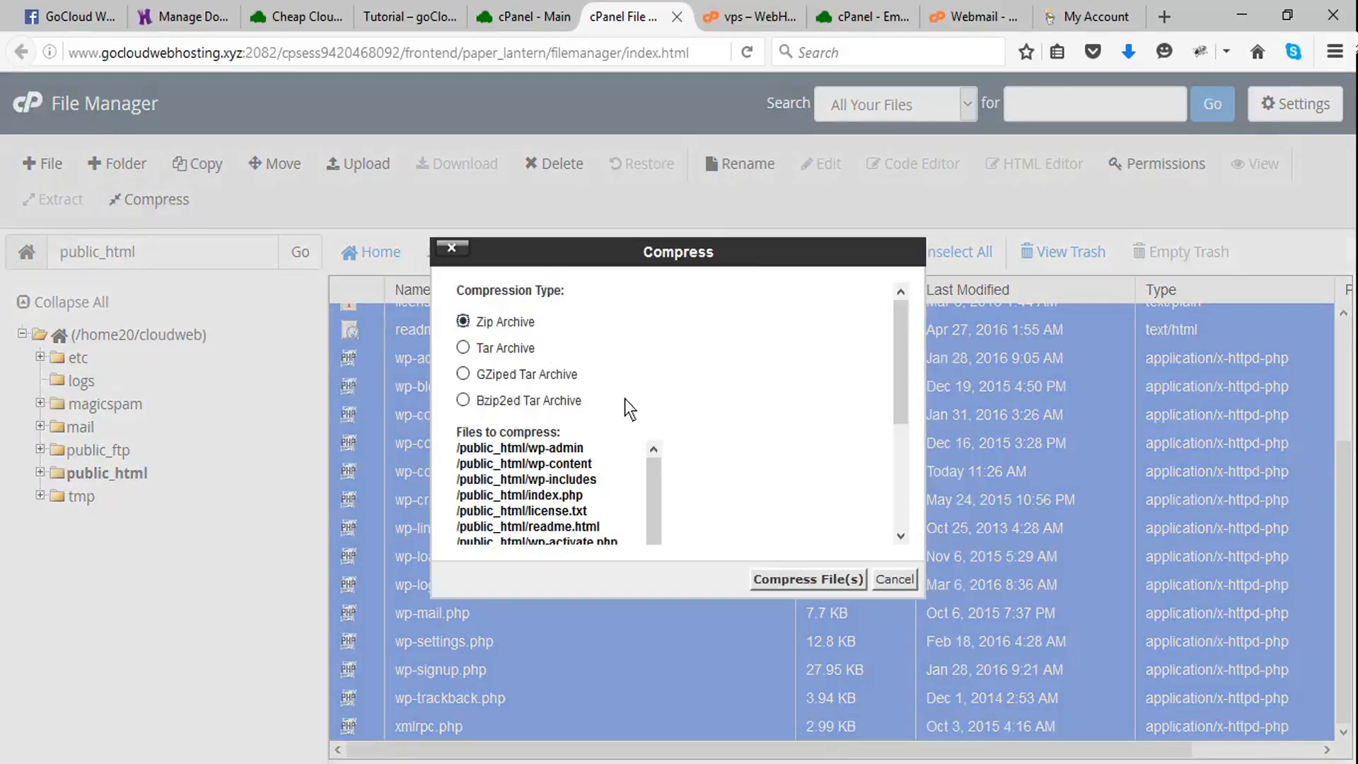
left_click(784, 580)
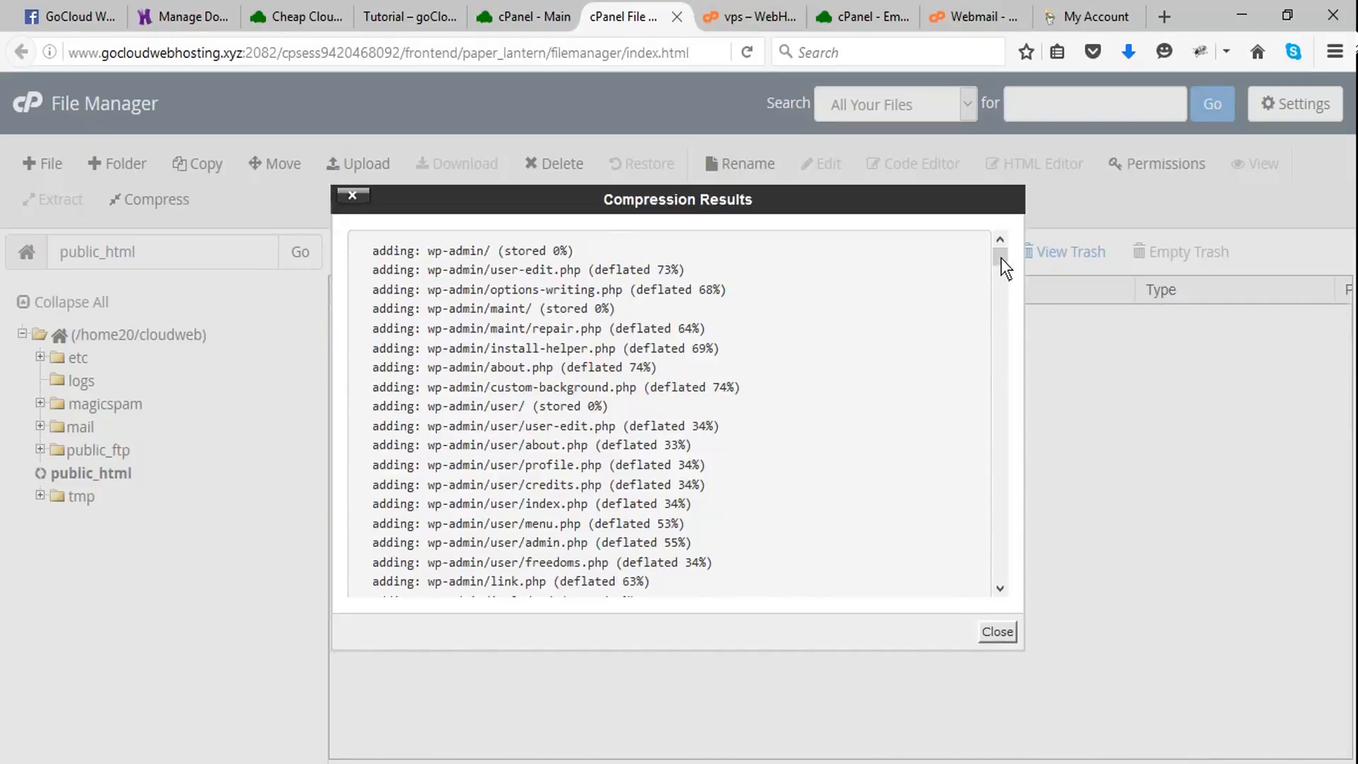
left_click_drag(1000, 257, 1010, 452)
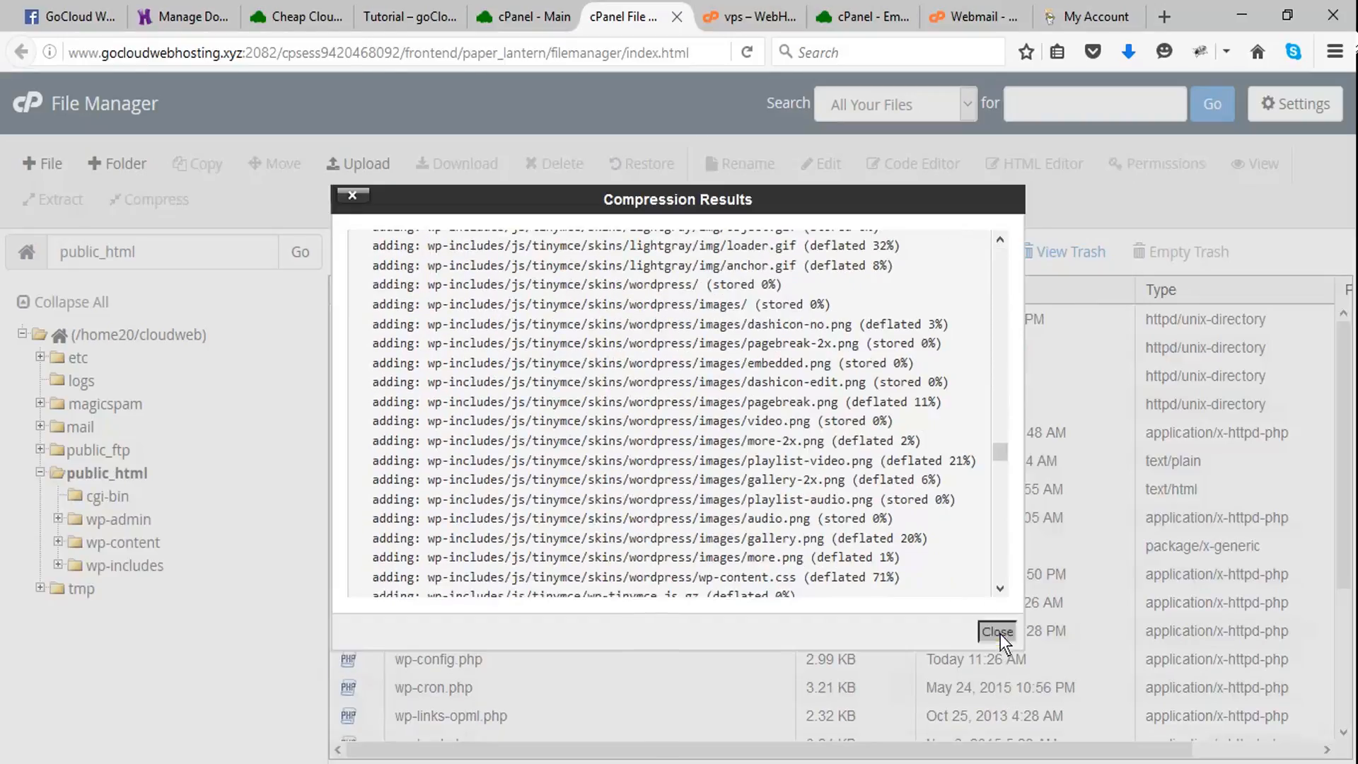
left_click(997, 631)
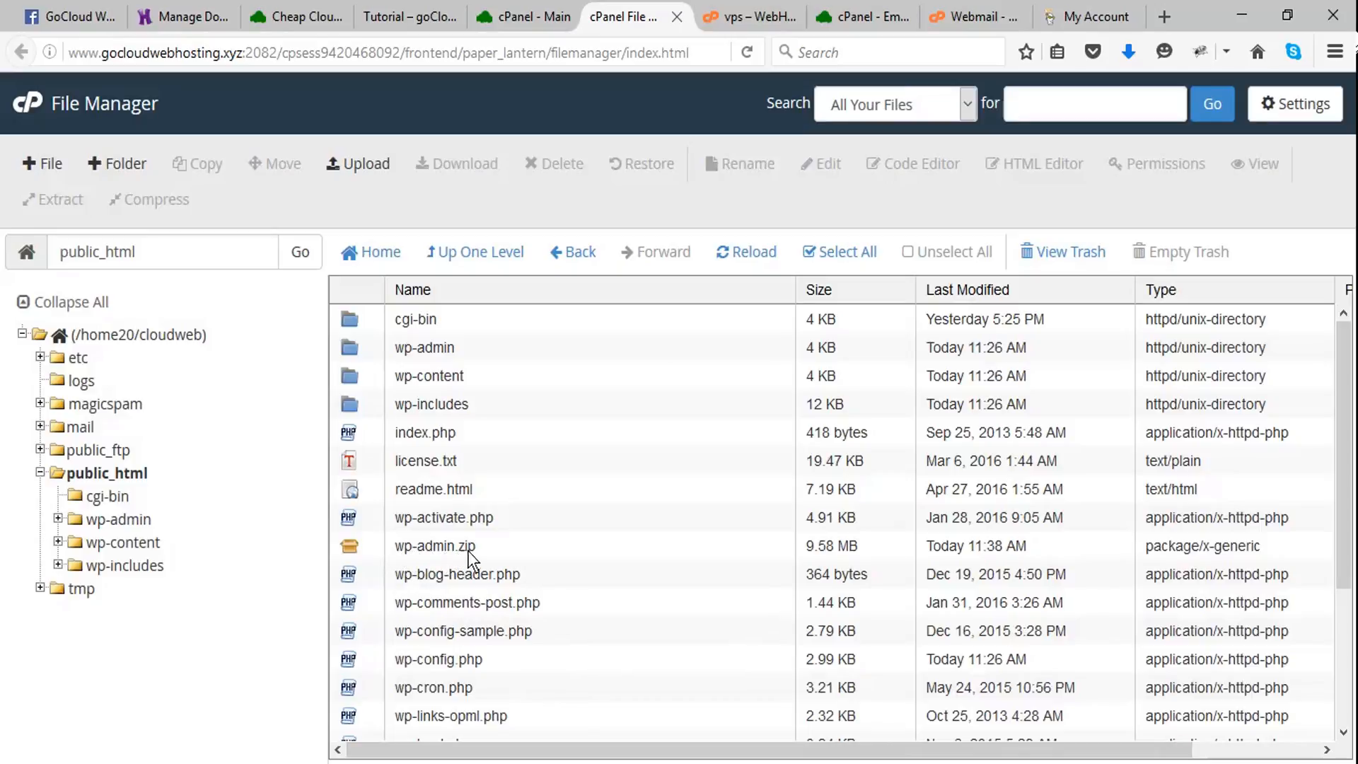
- Download the wp-admin.zip archive from public_html and save it to the computer
left_click(422, 550)
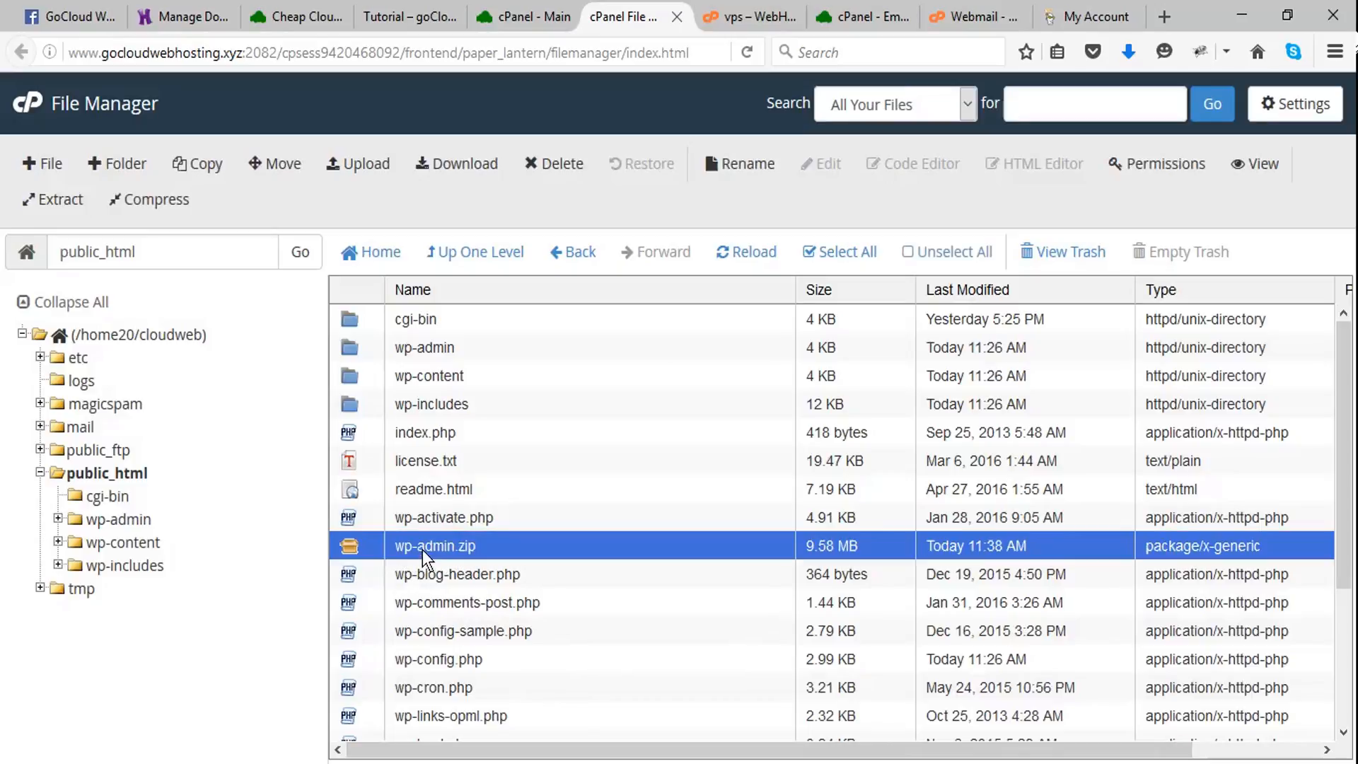
left_click(461, 163)
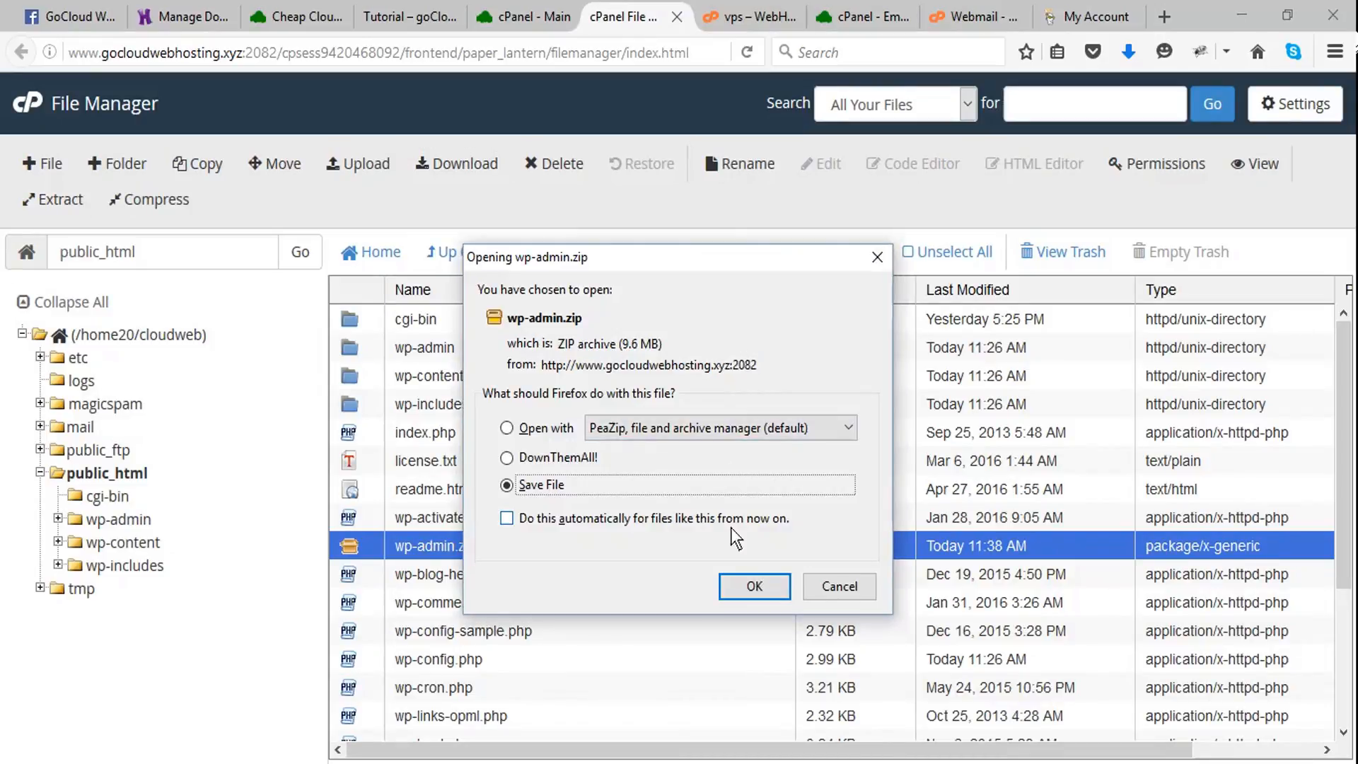
left_click(748, 591)
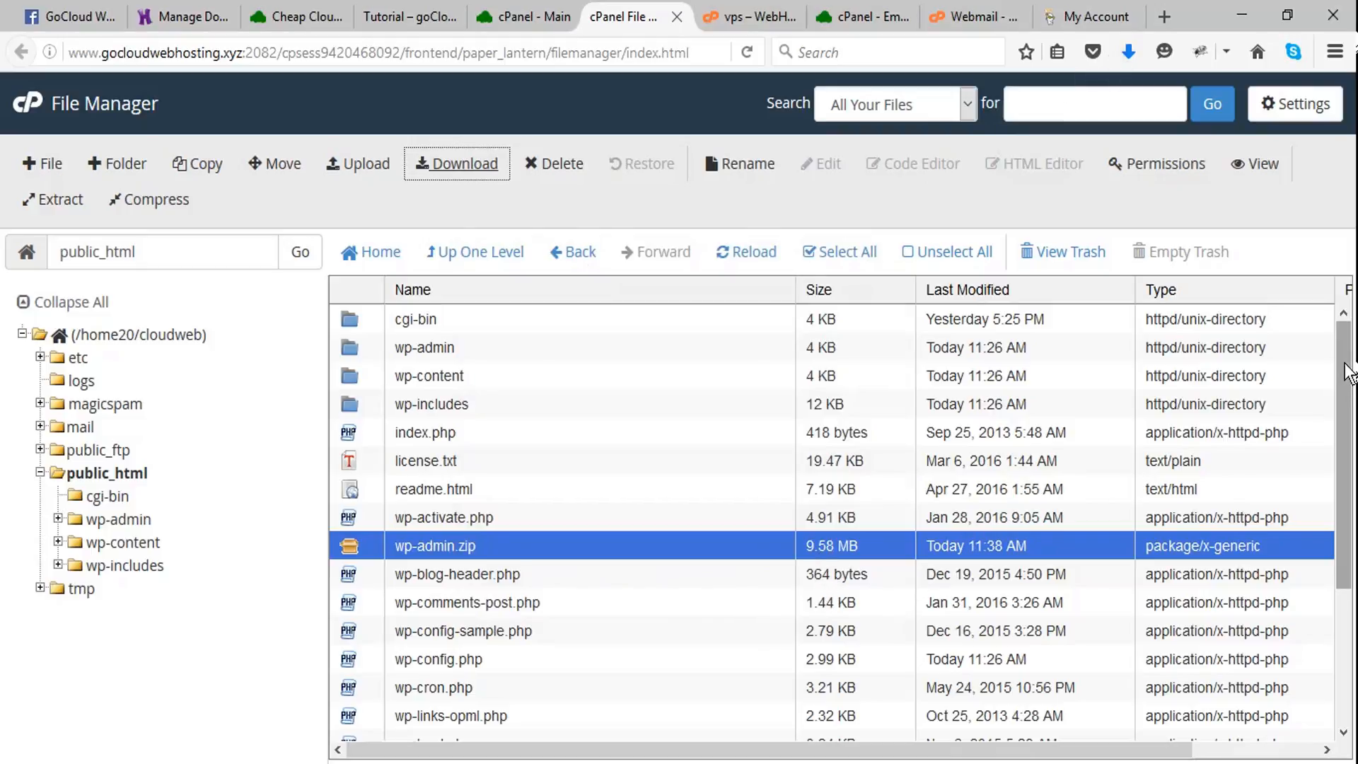
mouse_move(1345, 365)
left_mouse_down()
mouse_move(1354, 548)
mouse_move(1345, 347)
left_mouse_up()
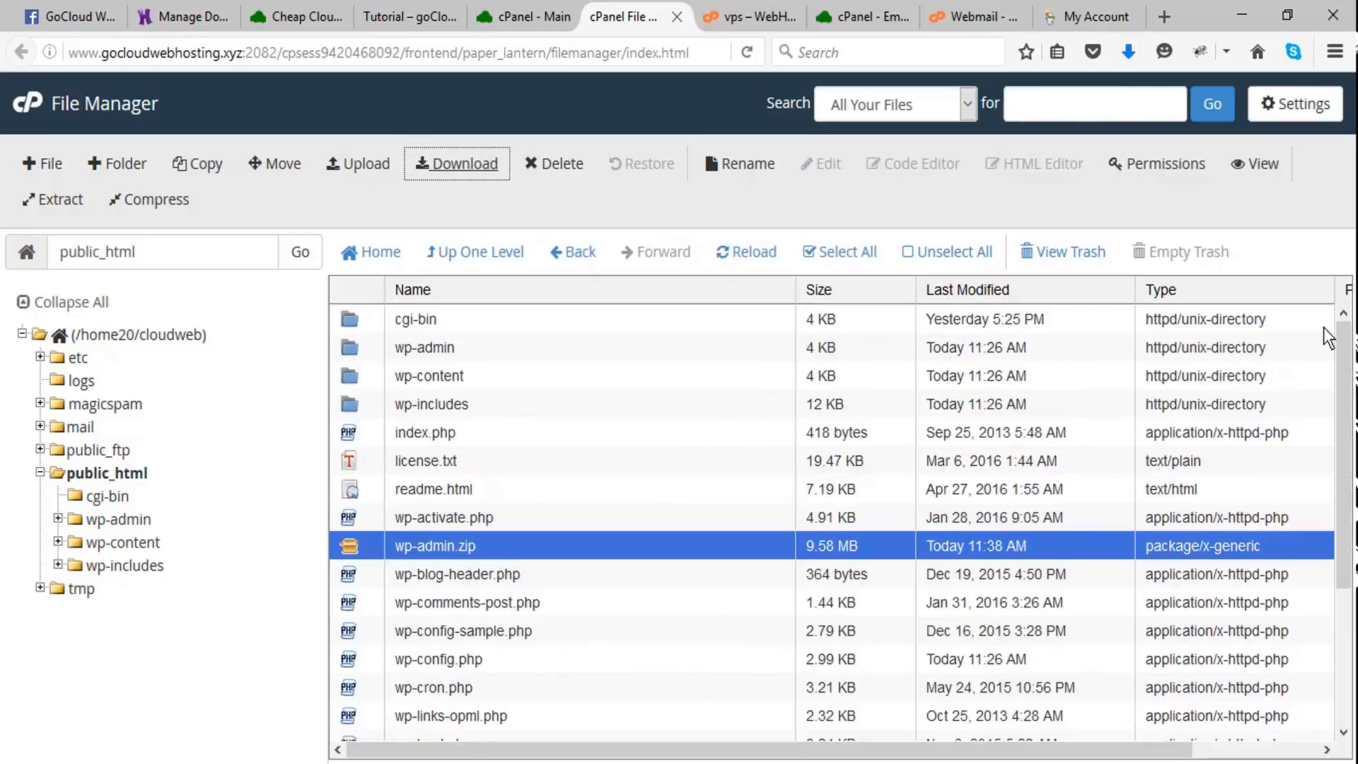
- Open phpMyAdmin from the cPanel main page and display the tables of the cloudweb_wp583 database
left_click(520, 16)
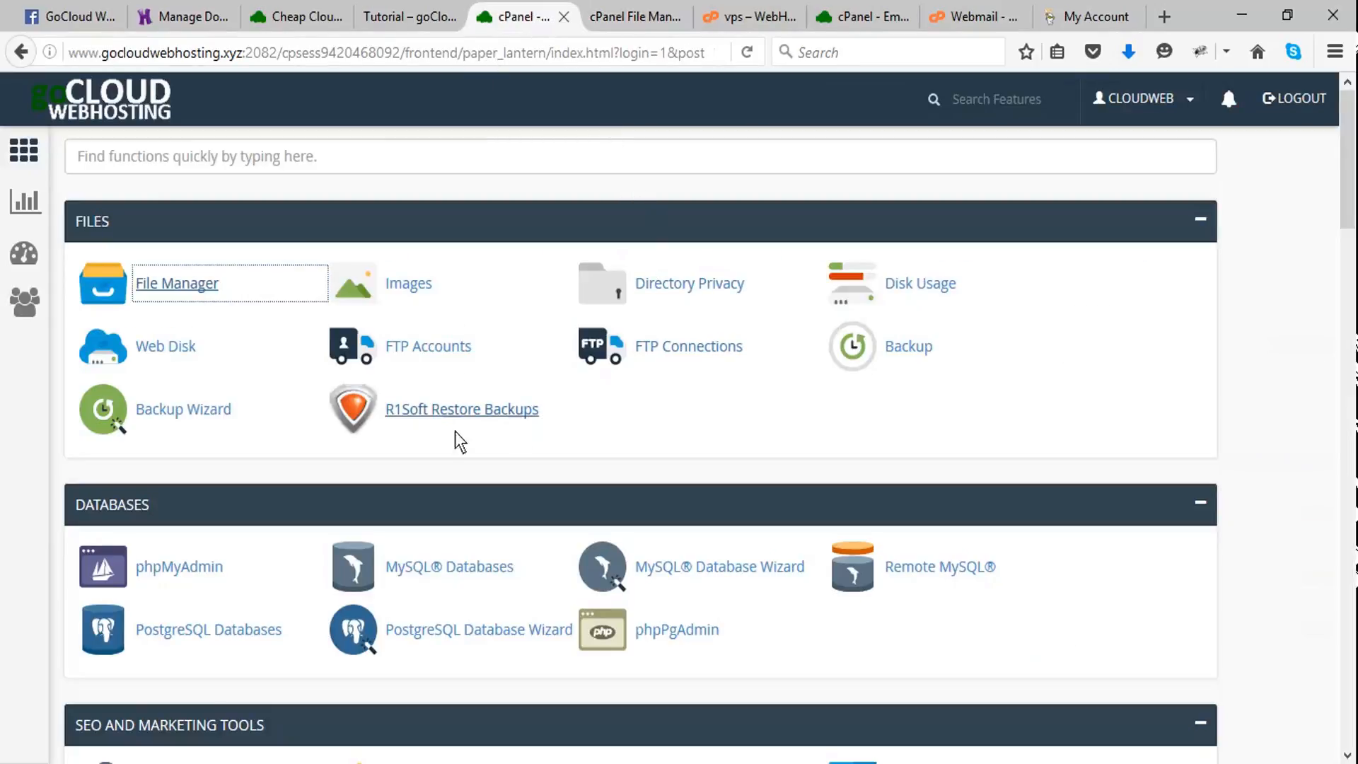
scroll(444, 452, "down", 3)
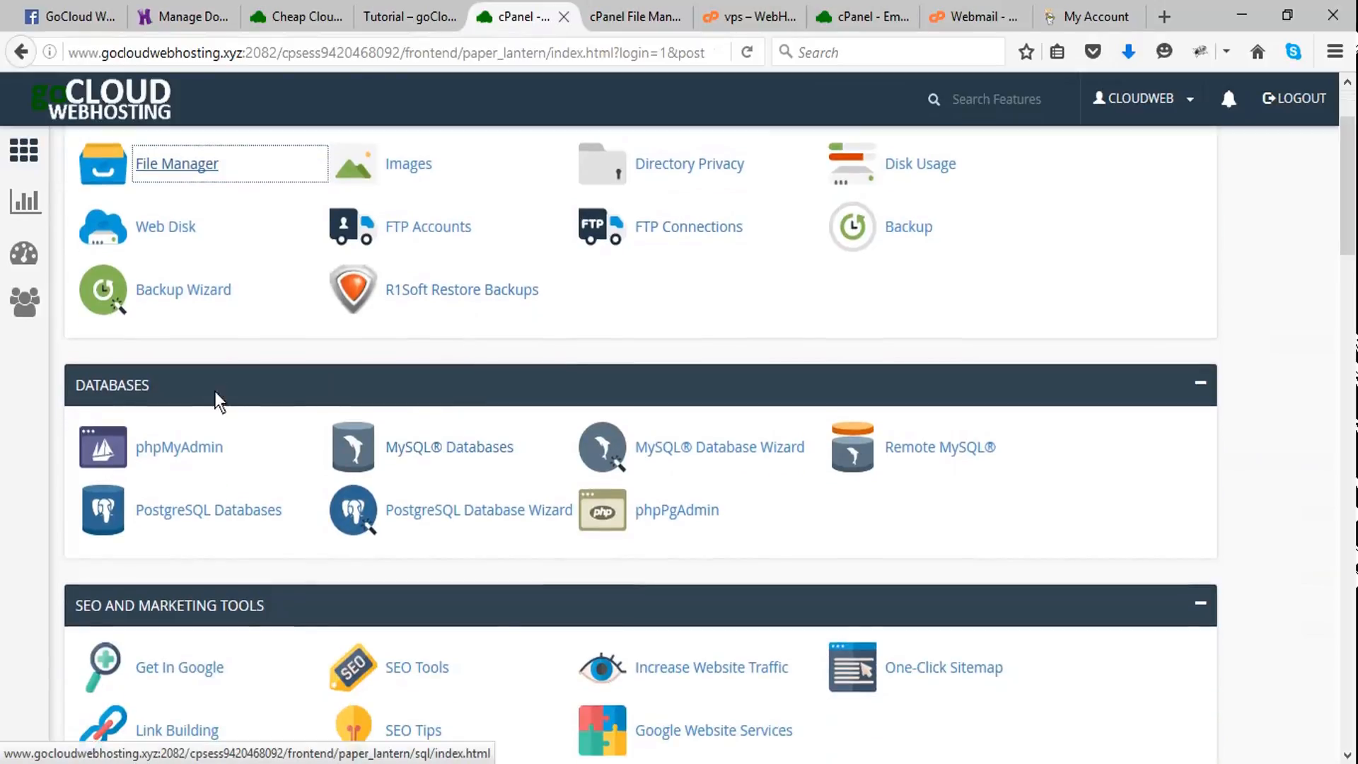
left_click(190, 447)
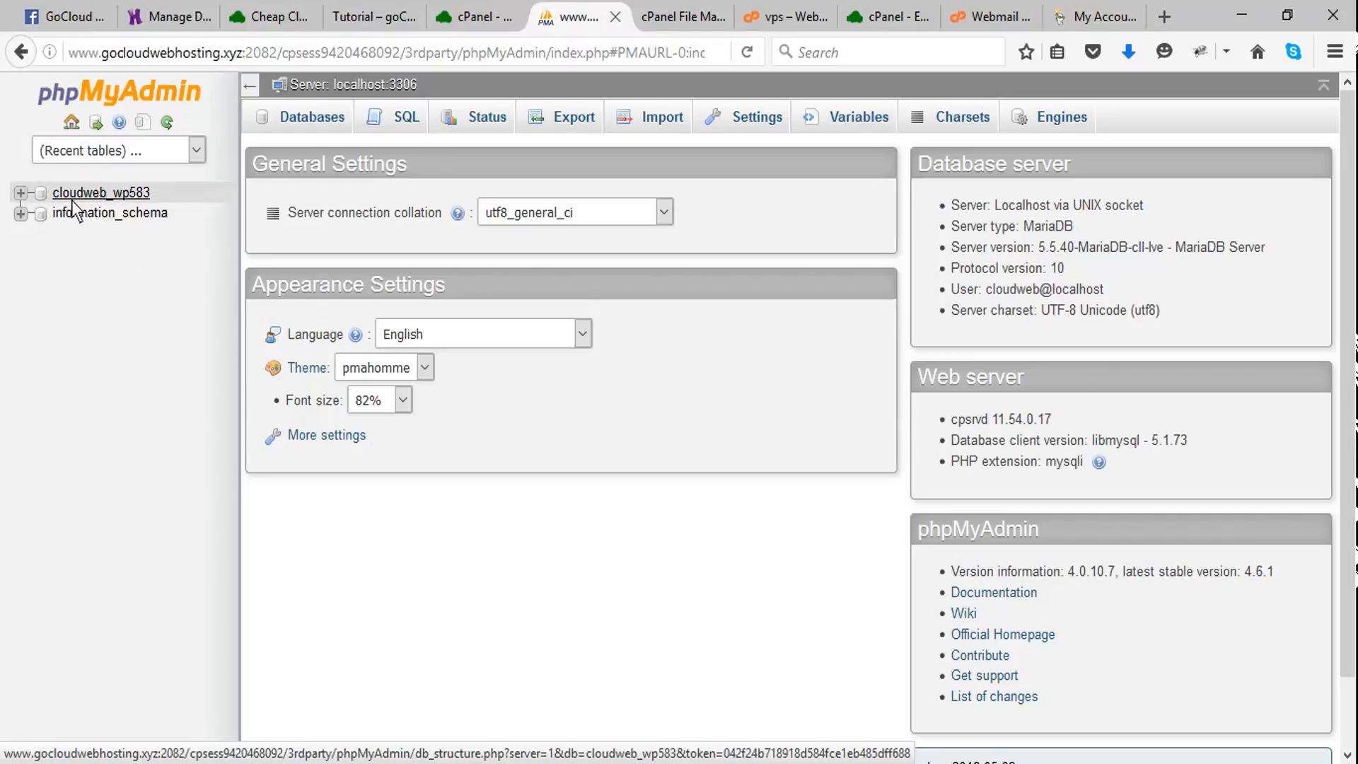
left_click(92, 200)
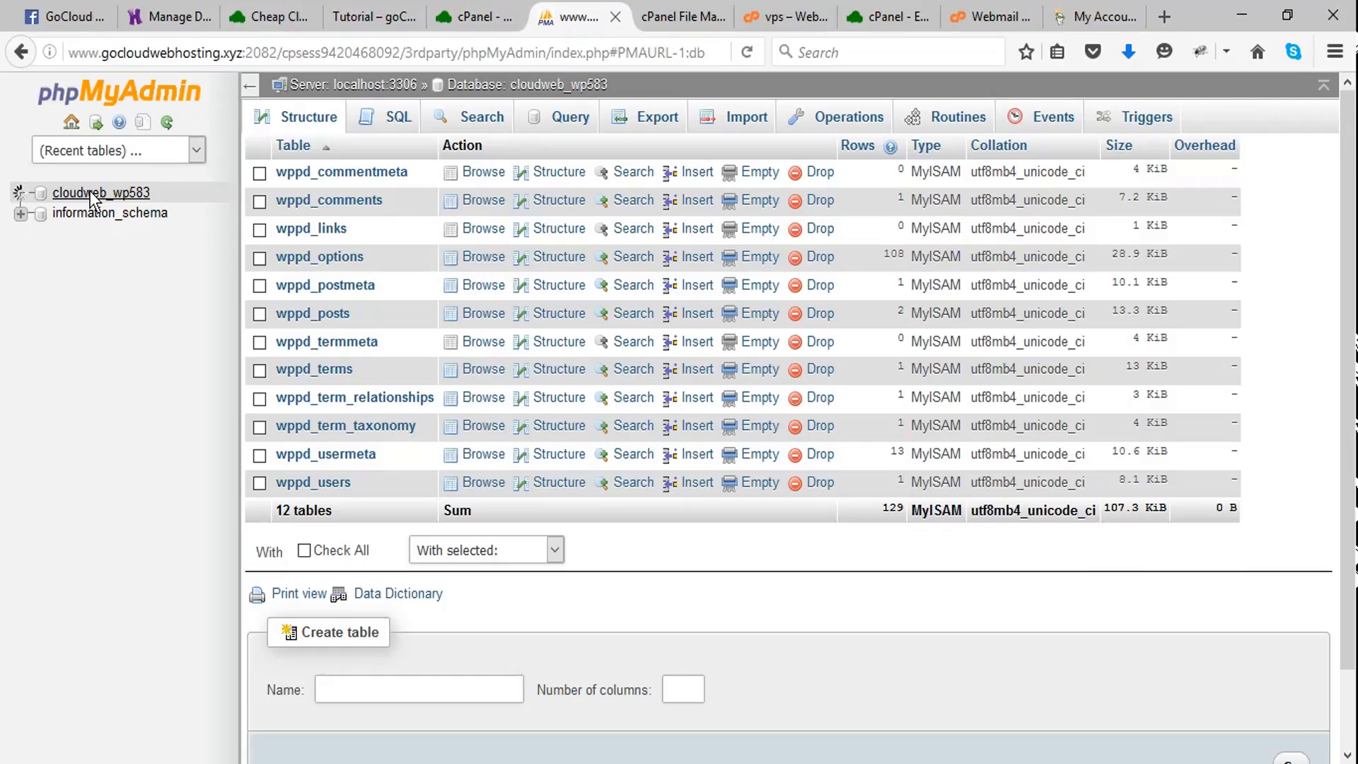
- Export all tables of cloudweb_wp583 with the Quick method in SQL format and save the cloudweb_wp583.sql file
left_click(304, 550)
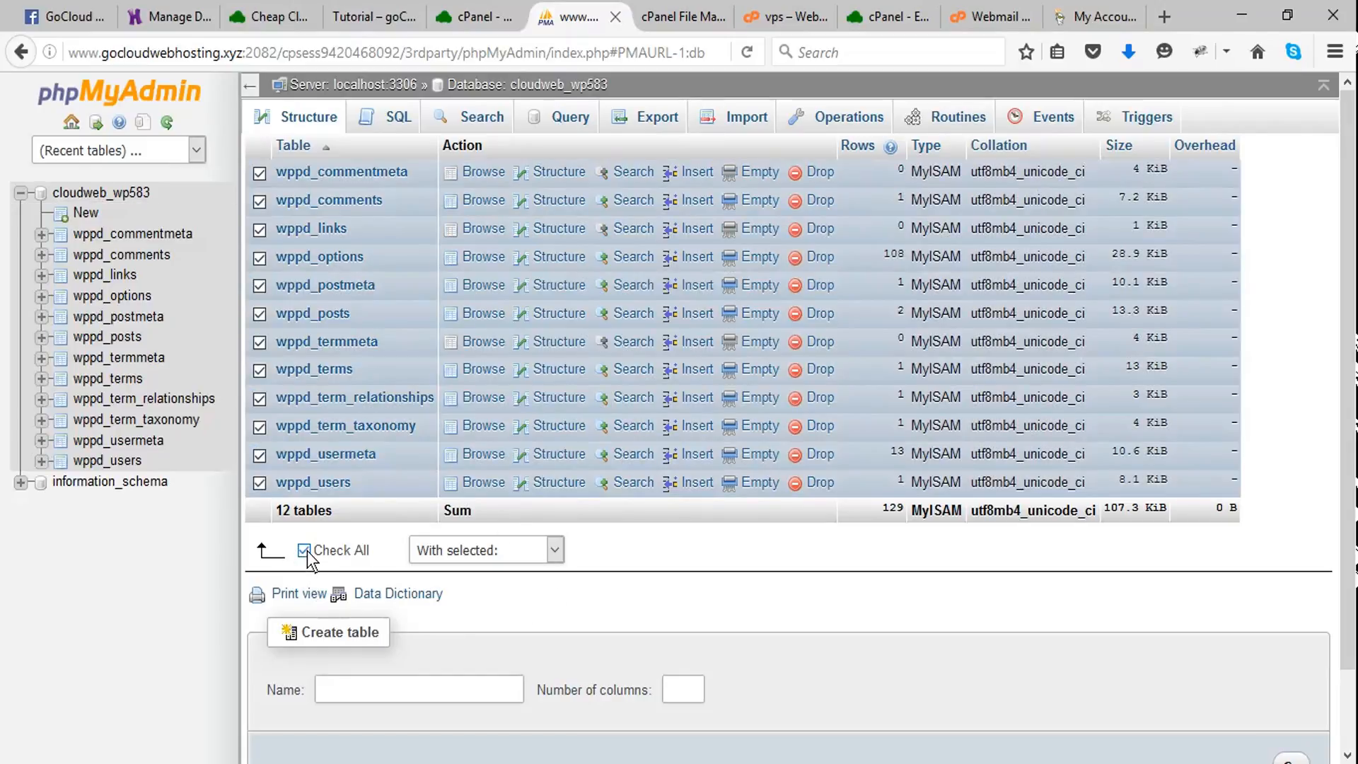
left_click(554, 550)
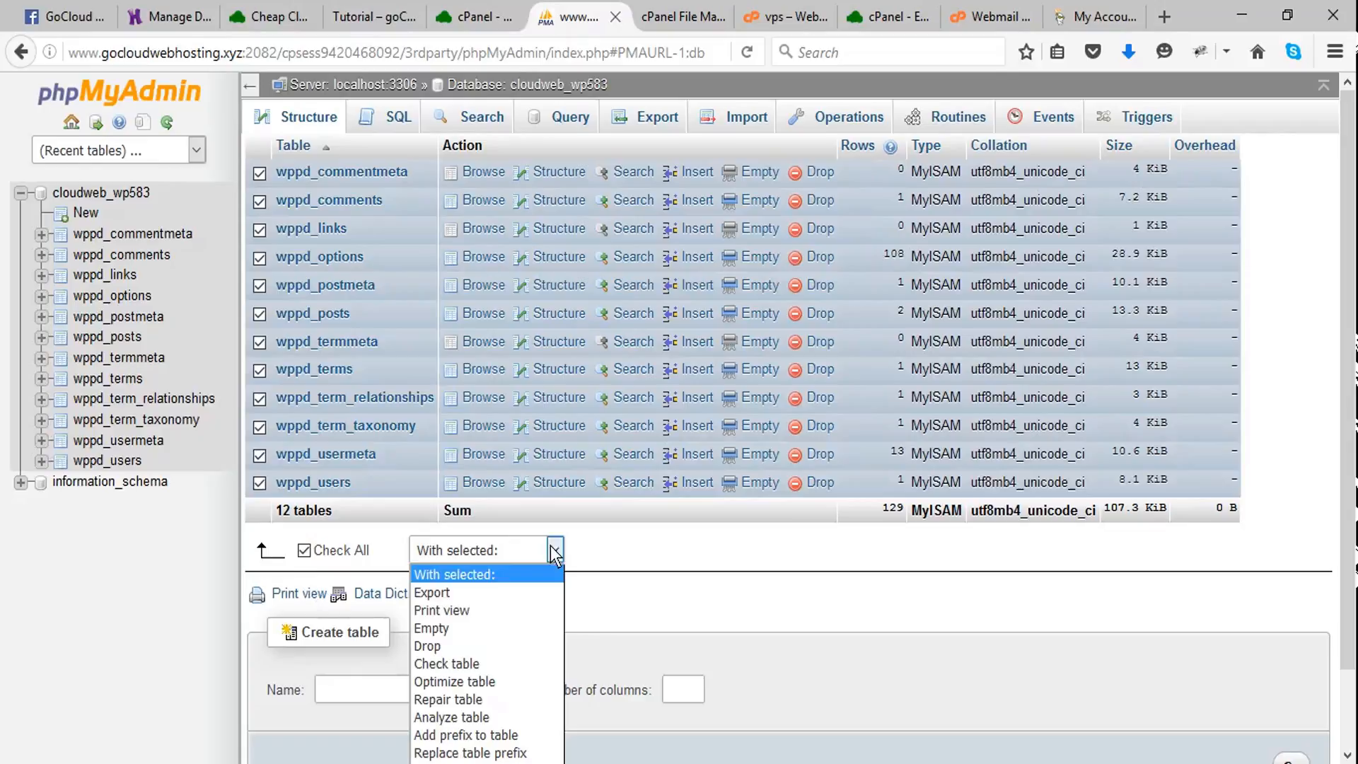
left_click(443, 594)
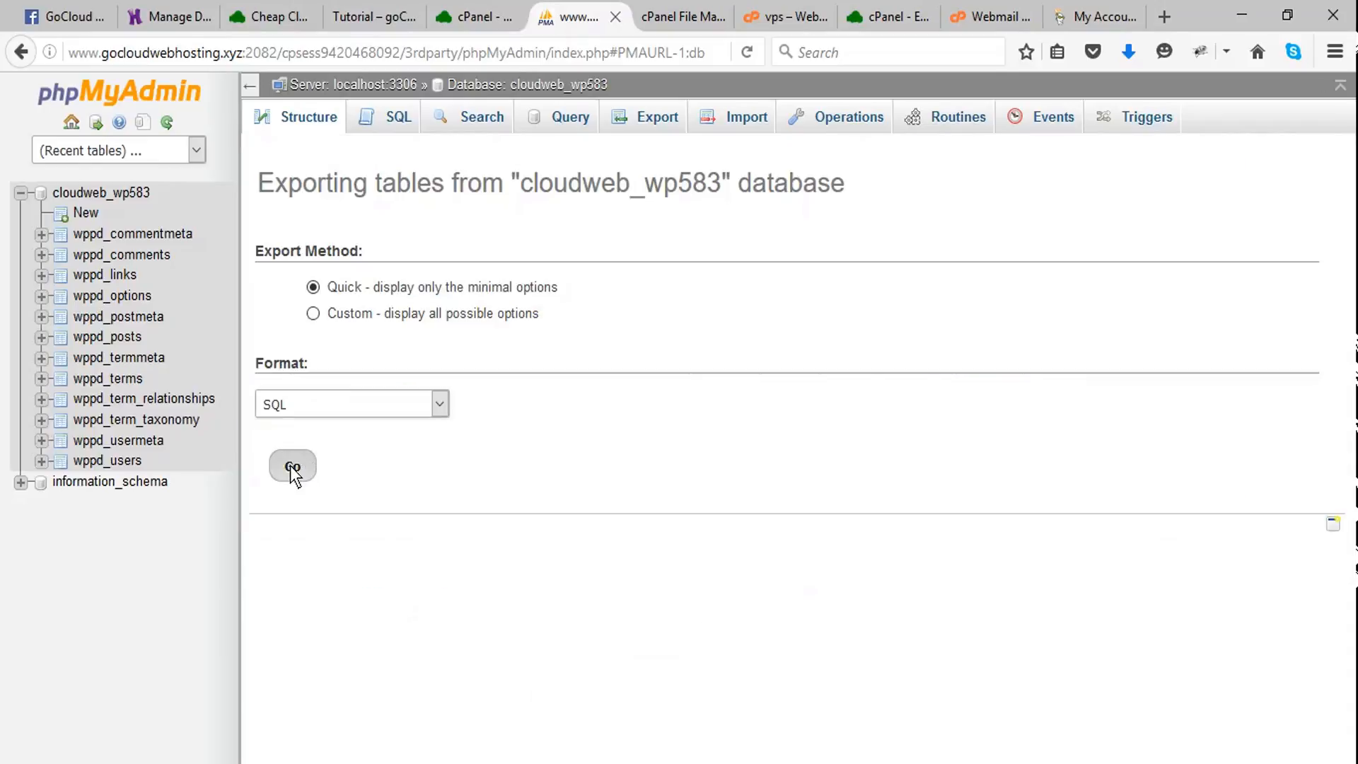
left_click(291, 465)
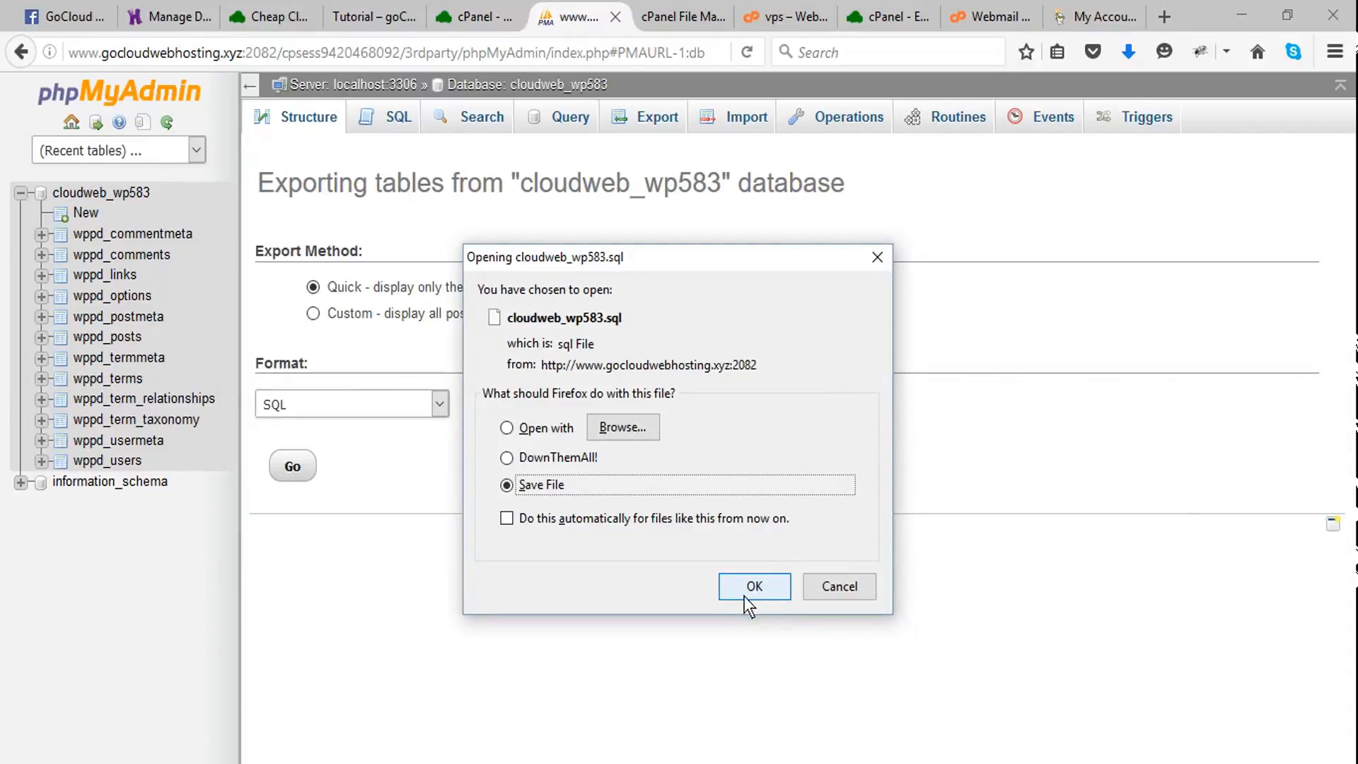
left_click(751, 587)
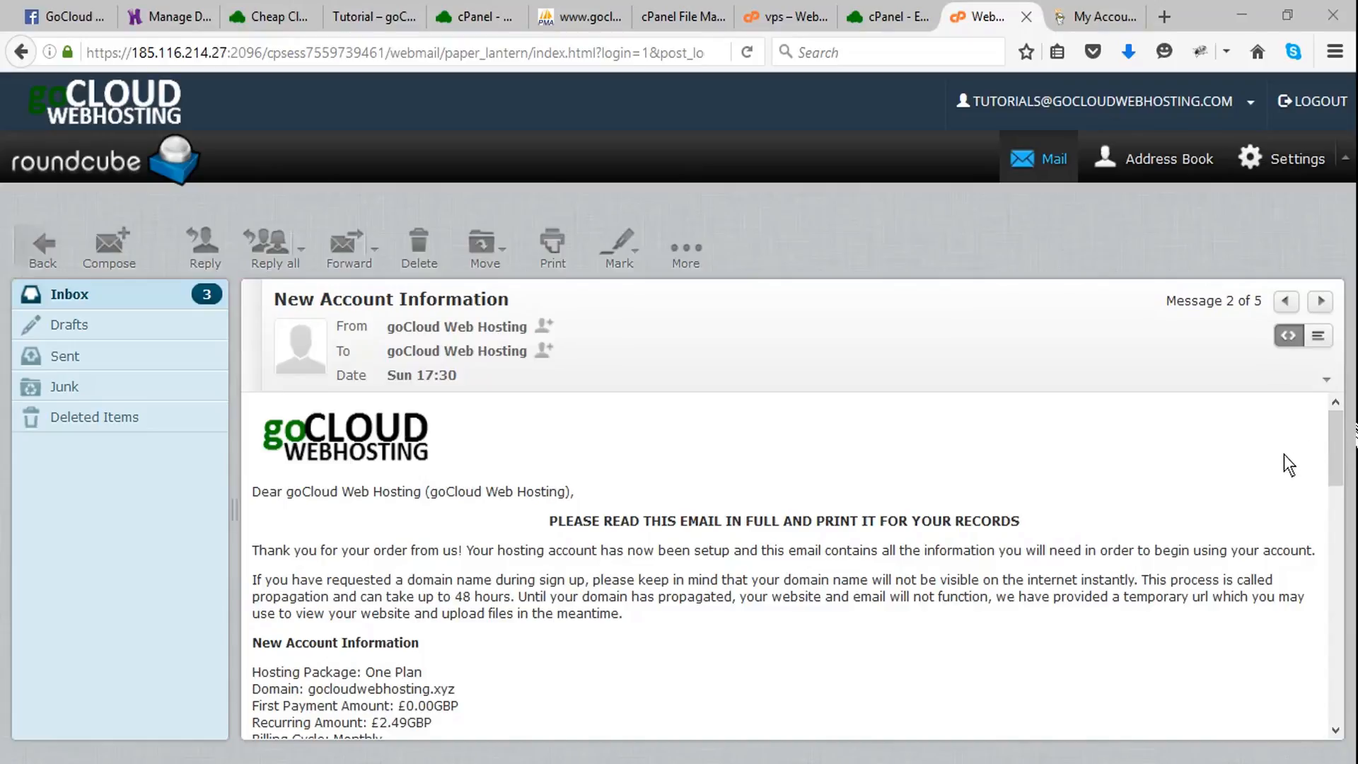
- Open the DNS management of gocloudwebhosting.xyz in the GoDaddy account and open its custom nameservers for editing
left_click_drag(1338, 435, 1351, 556)
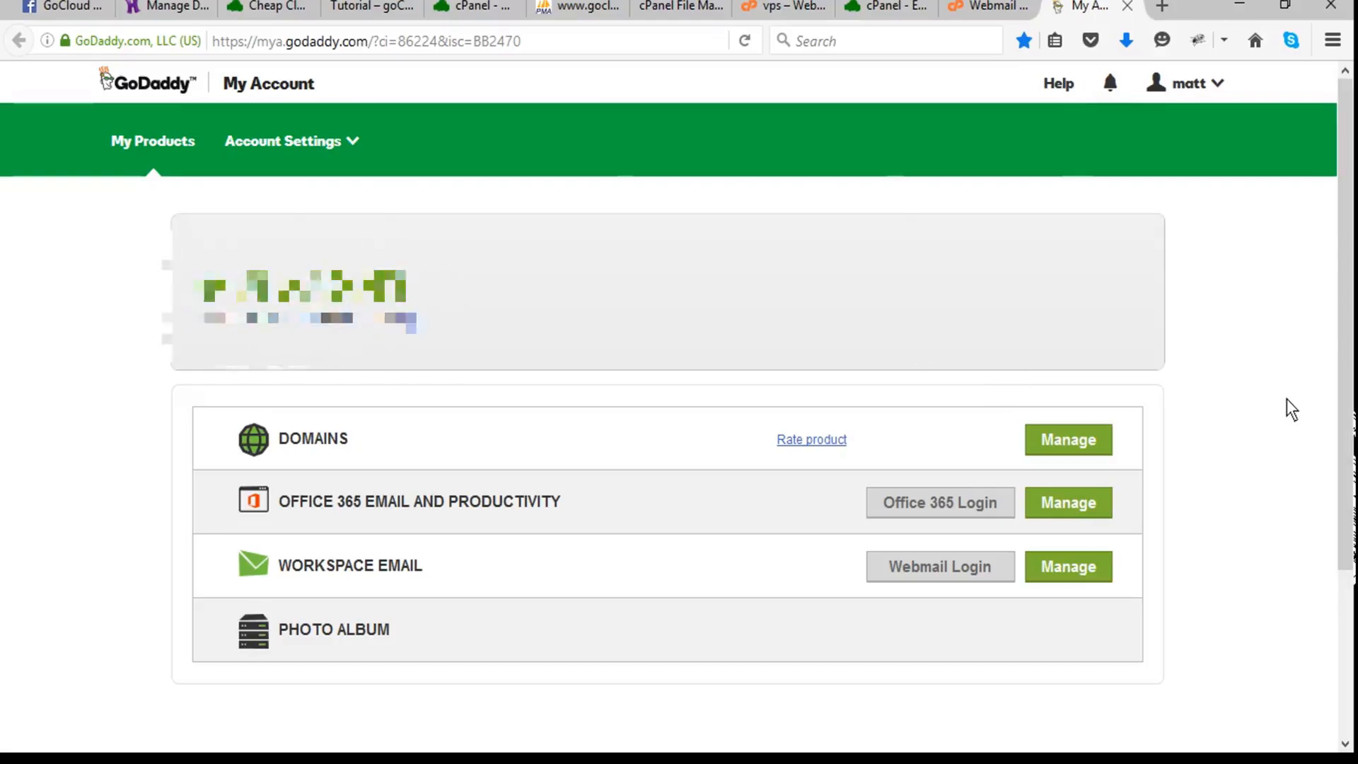
left_click(1071, 443)
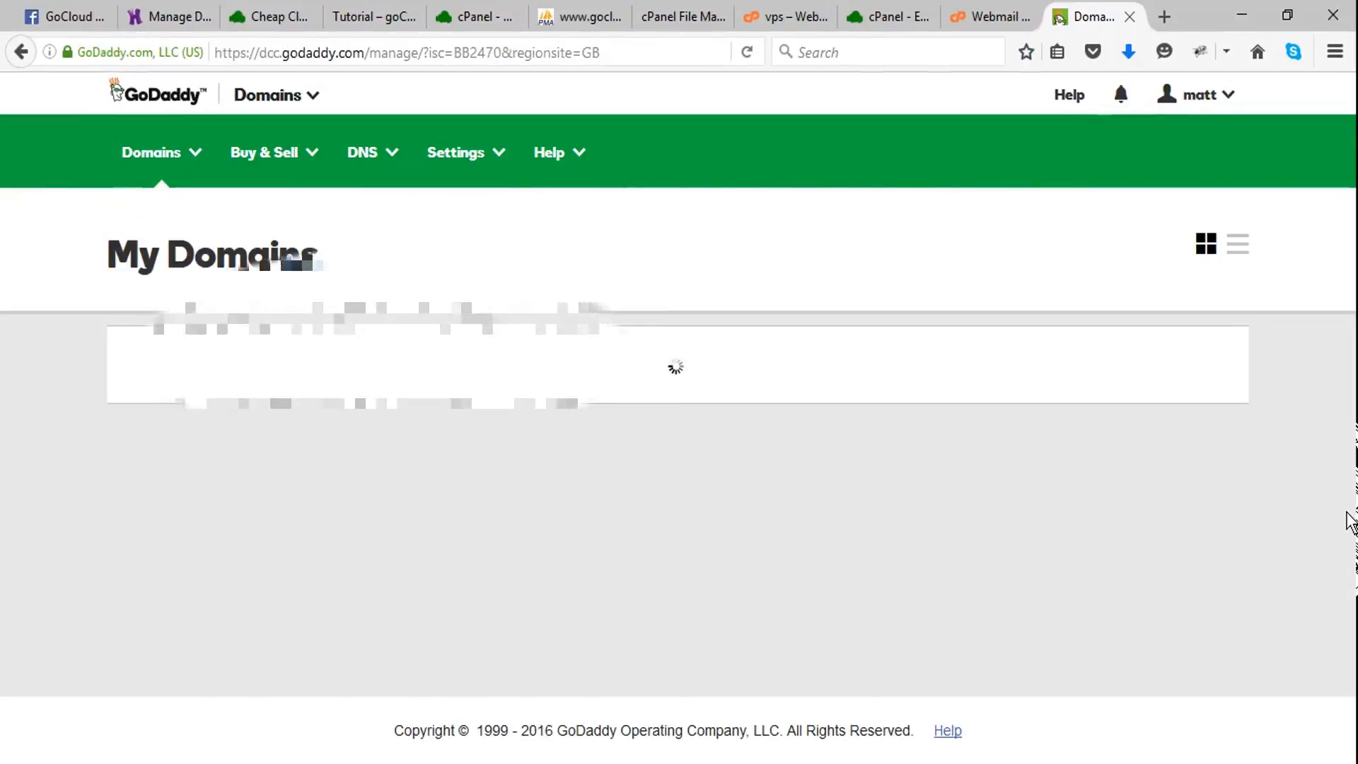
scroll(1273, 367, "down", 3)
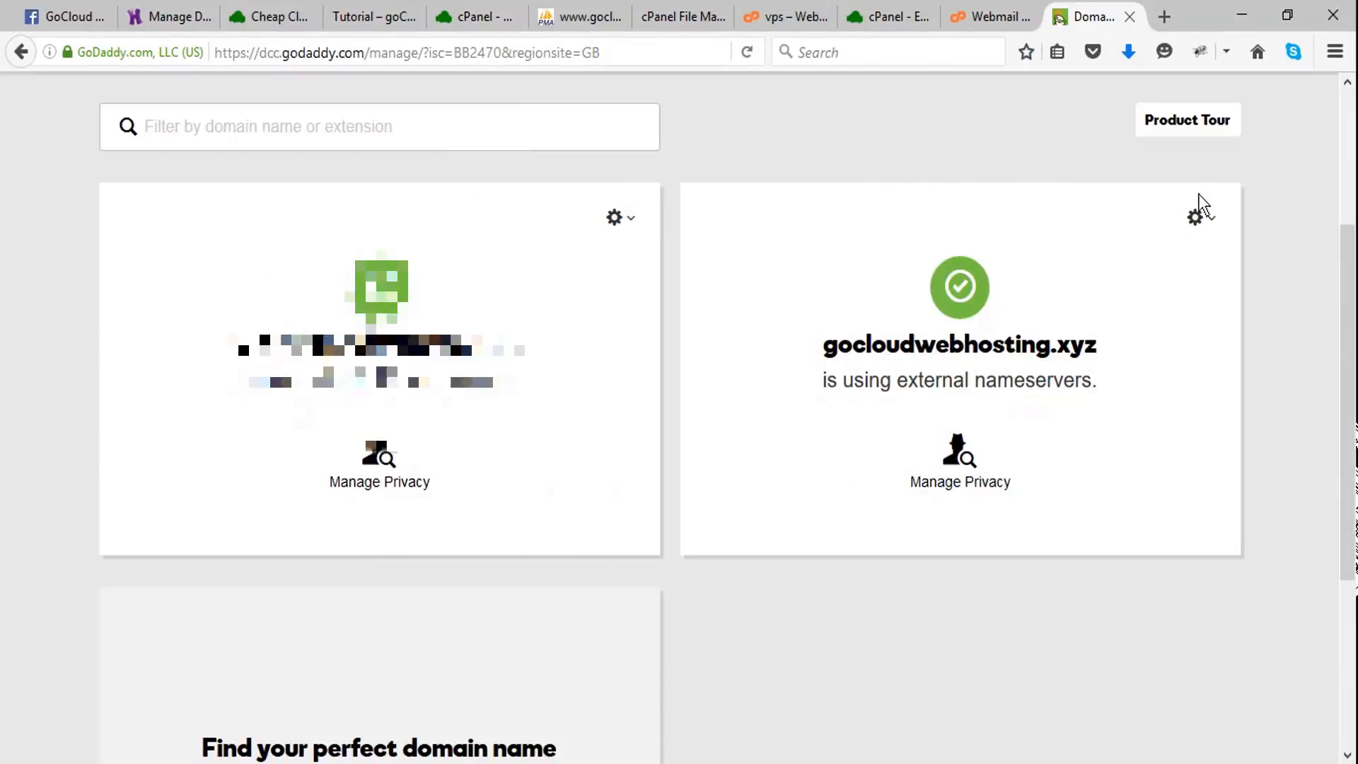
left_click(1196, 219)
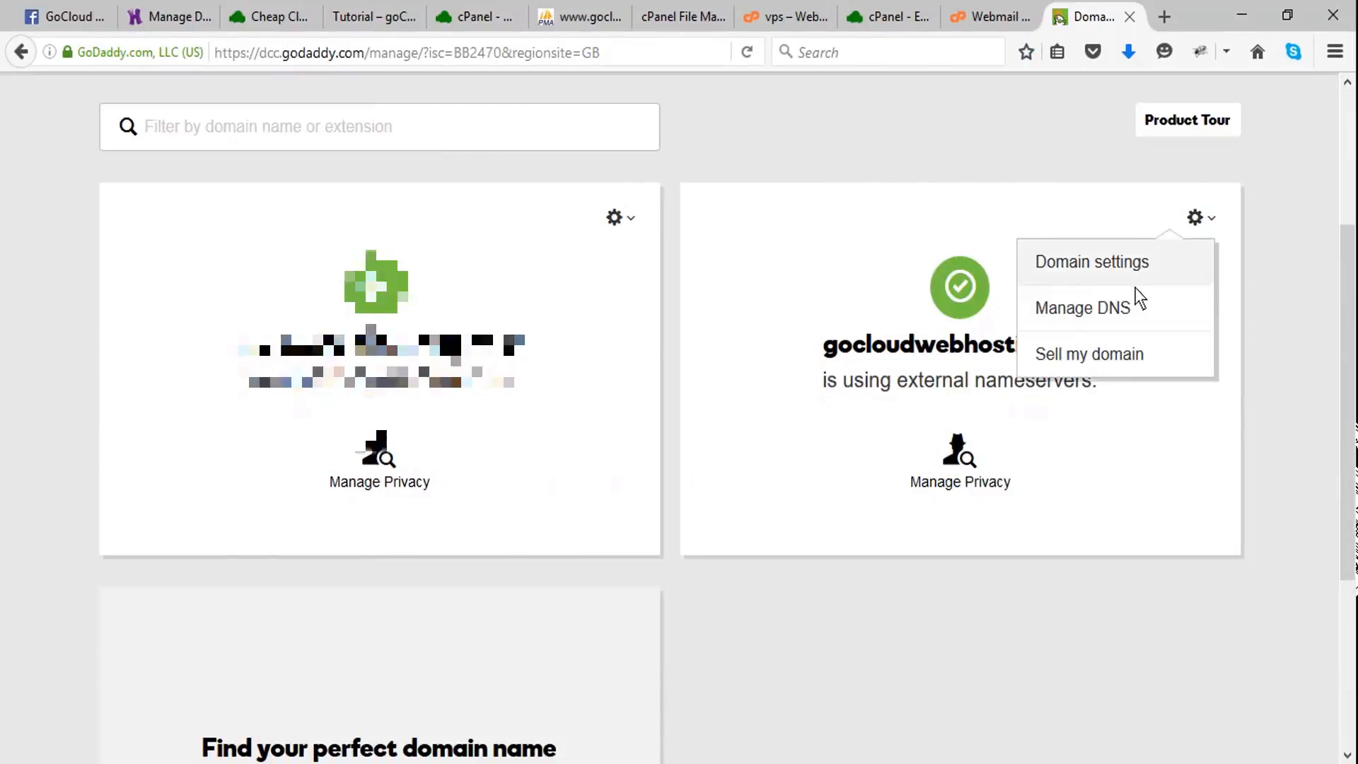
left_click(1119, 317)
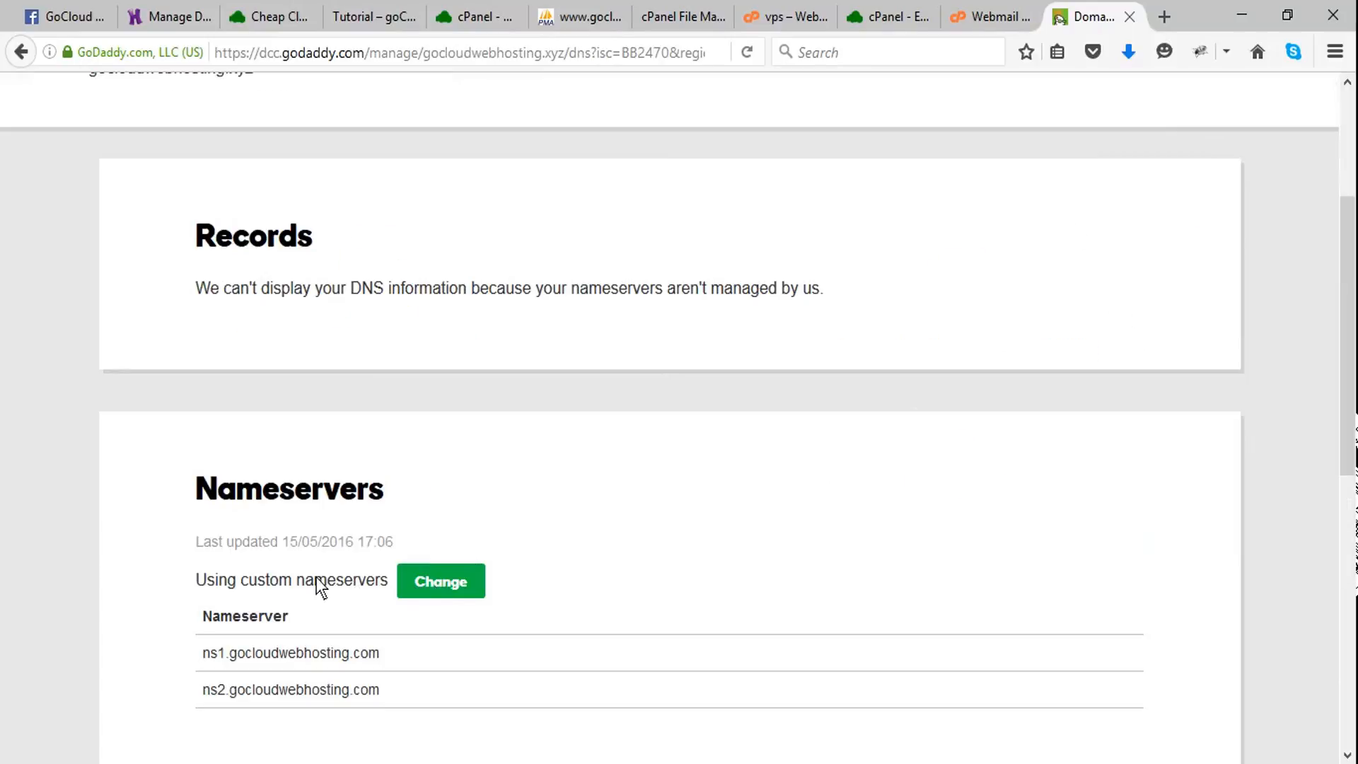
scroll(315, 490, "down", 3)
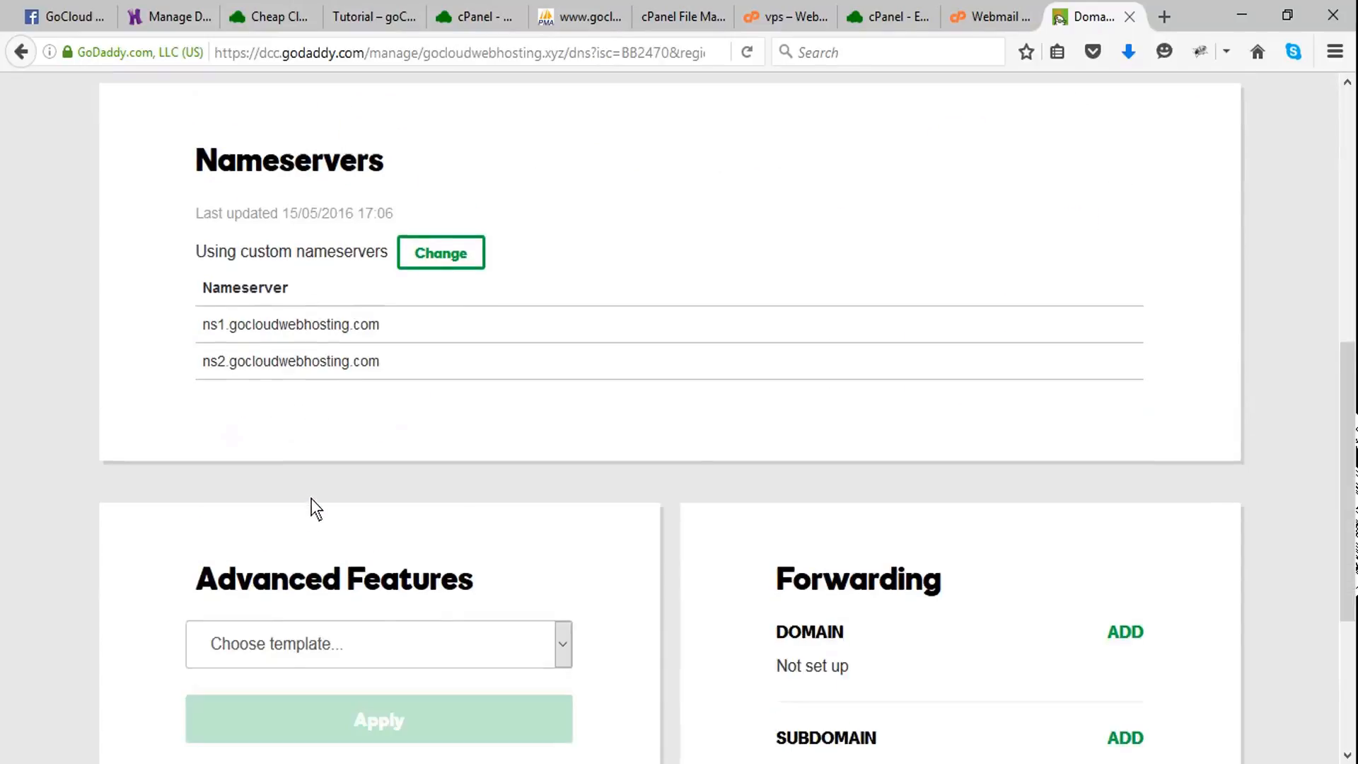
scroll(315, 507, "up", 2)
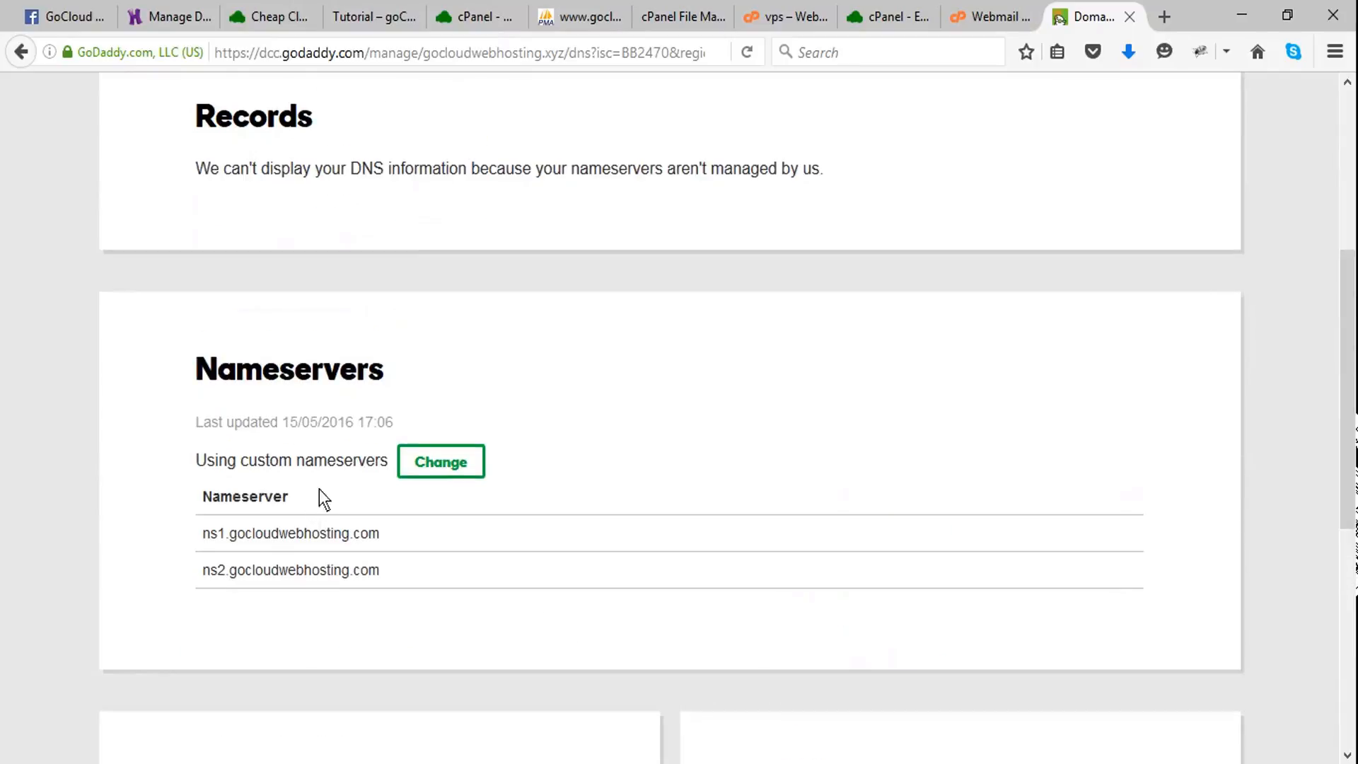
left_click(432, 468)
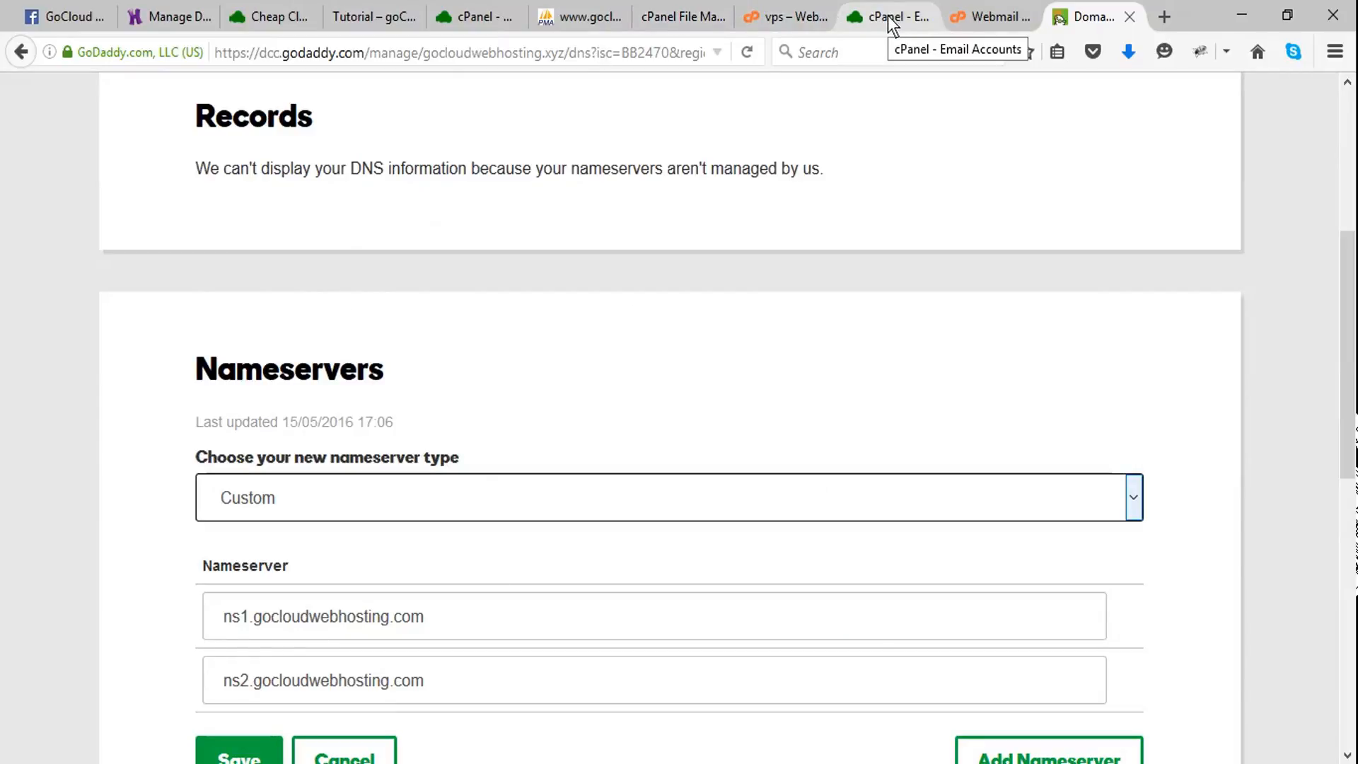
- Copy Nameserver 1 from the New Account Information email and set GoDaddy's first nameserver to ns1.gocloudwebhosting.com
left_click(963, 18)
scroll(677, 445, "down", 6)
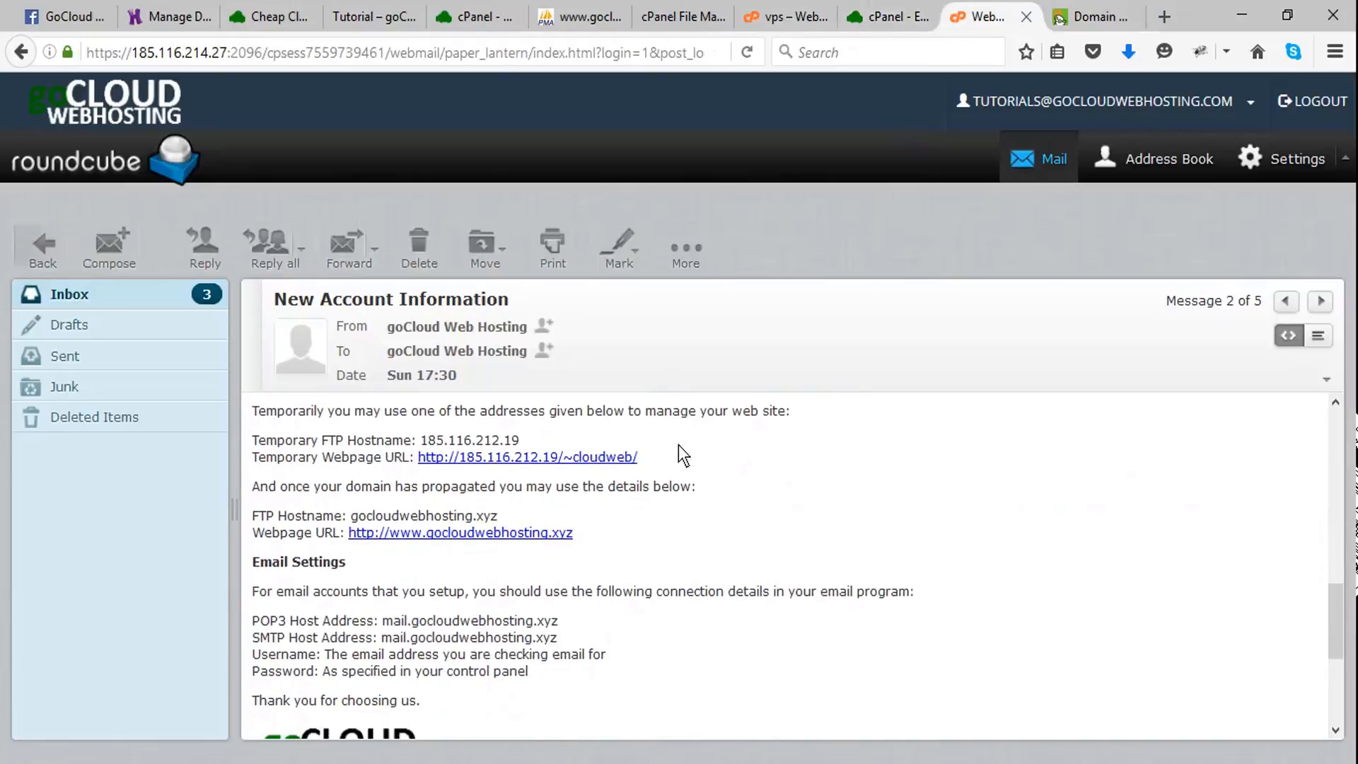
scroll(678, 445, "down", 2)
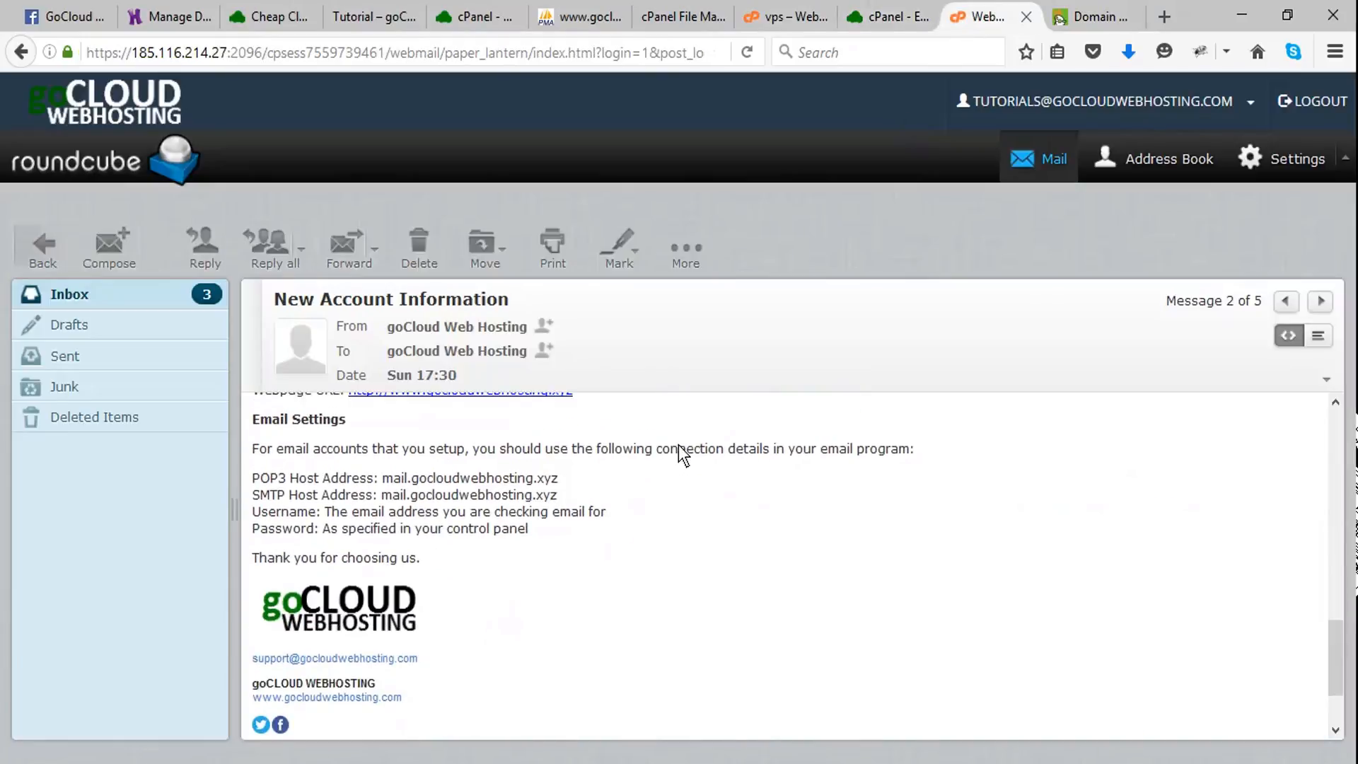
scroll(678, 444, "up", 3)
scroll(677, 444, "up", 3)
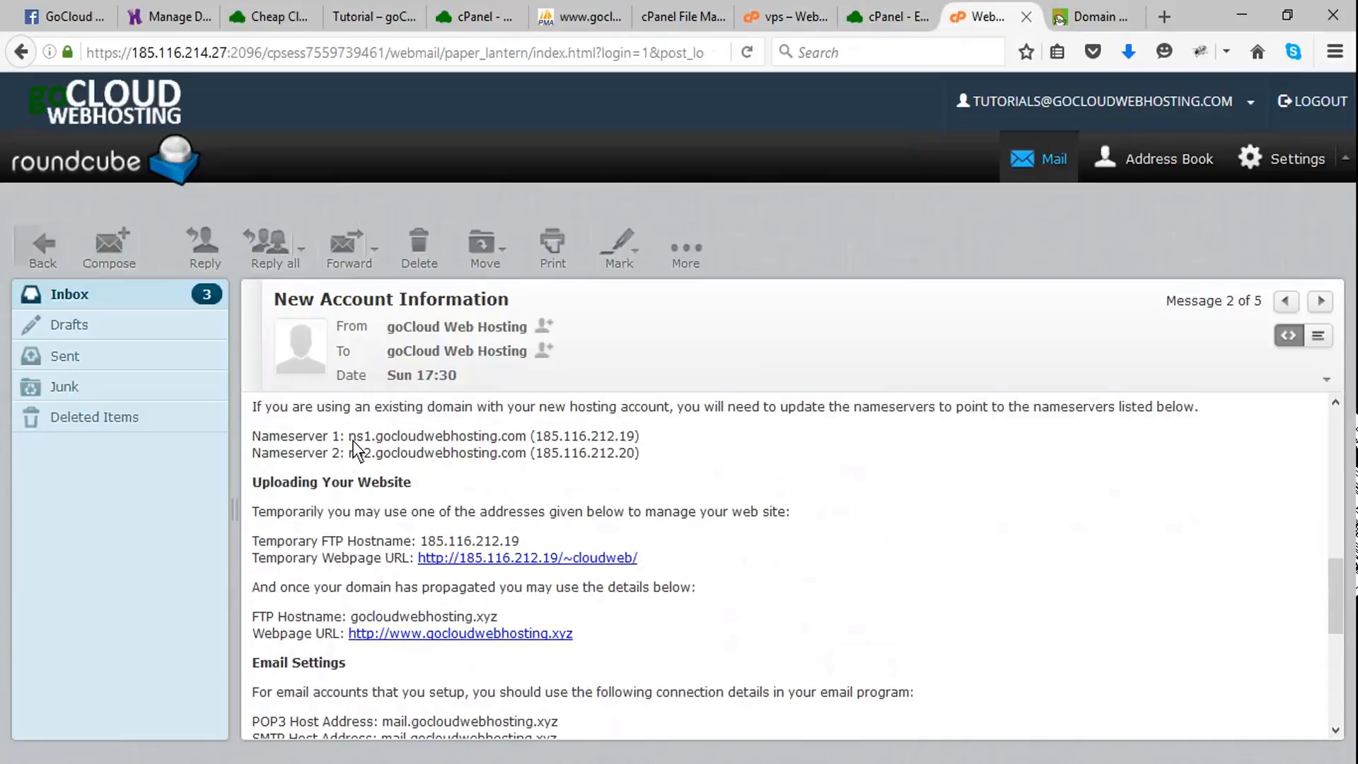
left_click_drag(348, 435, 526, 436)
key("ctrl+c")
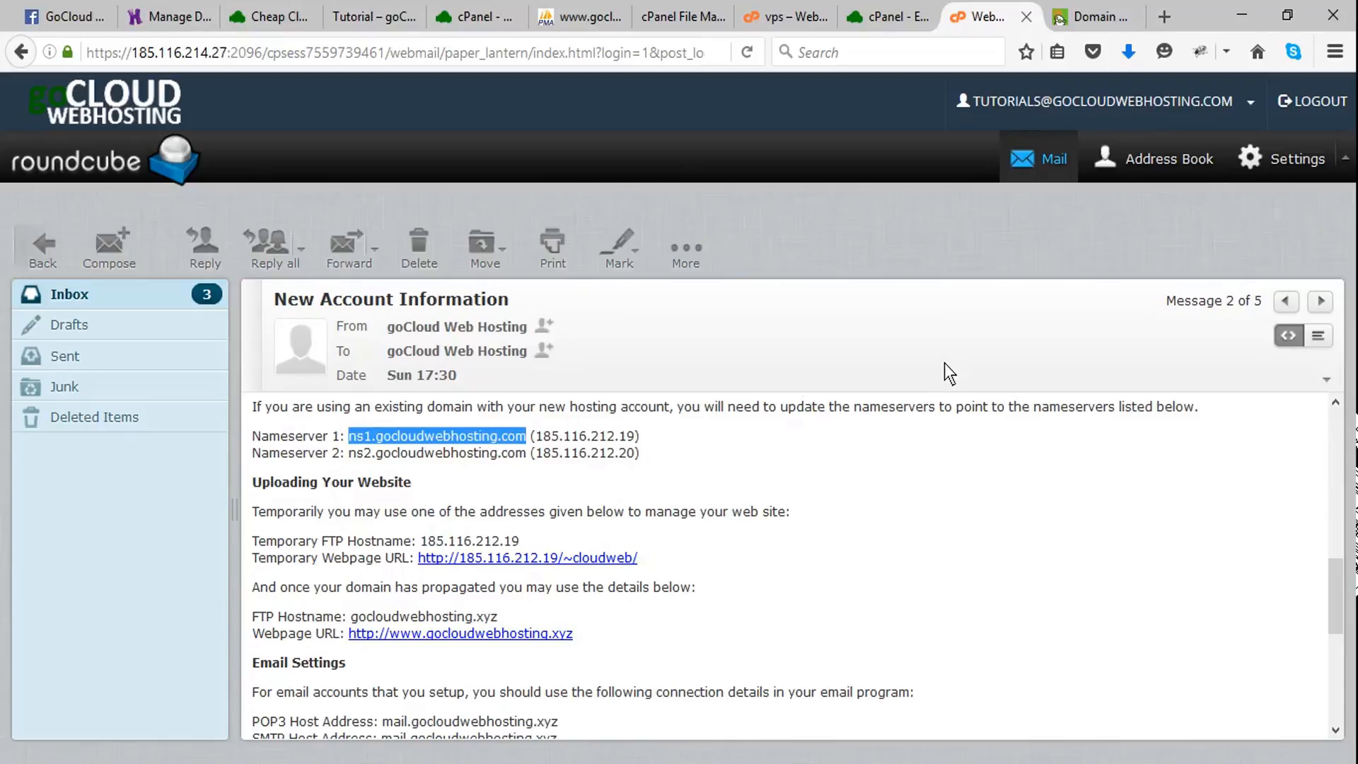
left_click(1075, 17)
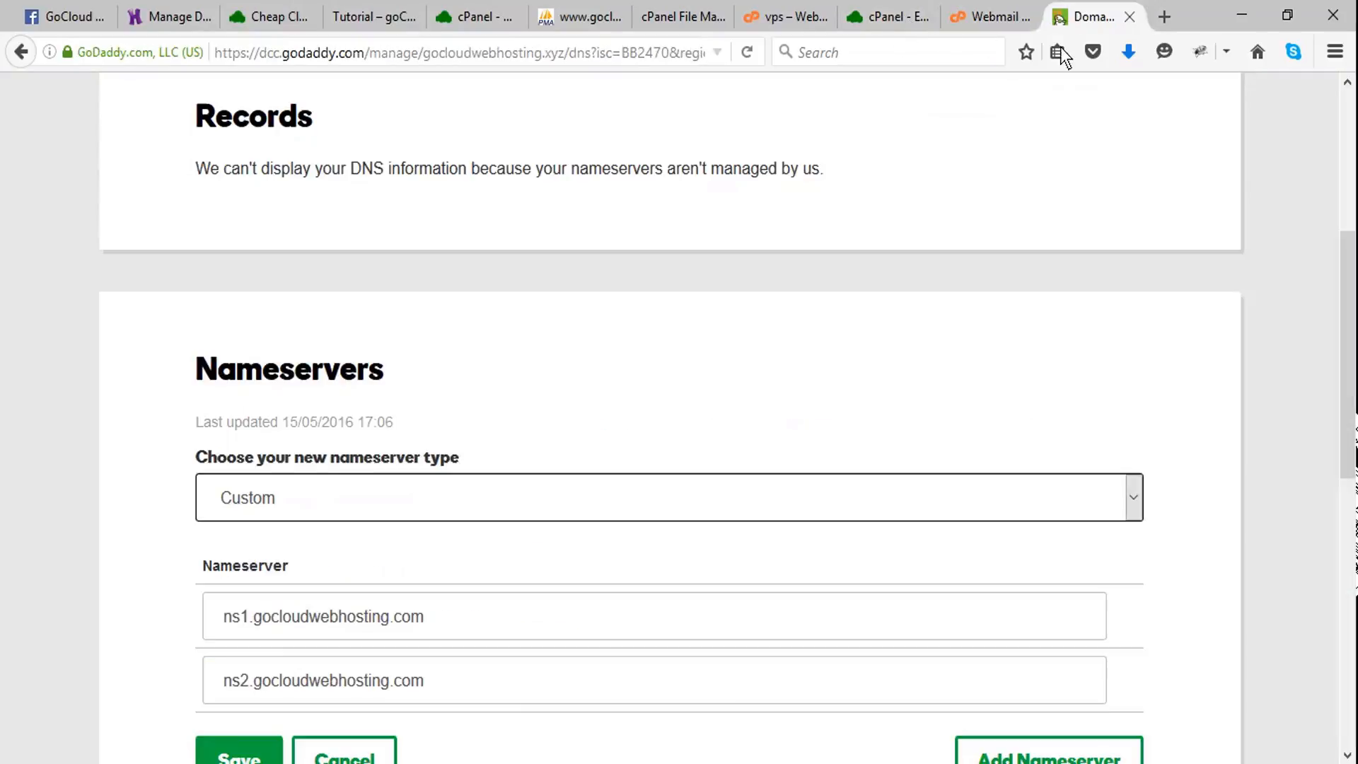
left_click_drag(452, 620, 31, 642)
key("ctrl+v")
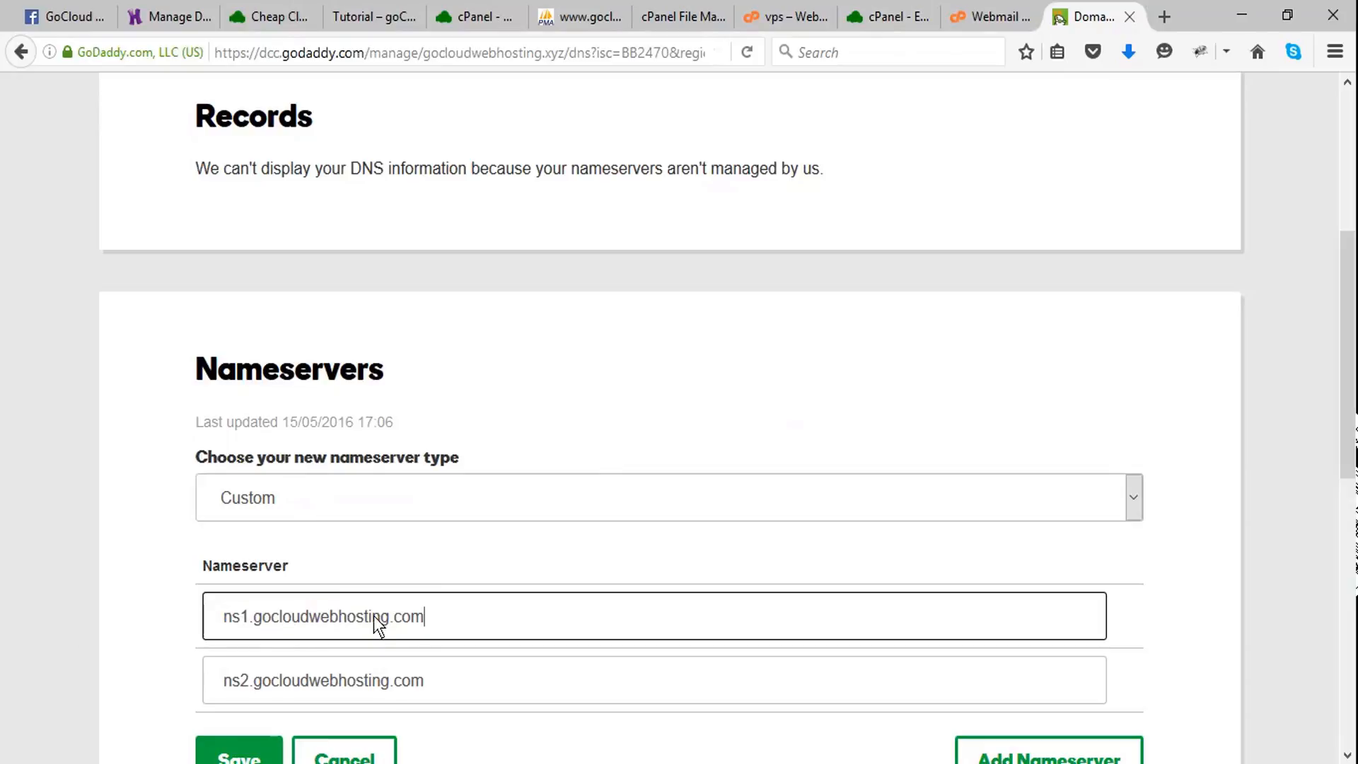
- Copy Nameserver 2 from the New Account Information email and set GoDaddy's second nameserver to ns2.gocloudwebhosting.com
left_click(991, 21)
scroll(401, 617, "down", 3)
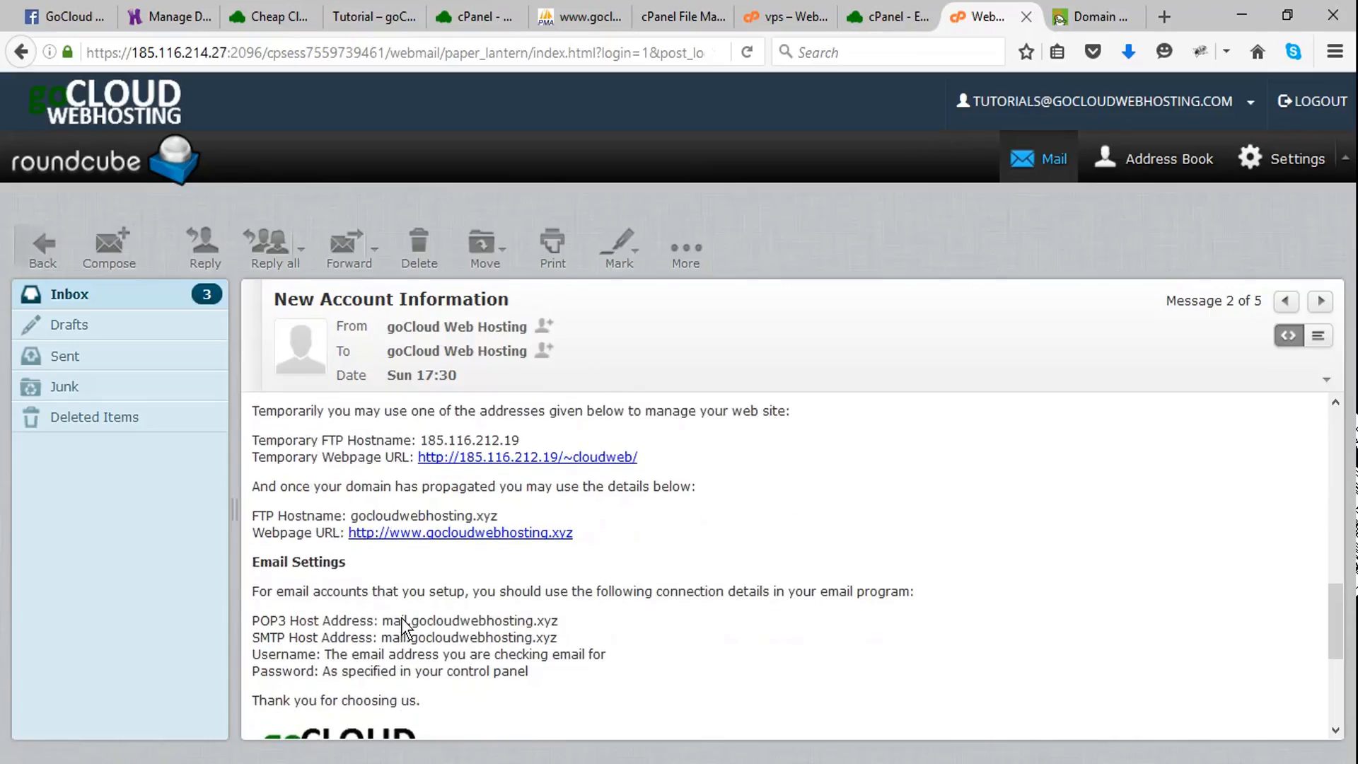
scroll(533, 642, "down", 1)
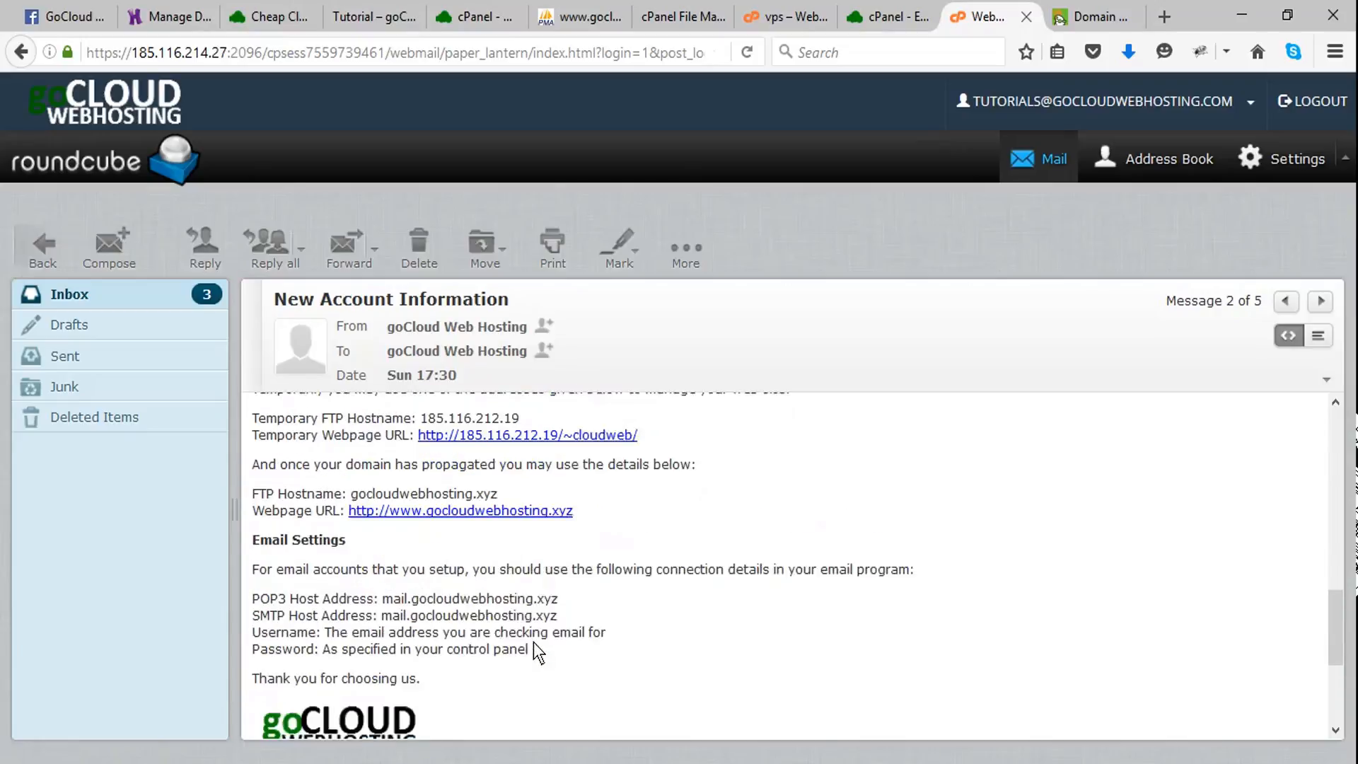
scroll(534, 642, "up", 1)
scroll(533, 642, "up", 3)
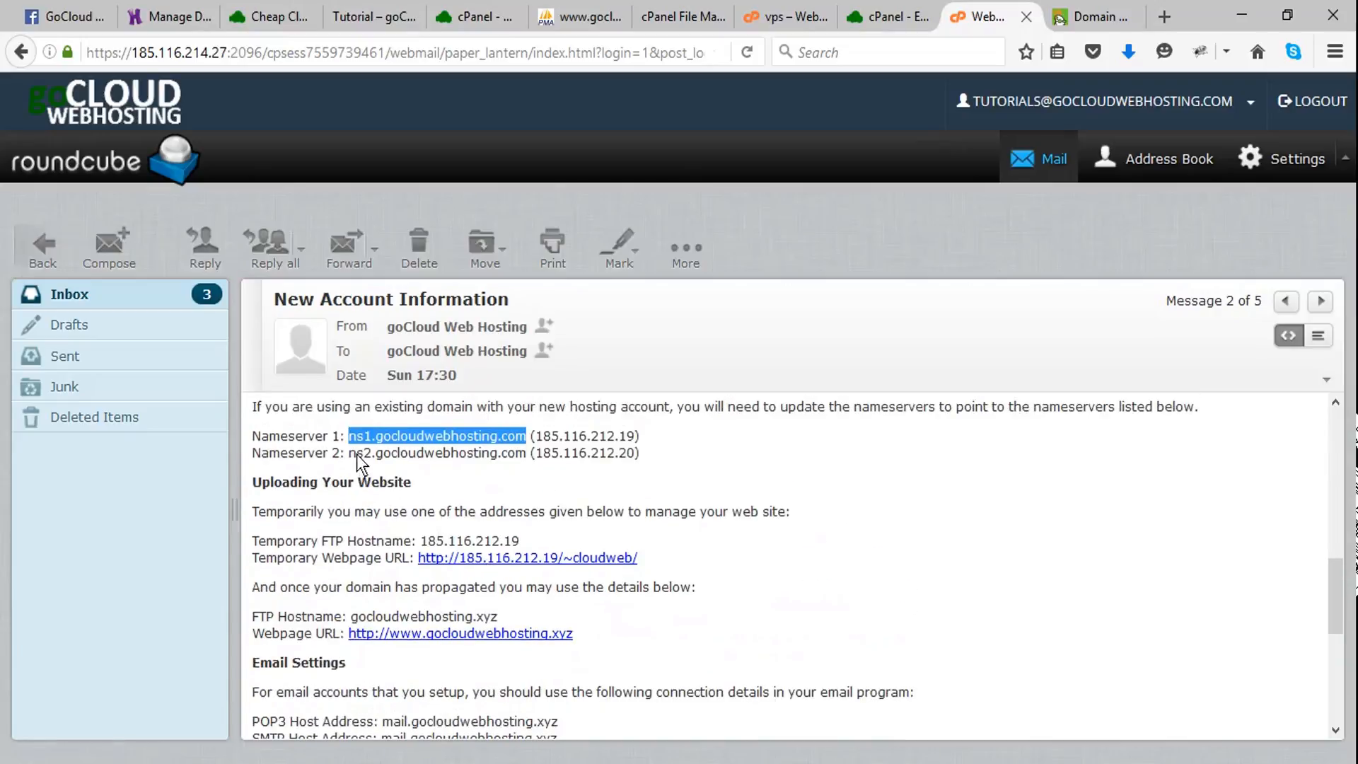
left_click_drag(349, 452, 484, 453)
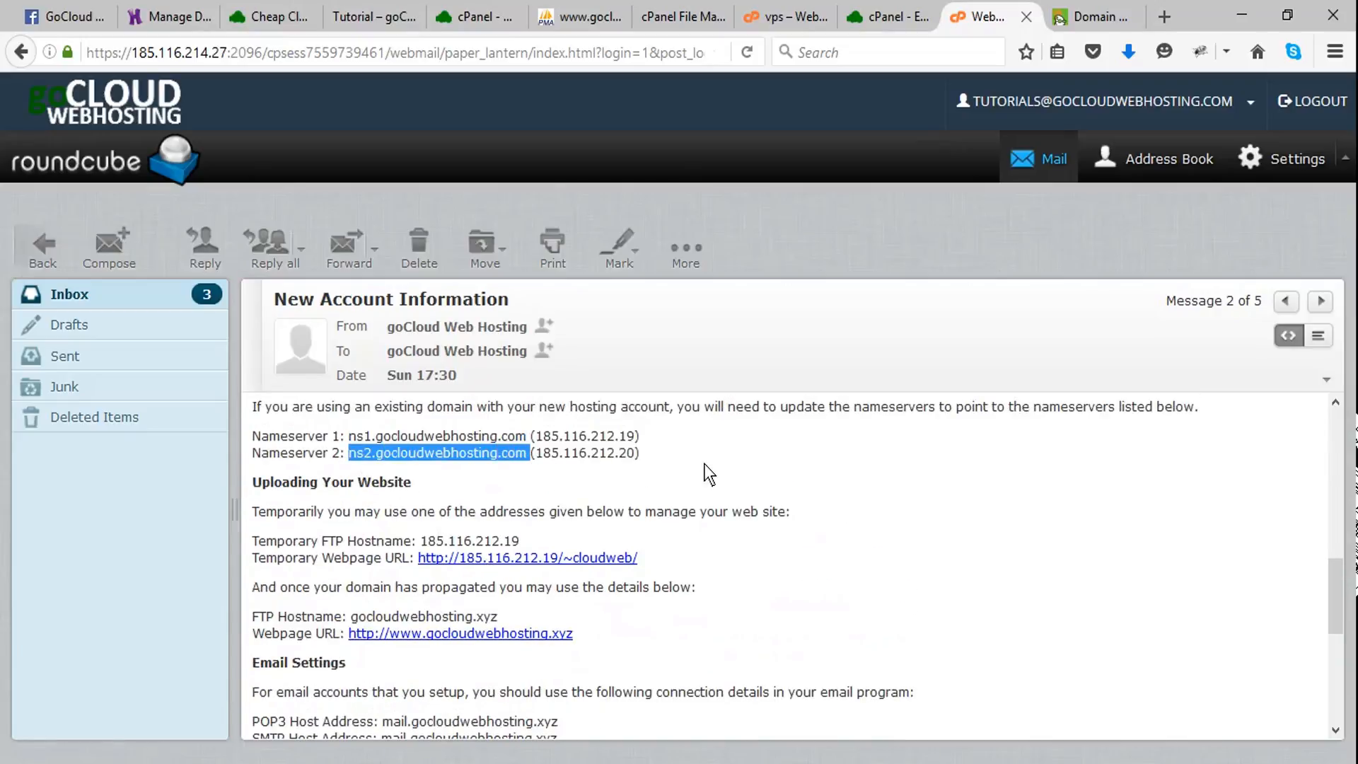
left_click(1092, 16)
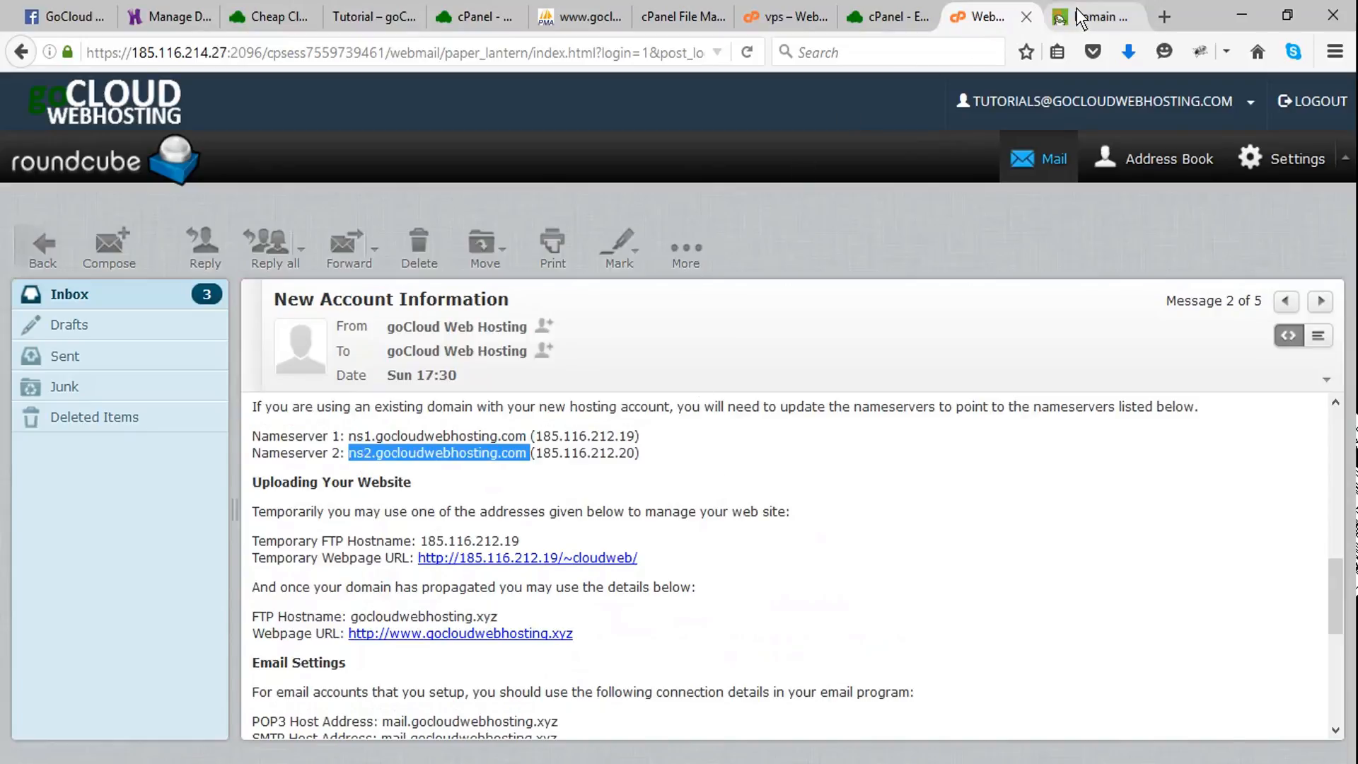
left_click(477, 690)
key("ctrl+a")
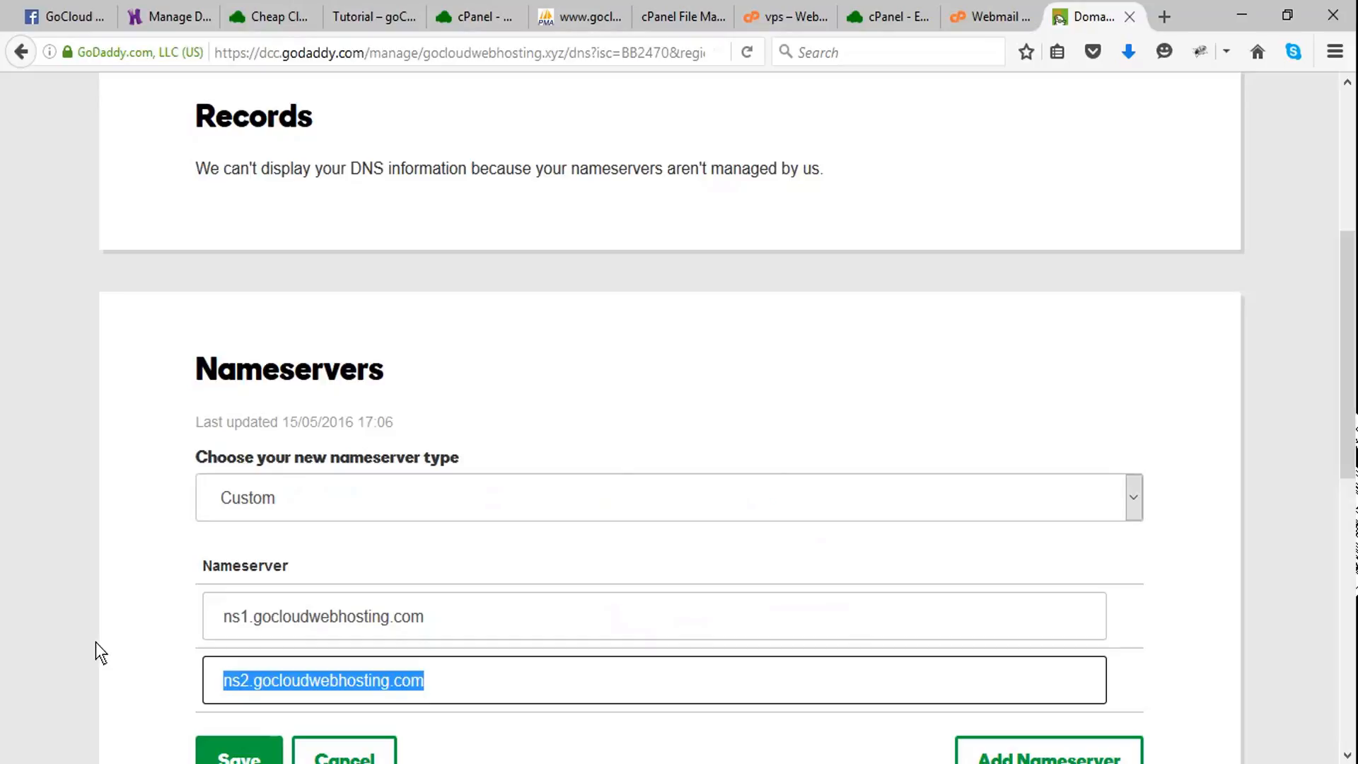
type("ns2.gocloudwebhosting.com")
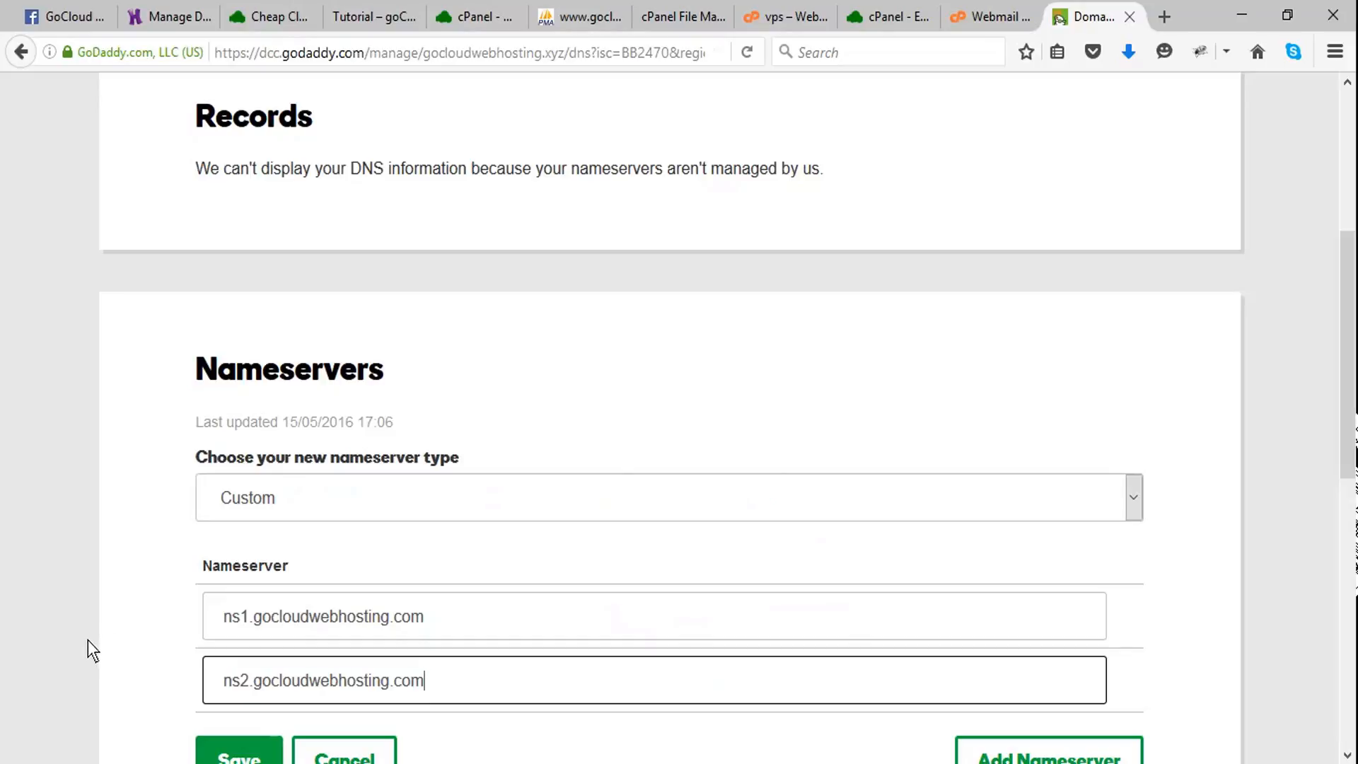
- Save the custom nameservers for gocloudwebhosting.xyz
scroll(833, 367, "down", 2)
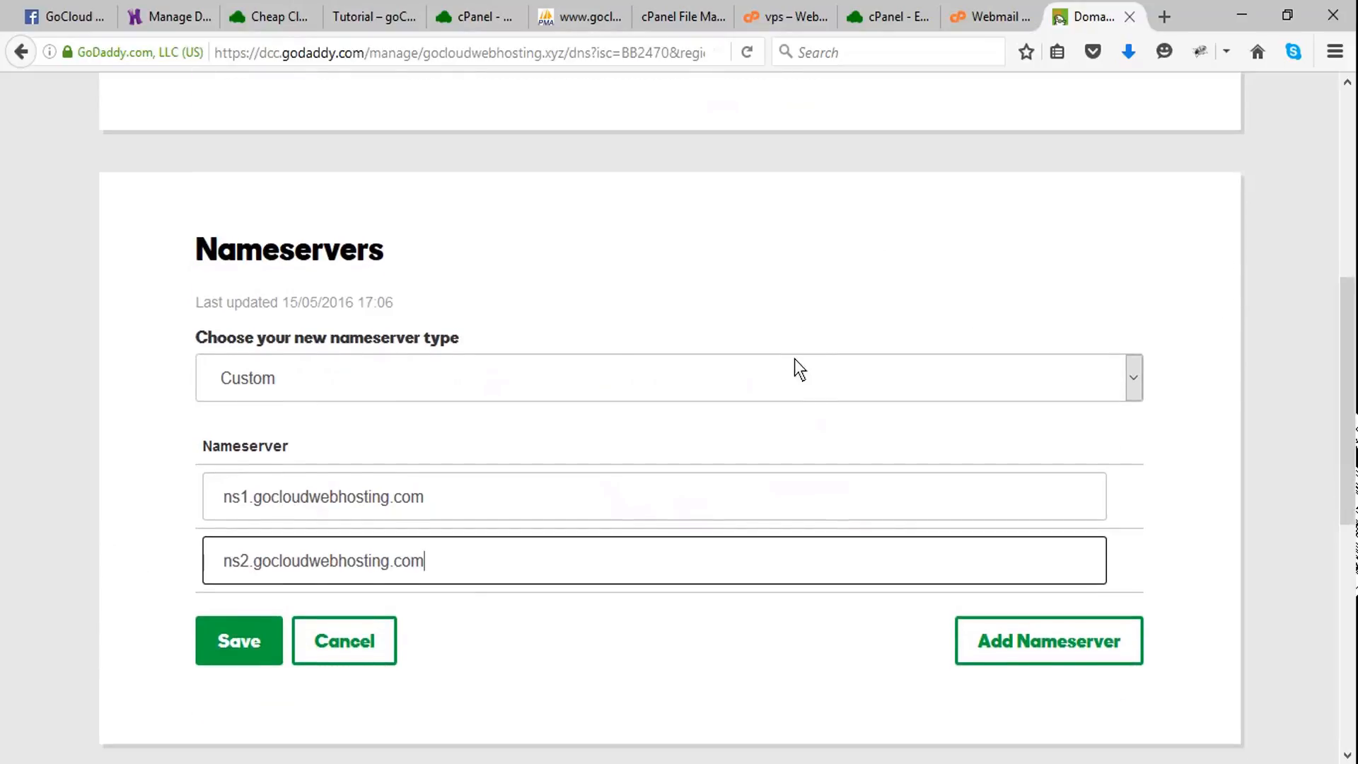
scroll(794, 359, "down", 2)
left_click(249, 519)
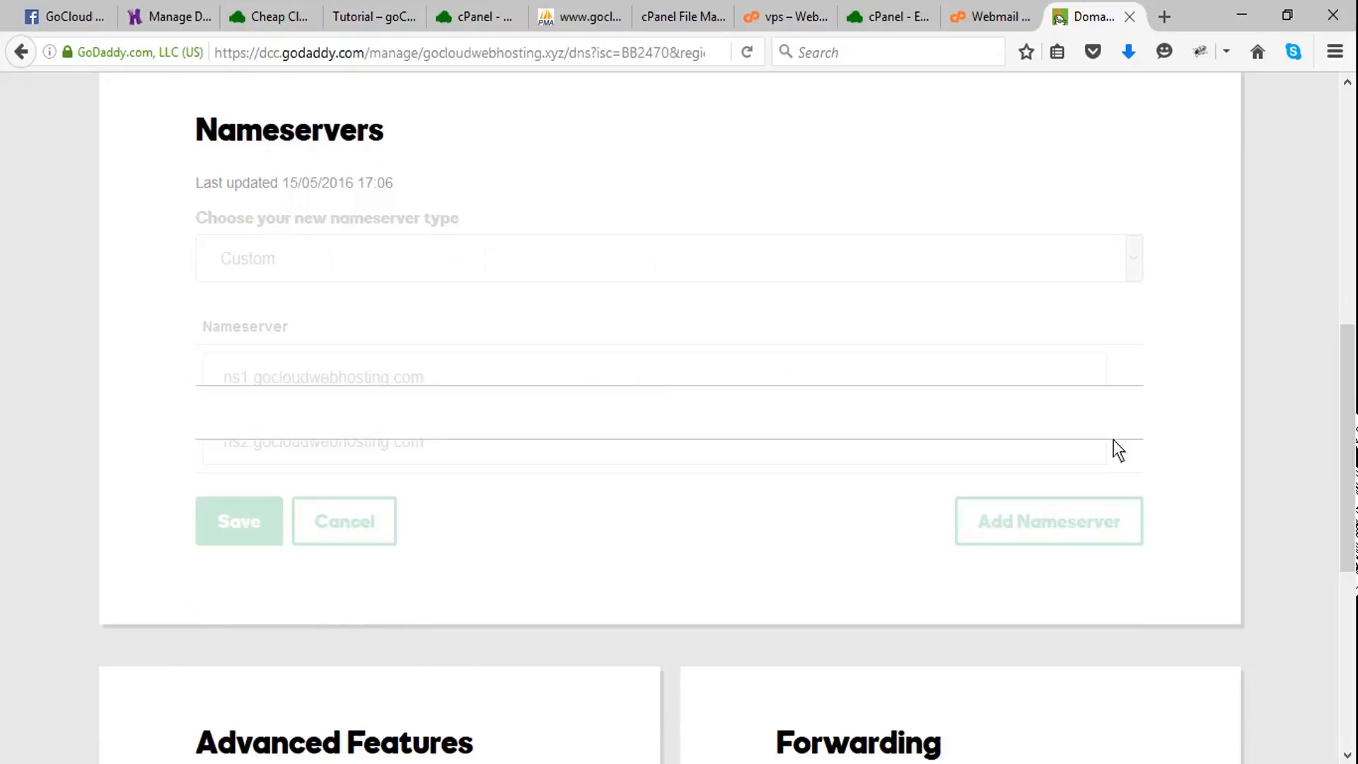
- Open the gocloudwebhosting.xyz:2082 control panel link in the New Account Information email and log in to cPanel with the prefilled credentials
key("ctrl+shift+Tab")
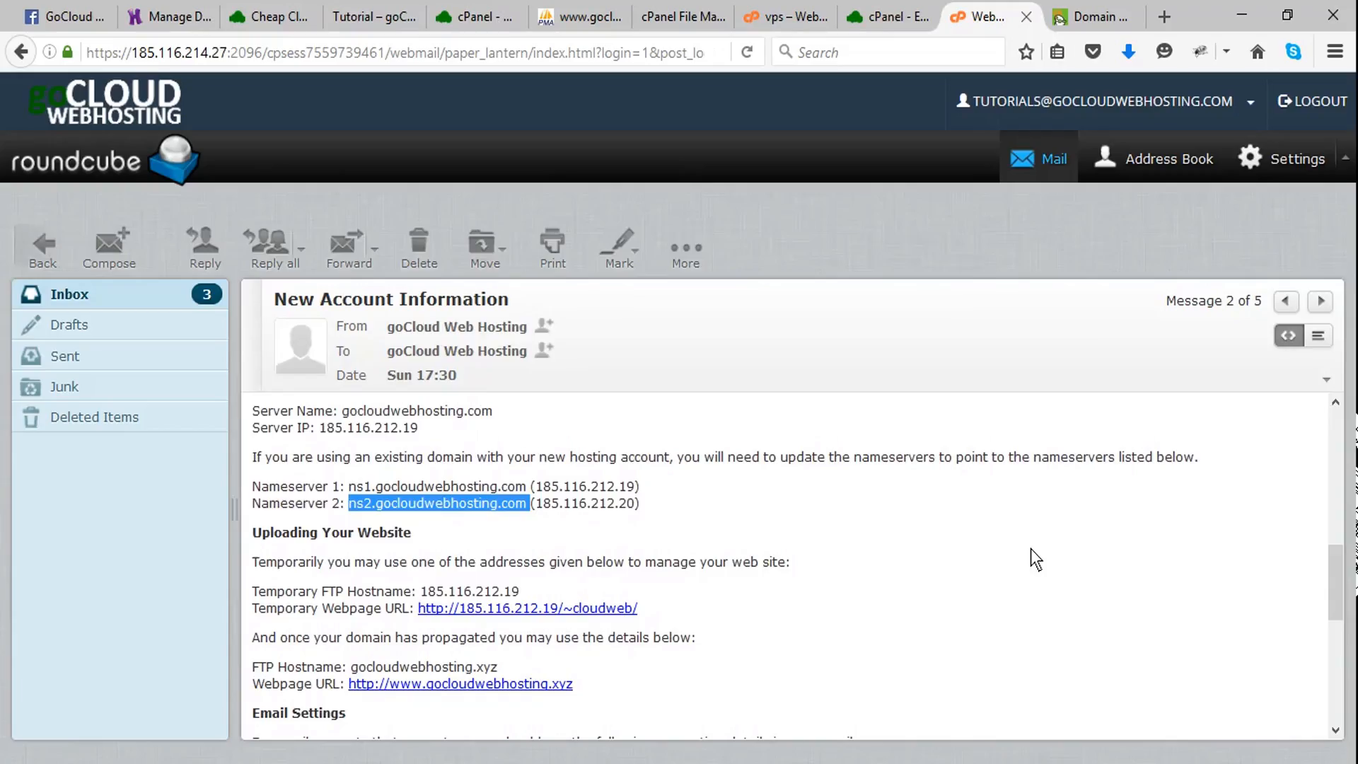
scroll(1030, 548, "up", 3)
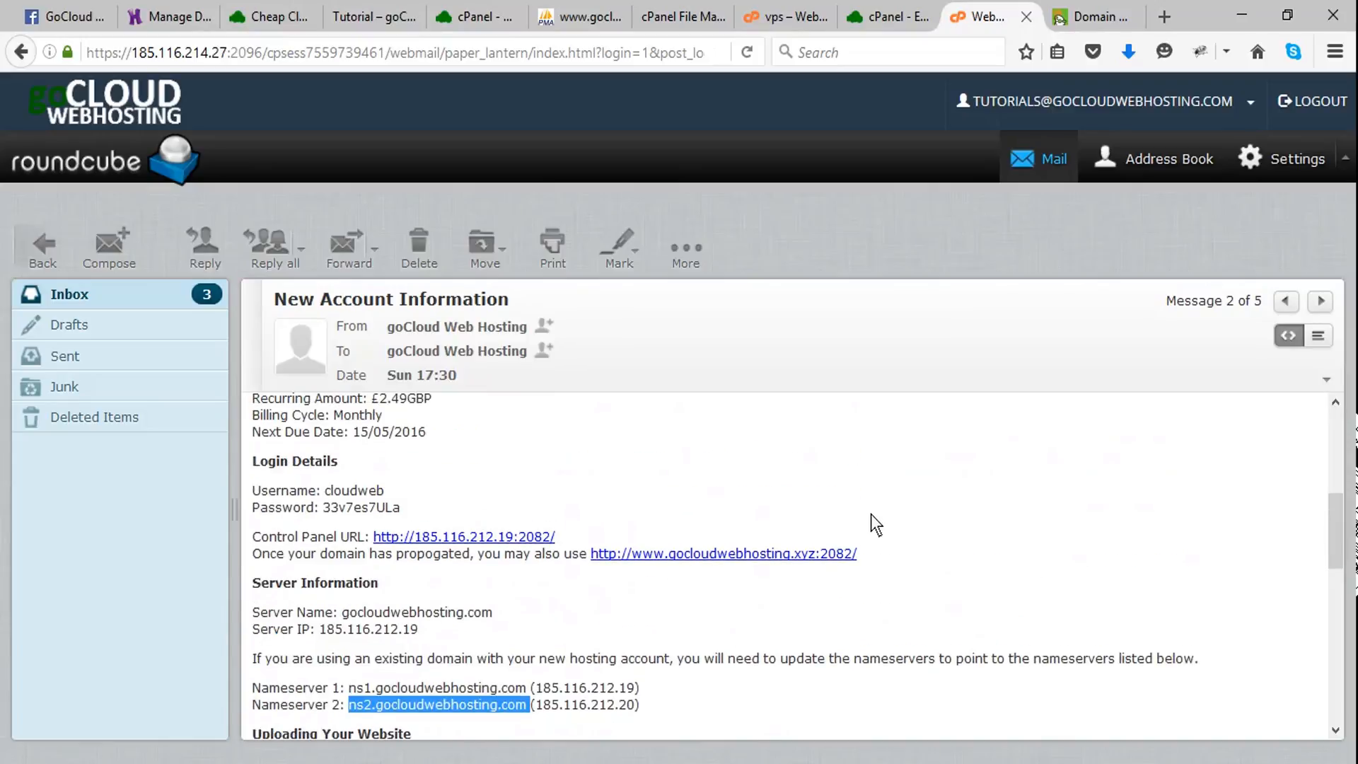
scroll(883, 493, "up", 1)
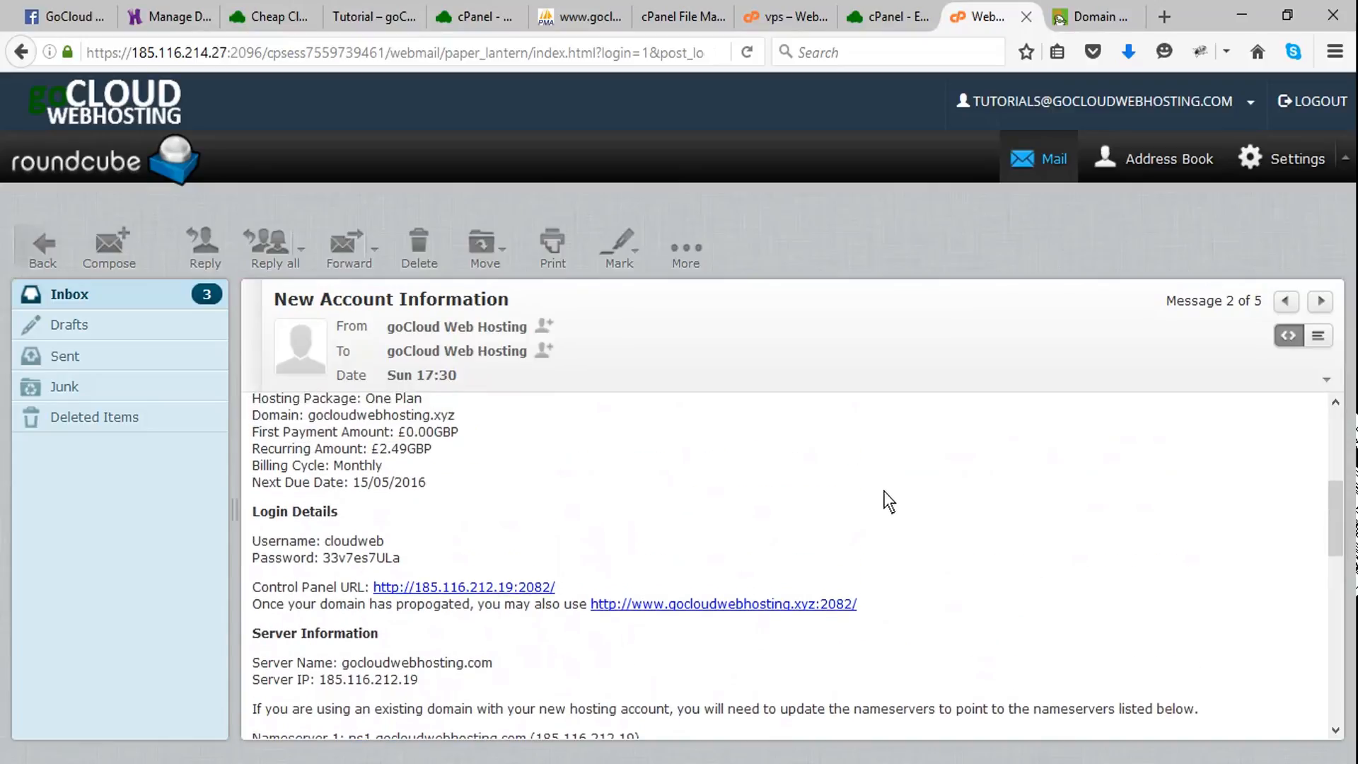
left_click(726, 605)
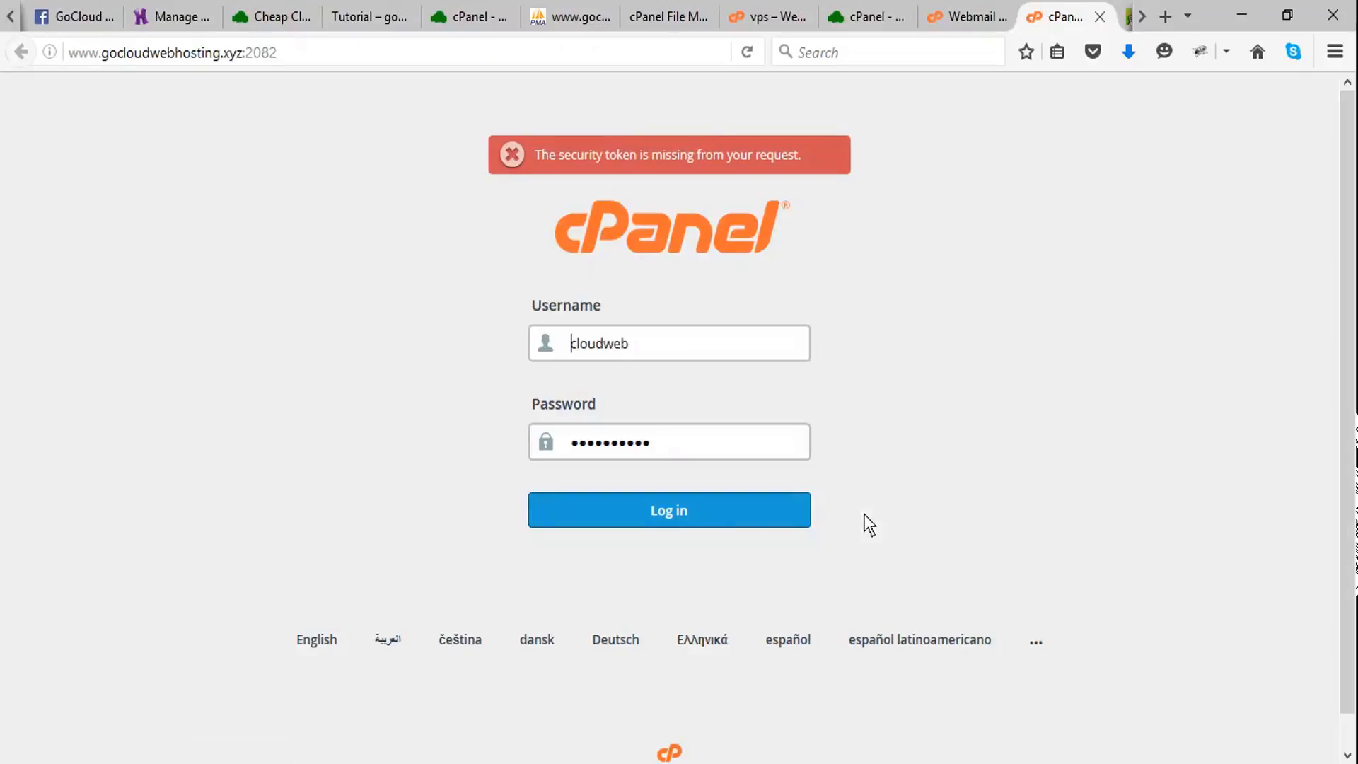
left_click(717, 513)
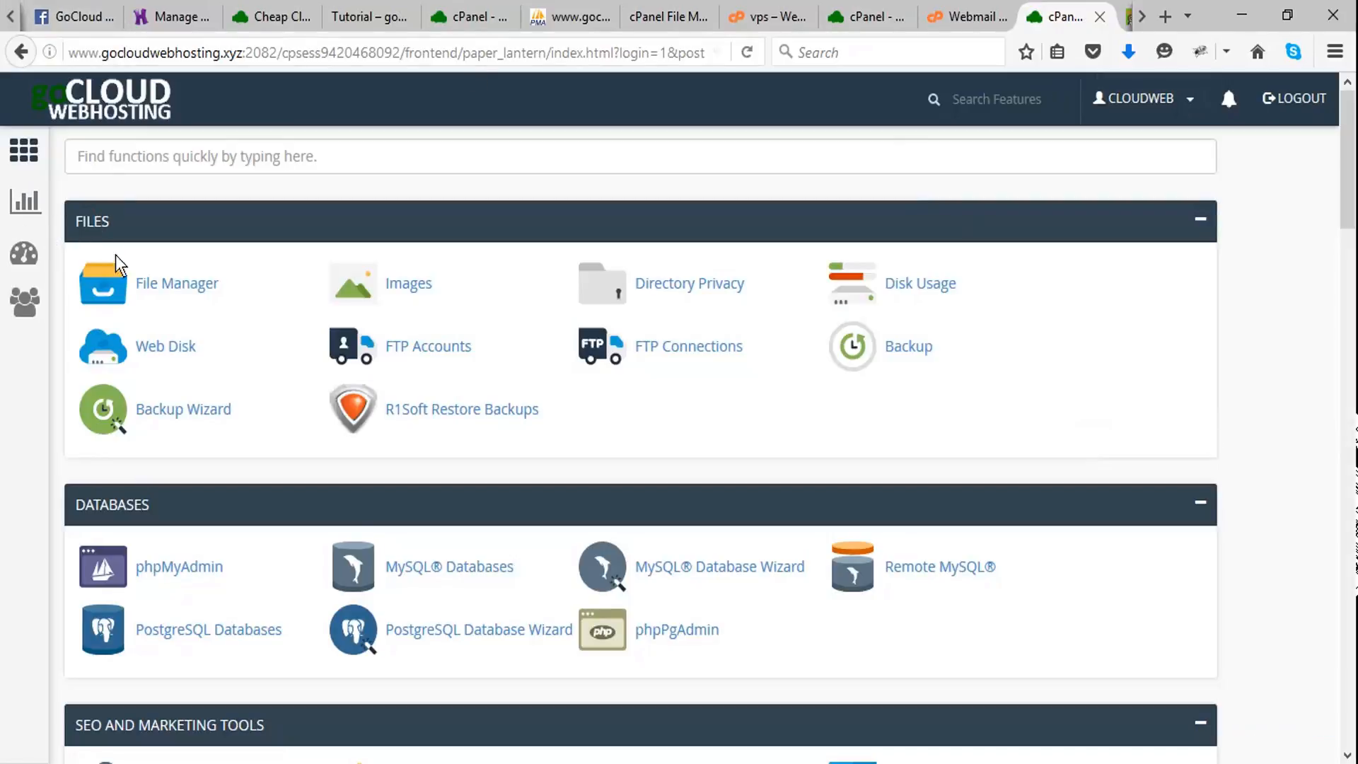
- Open the public_html folder in cPanel's File Manager and bring up its file upload page
left_click(163, 286)
left_click(668, 16)
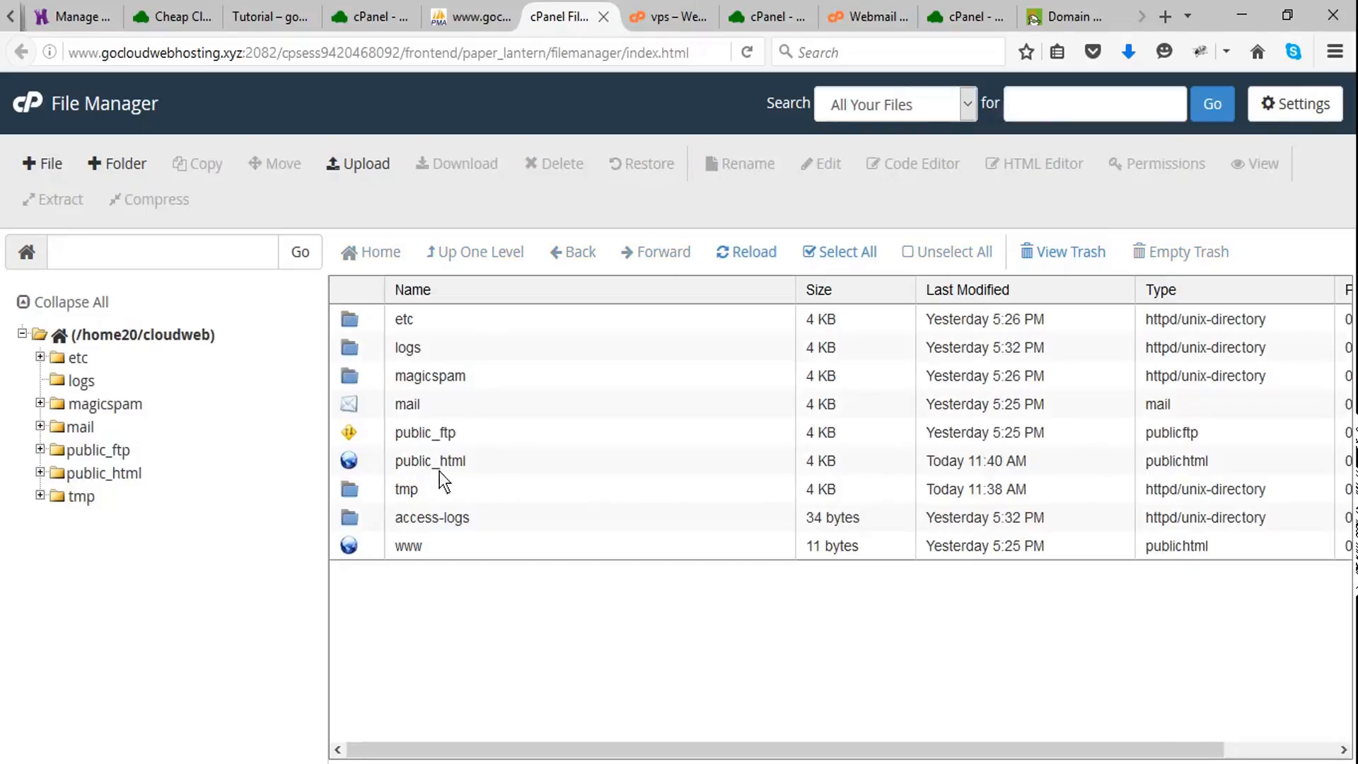
double_click(349, 456)
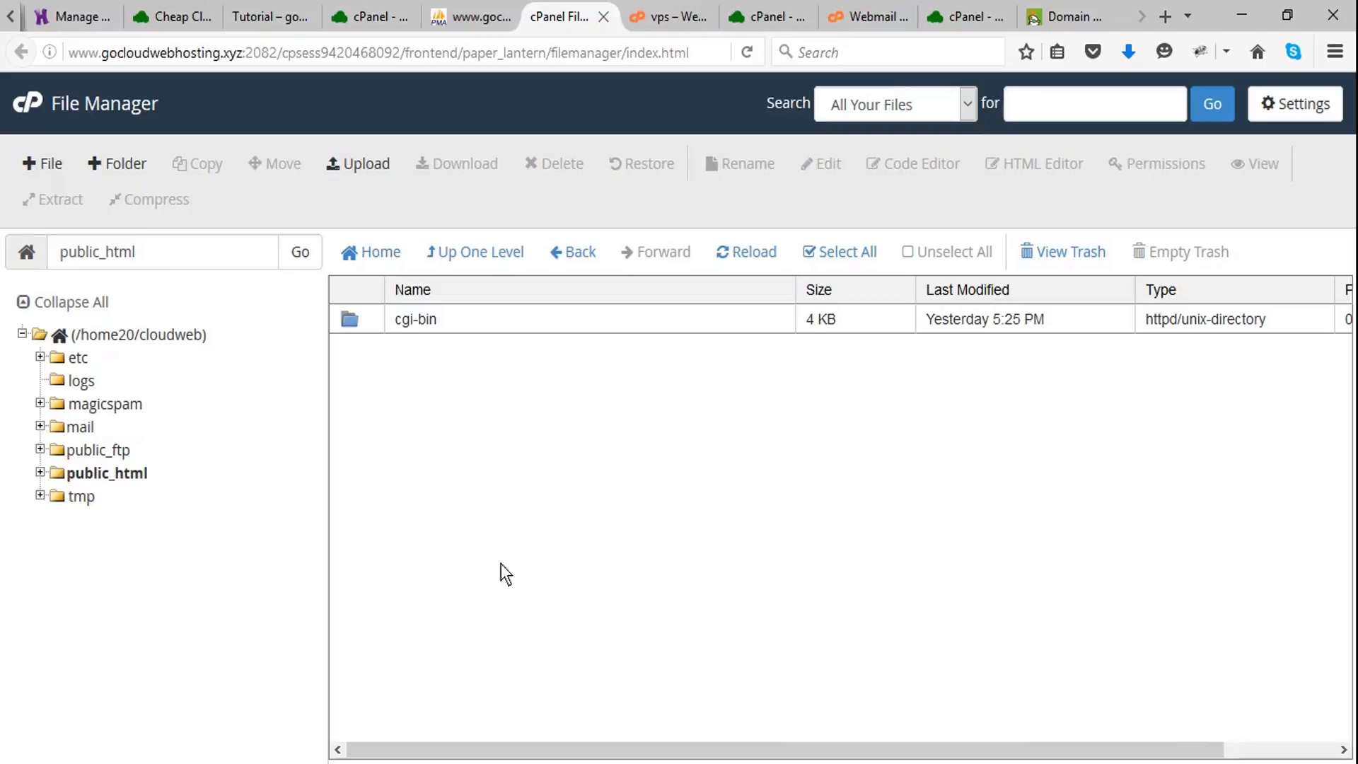
left_click(351, 159)
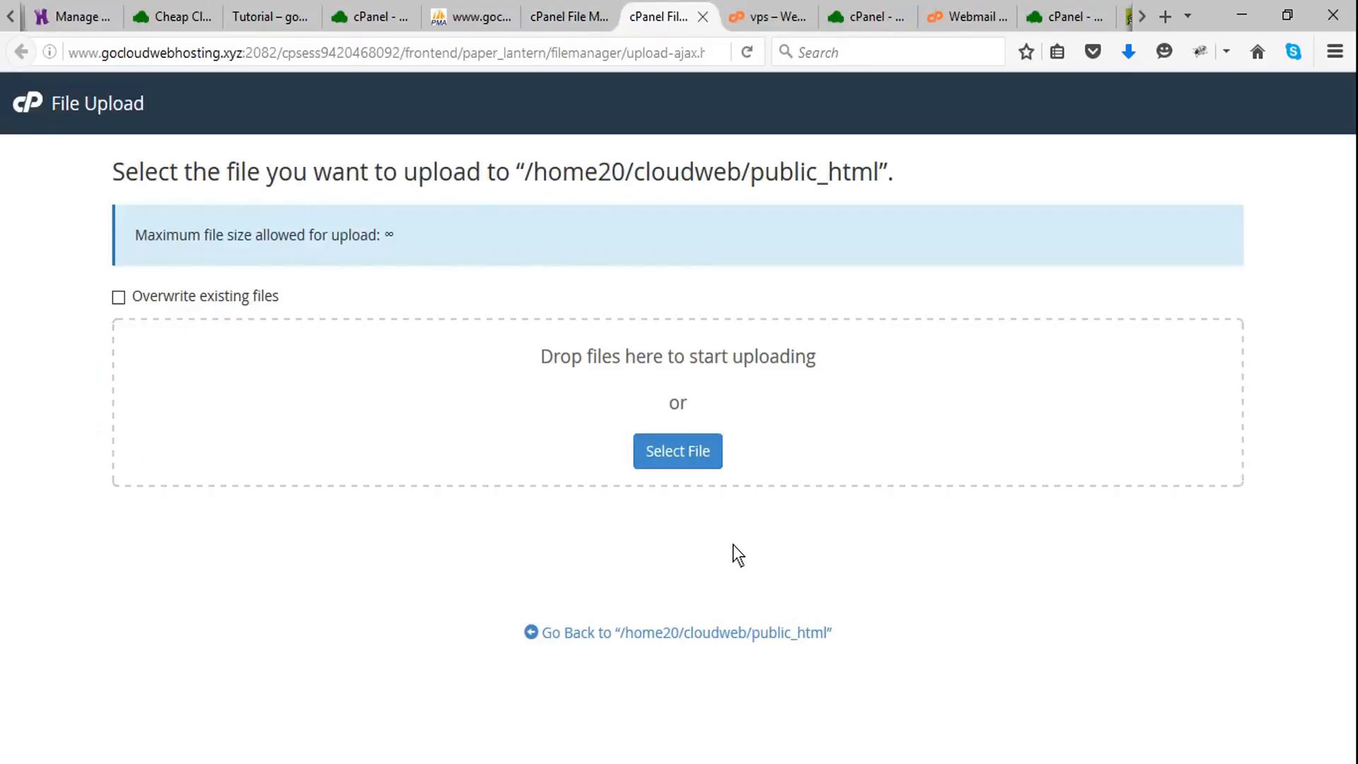
- Upload the wp-admin ZIP archive from the wordpresstutorial downloads folder to public_html and minimise the folder window
key("alt+Tab")
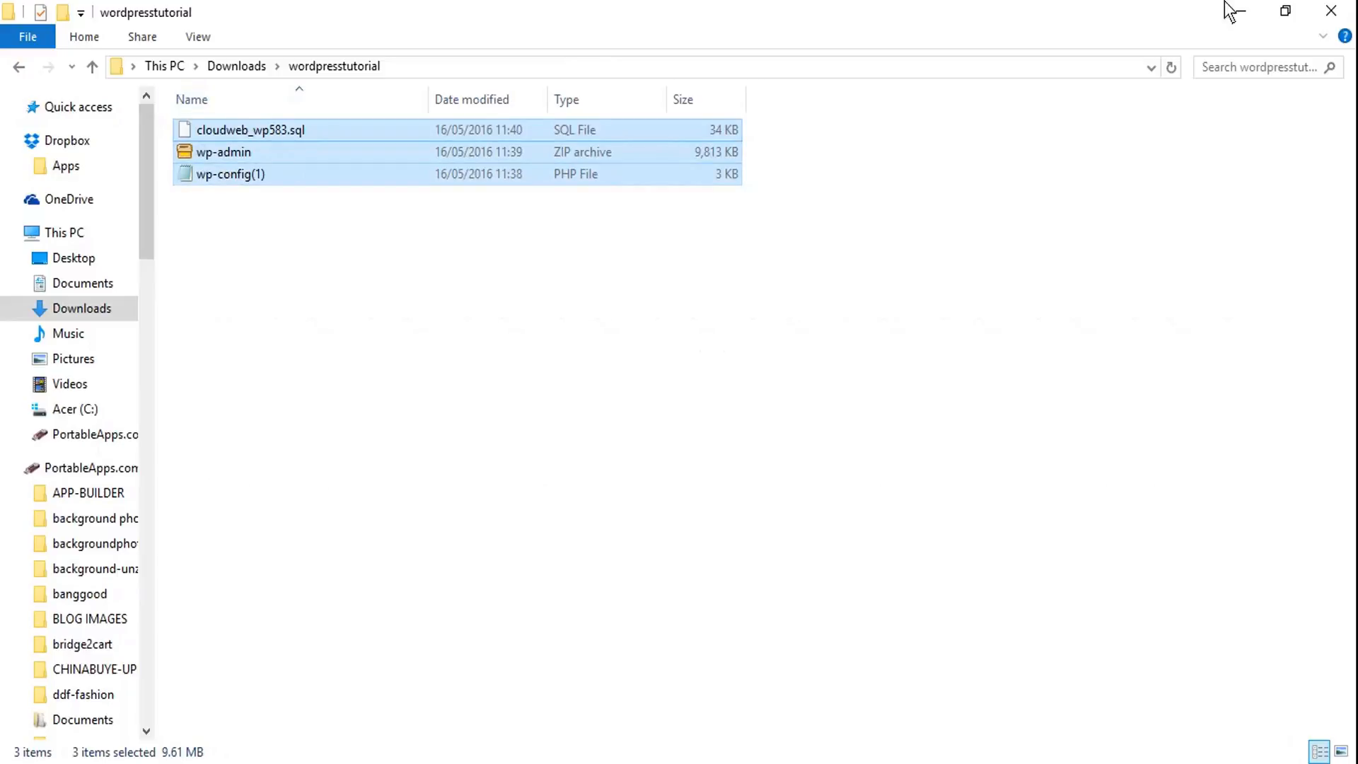
left_click(1295, 10)
left_click(828, 234)
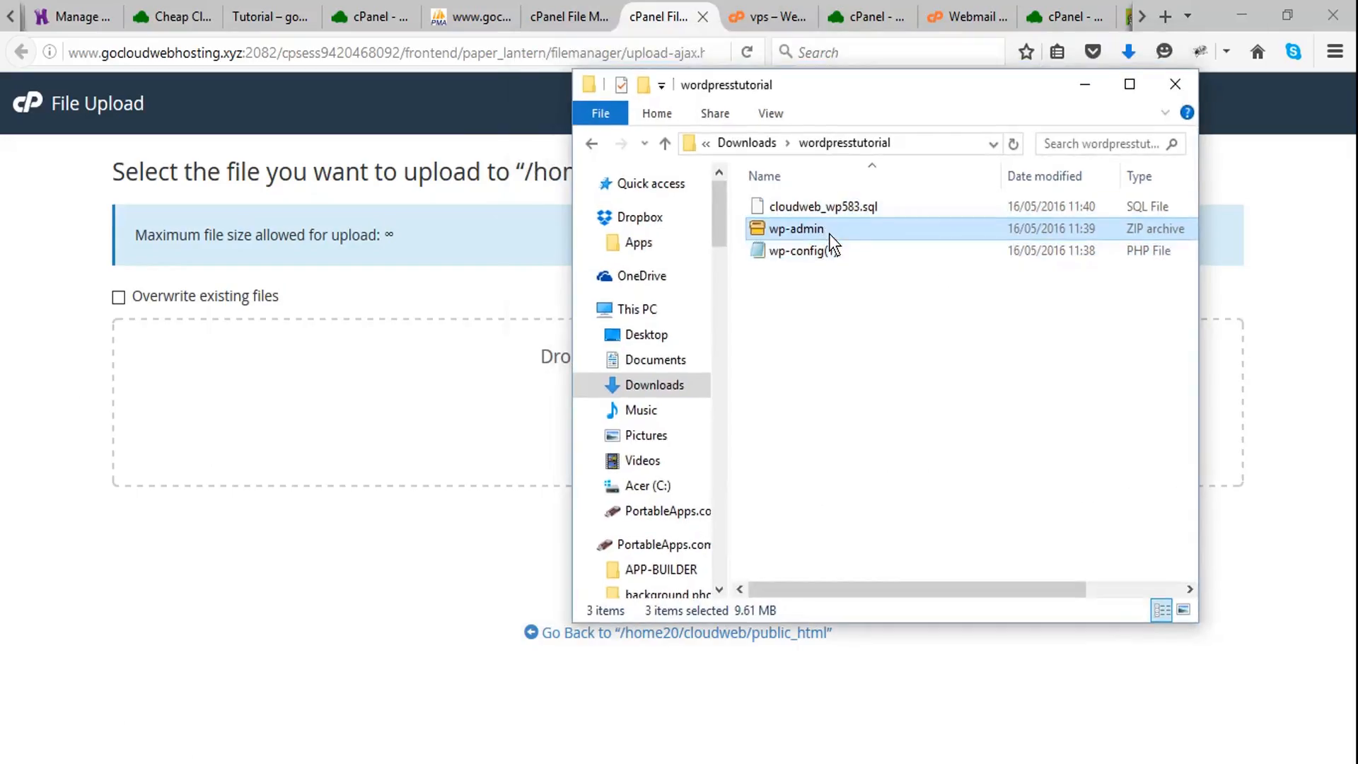
left_click_drag(847, 229, 314, 435)
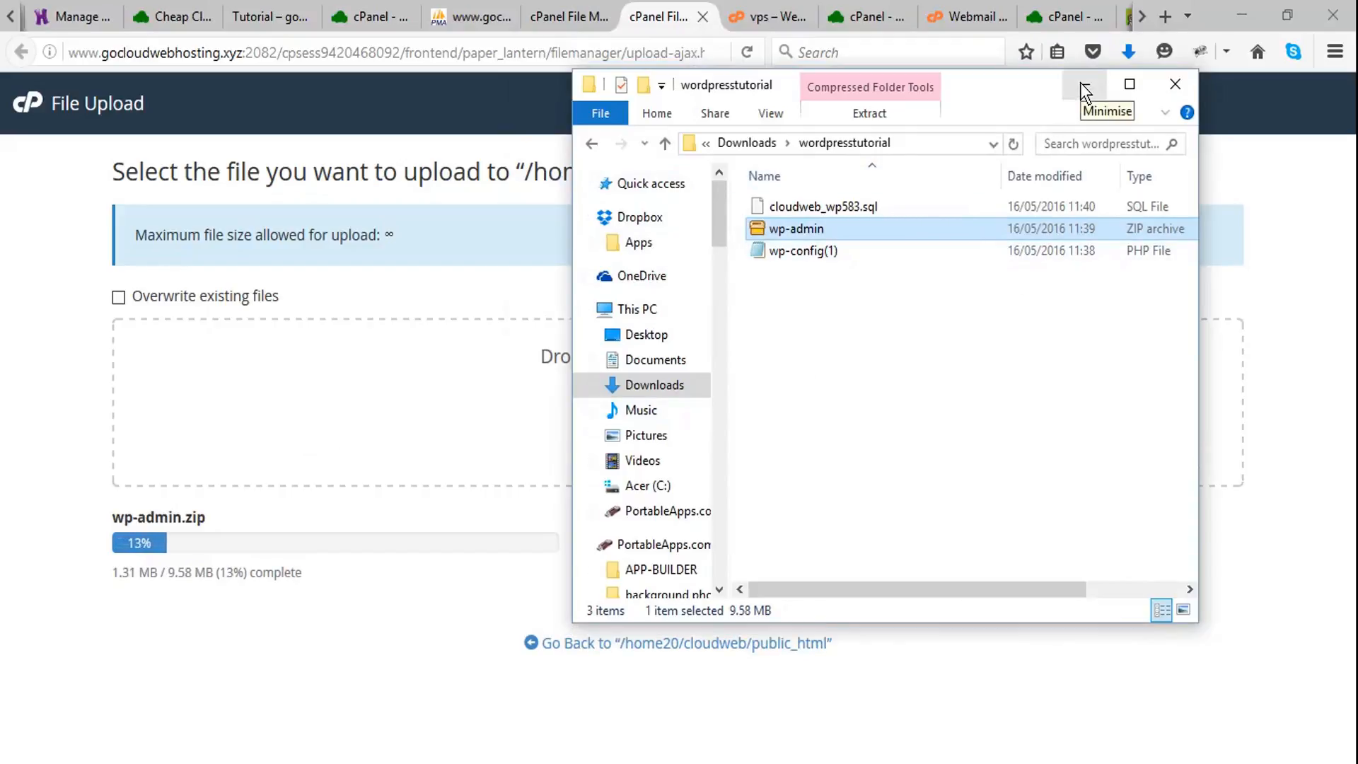
left_click(1080, 83)
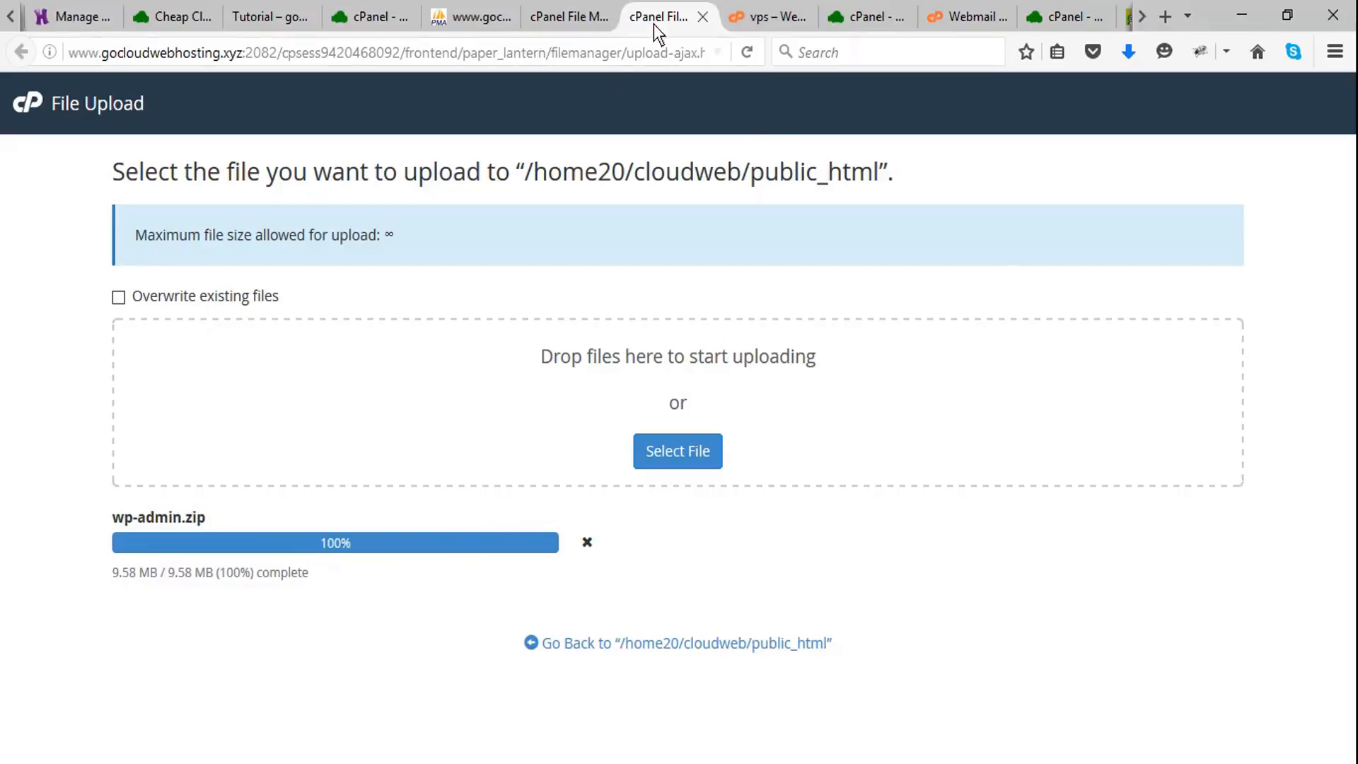
- Close the finished upload page, reload the public_html listing in File Manager and extract wp-admin.zip into /public_html
left_click(574, 16)
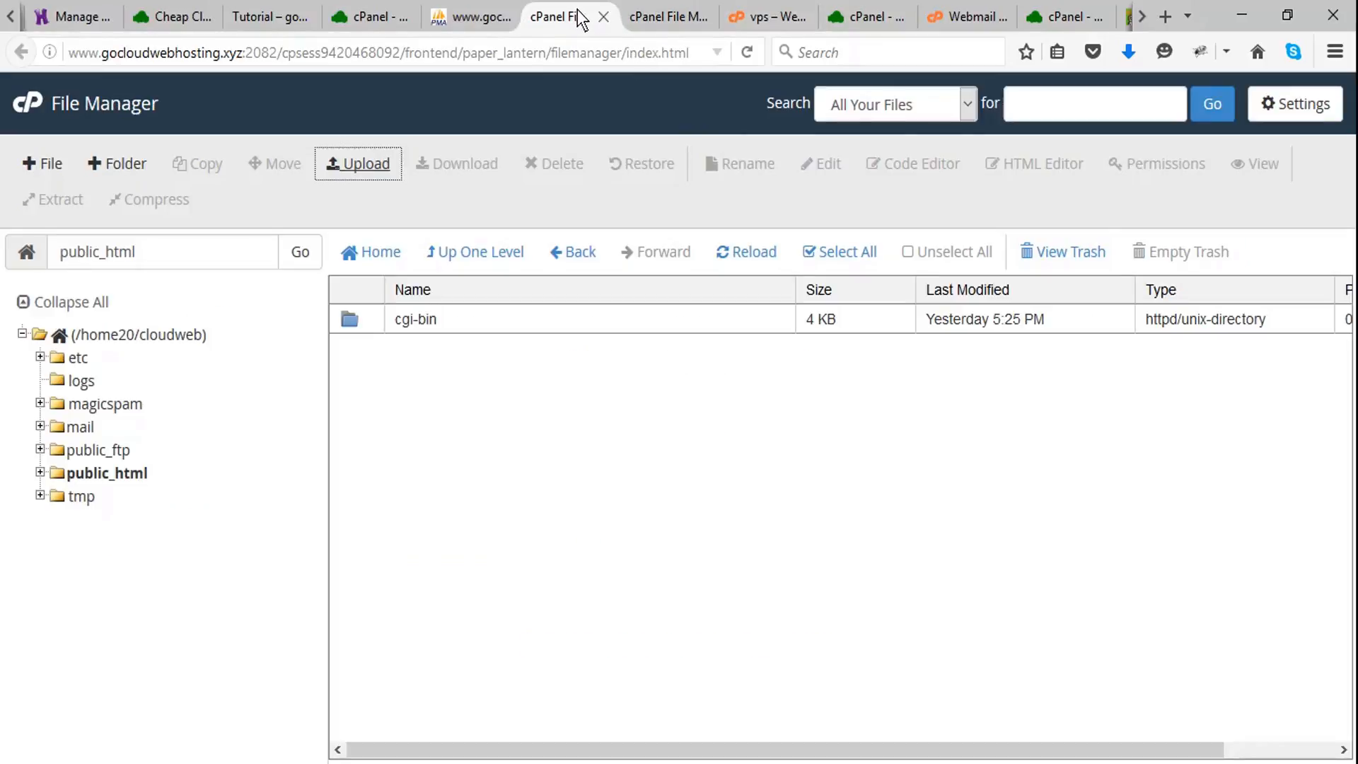
left_click(747, 52)
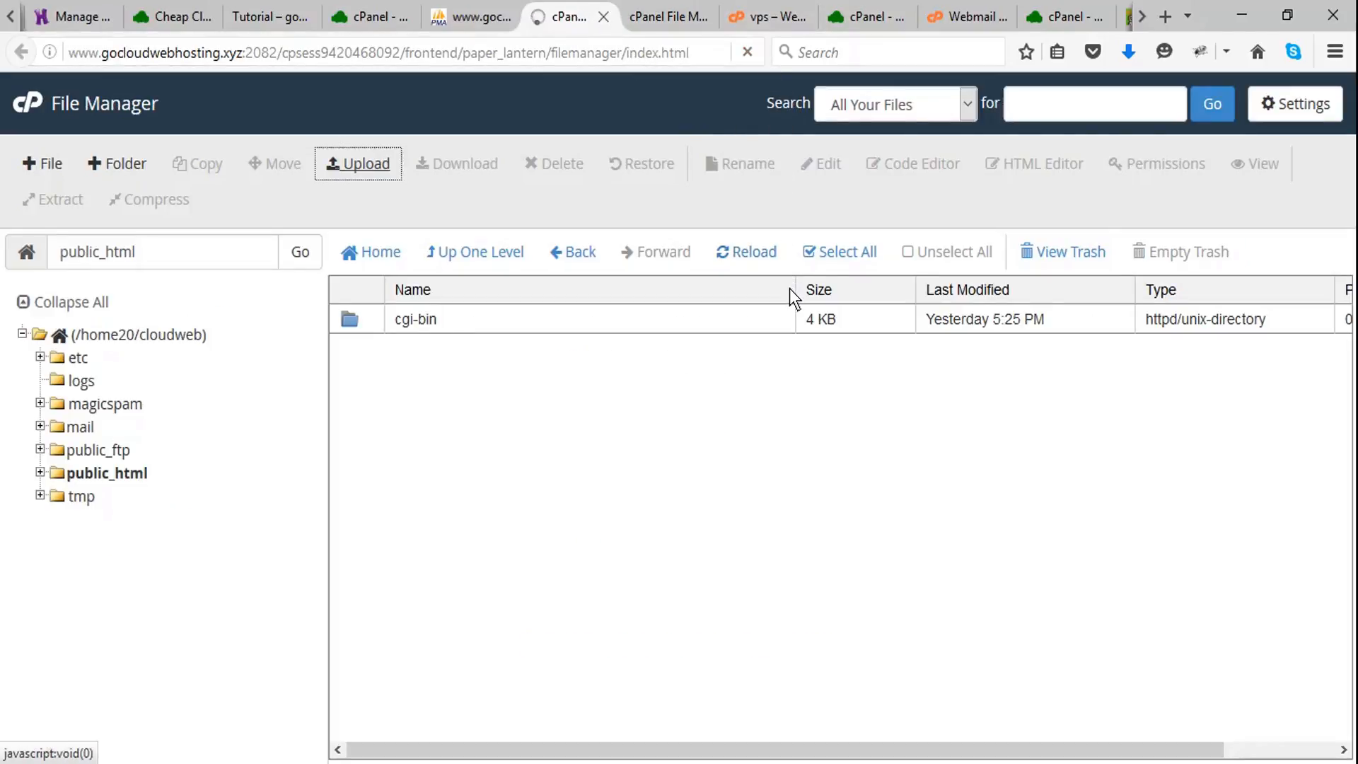
middle_click(588, 19)
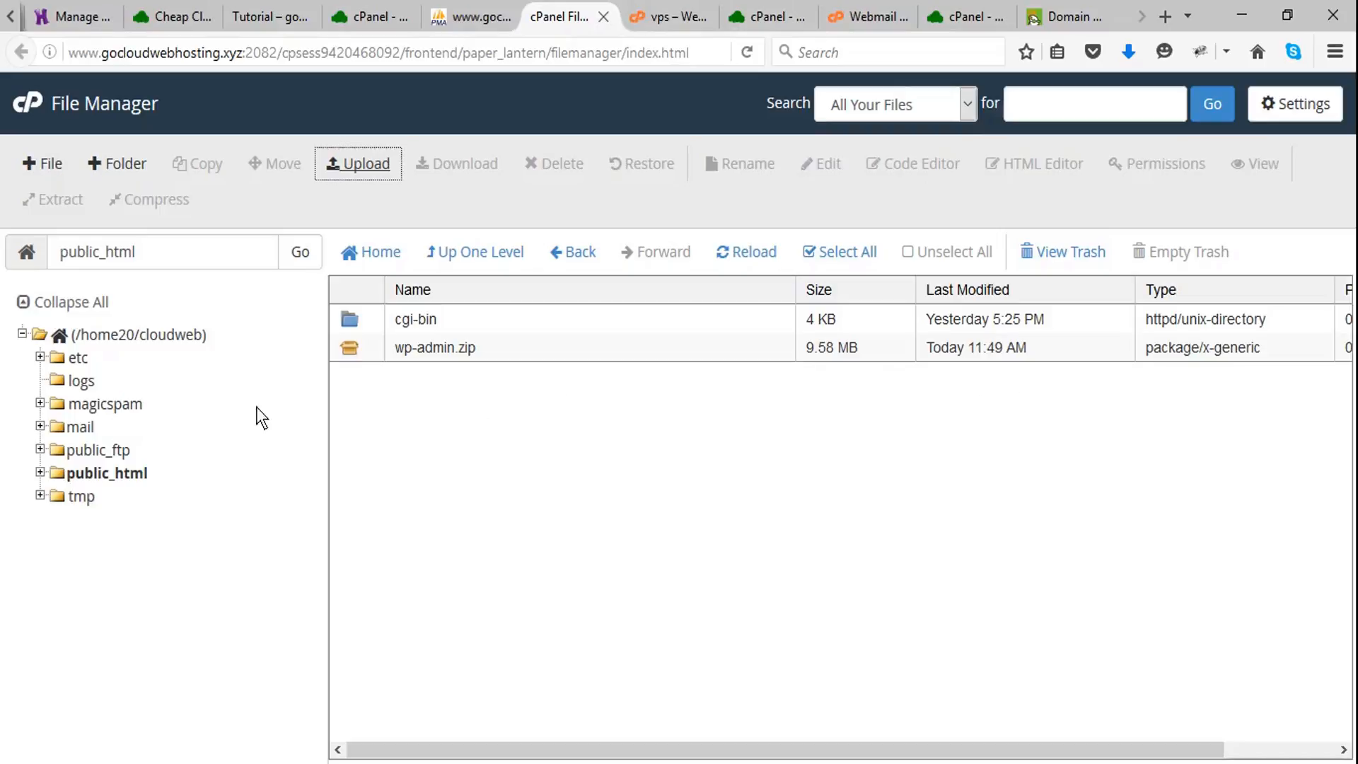
left_click(342, 348)
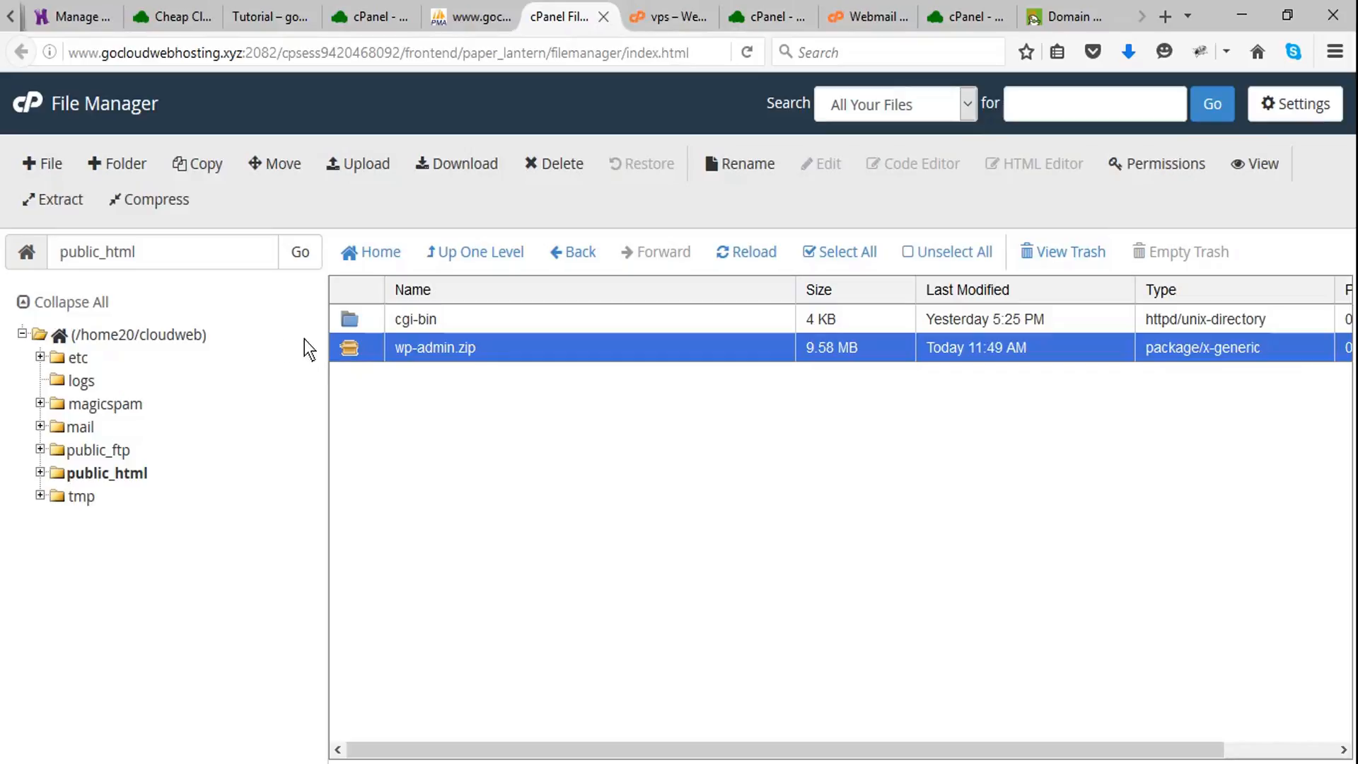
left_click(53, 198)
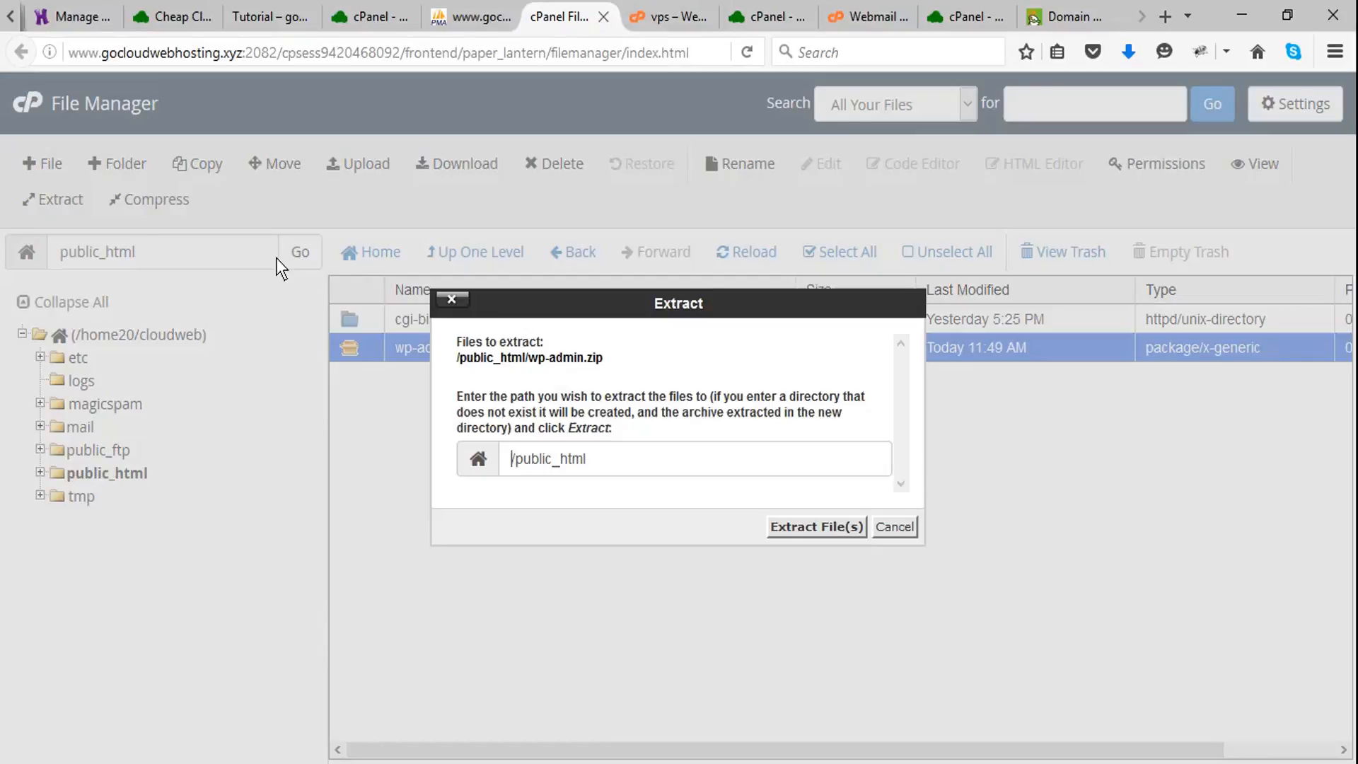
left_click(806, 526)
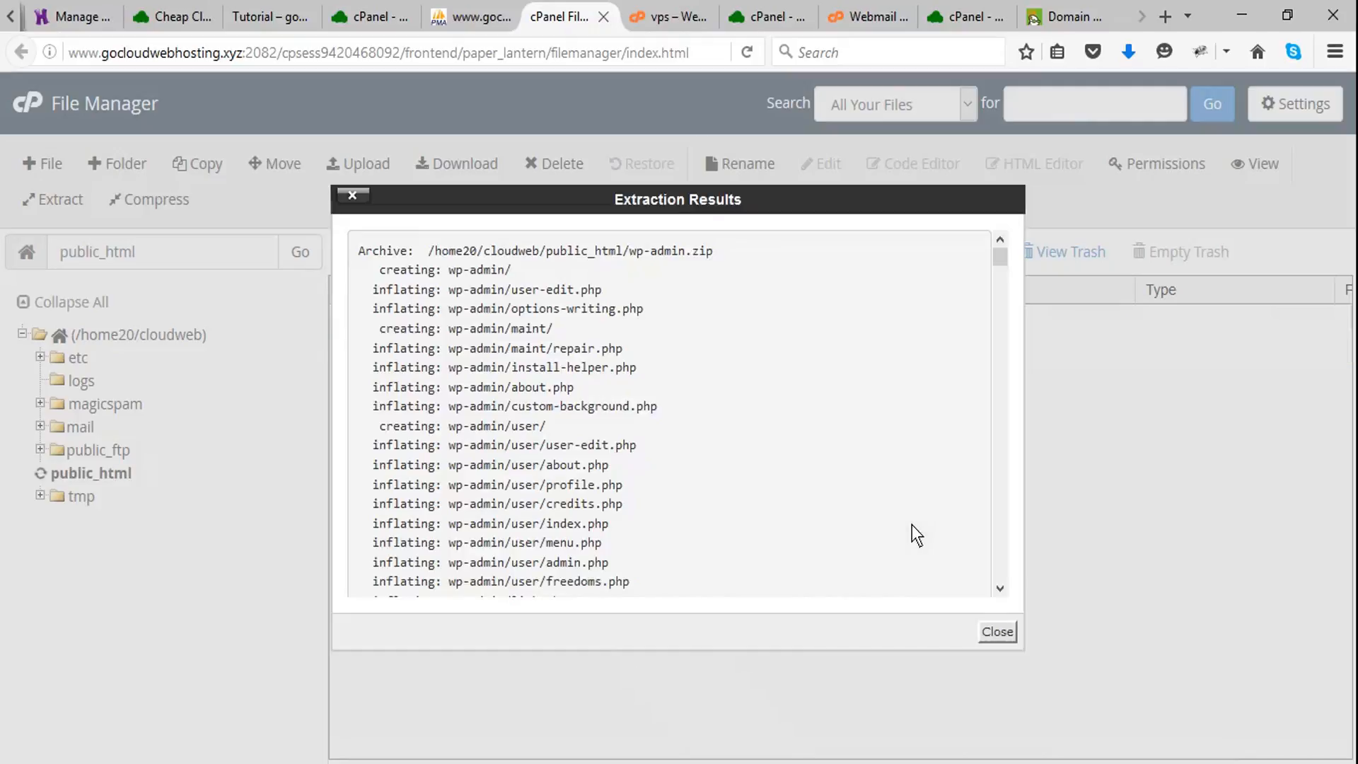
left_click(997, 631)
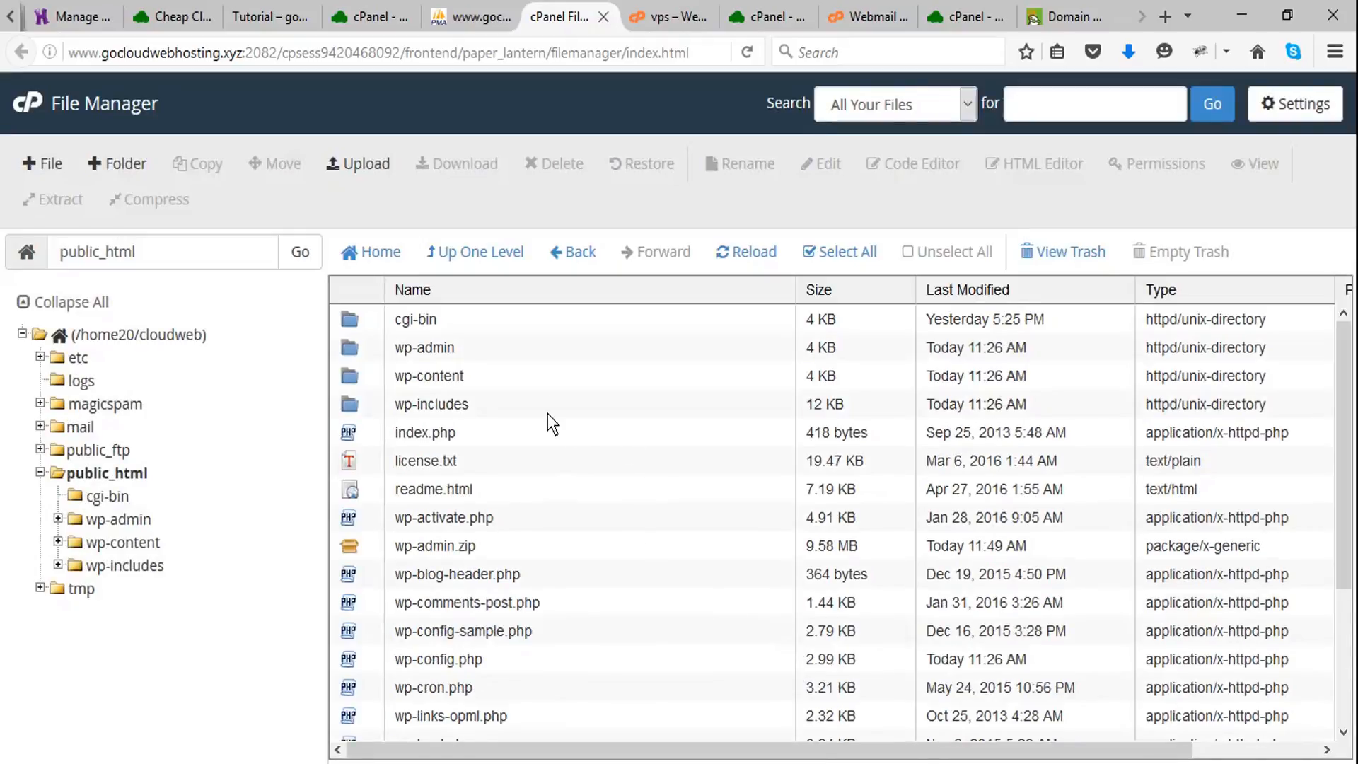
- Check the extracted WordPress files in public_html and delete the wp-admin.zip archive
scroll(562, 369, "down", 5)
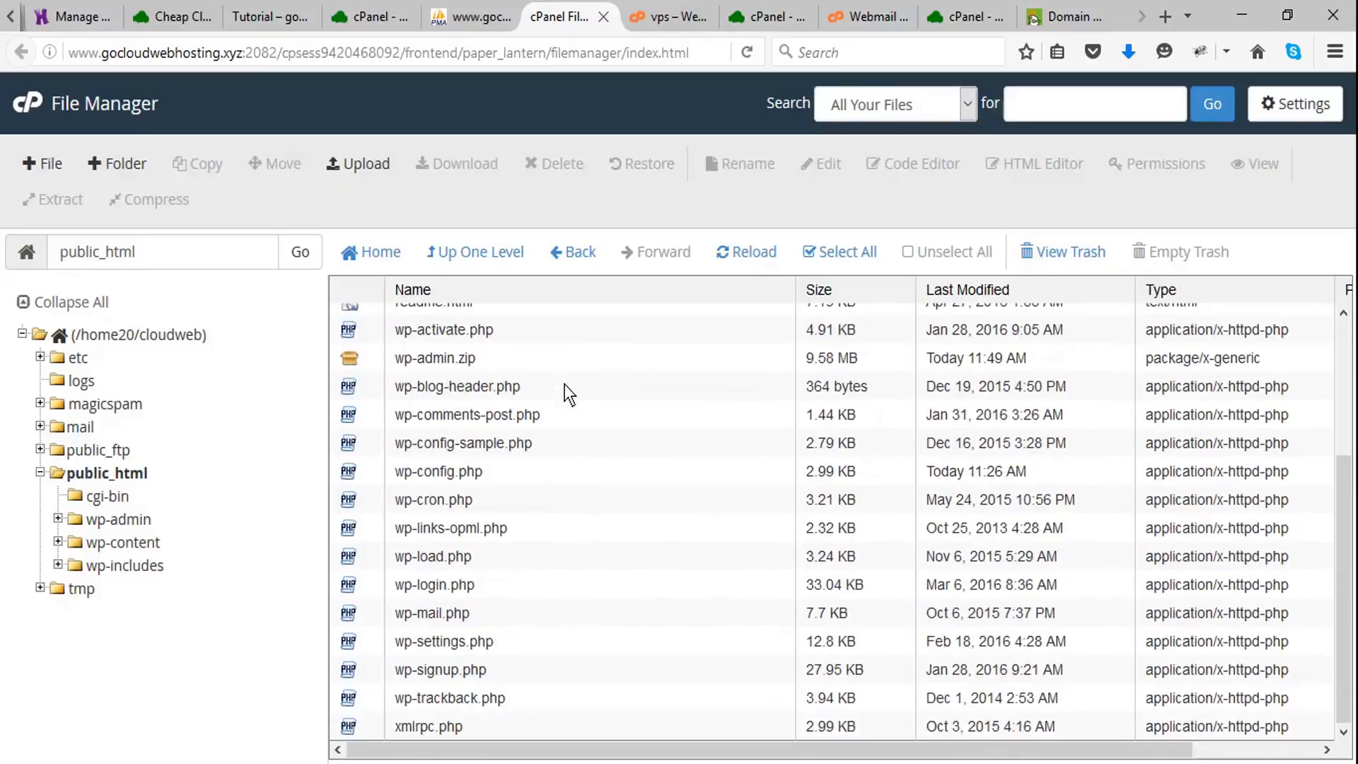
scroll(566, 408, "up", 5)
left_click(452, 546)
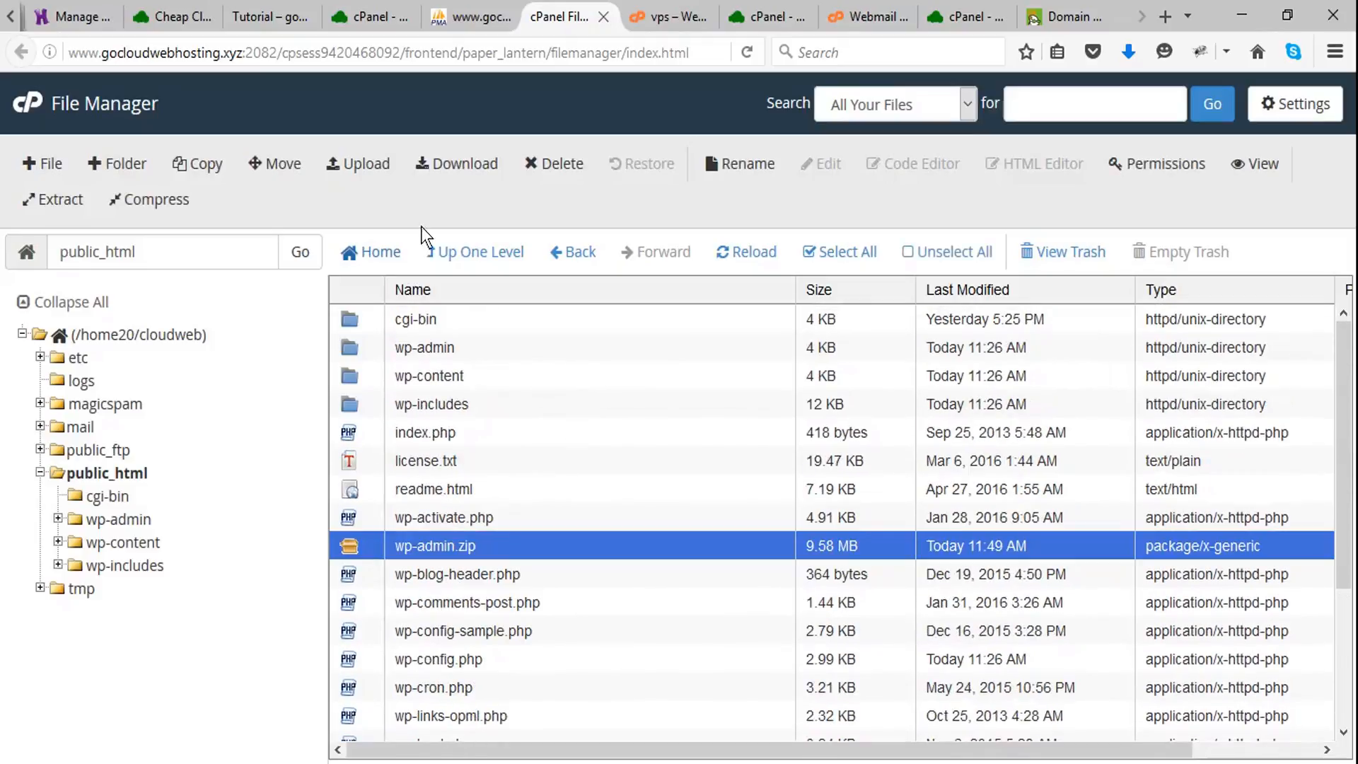
left_click(563, 164)
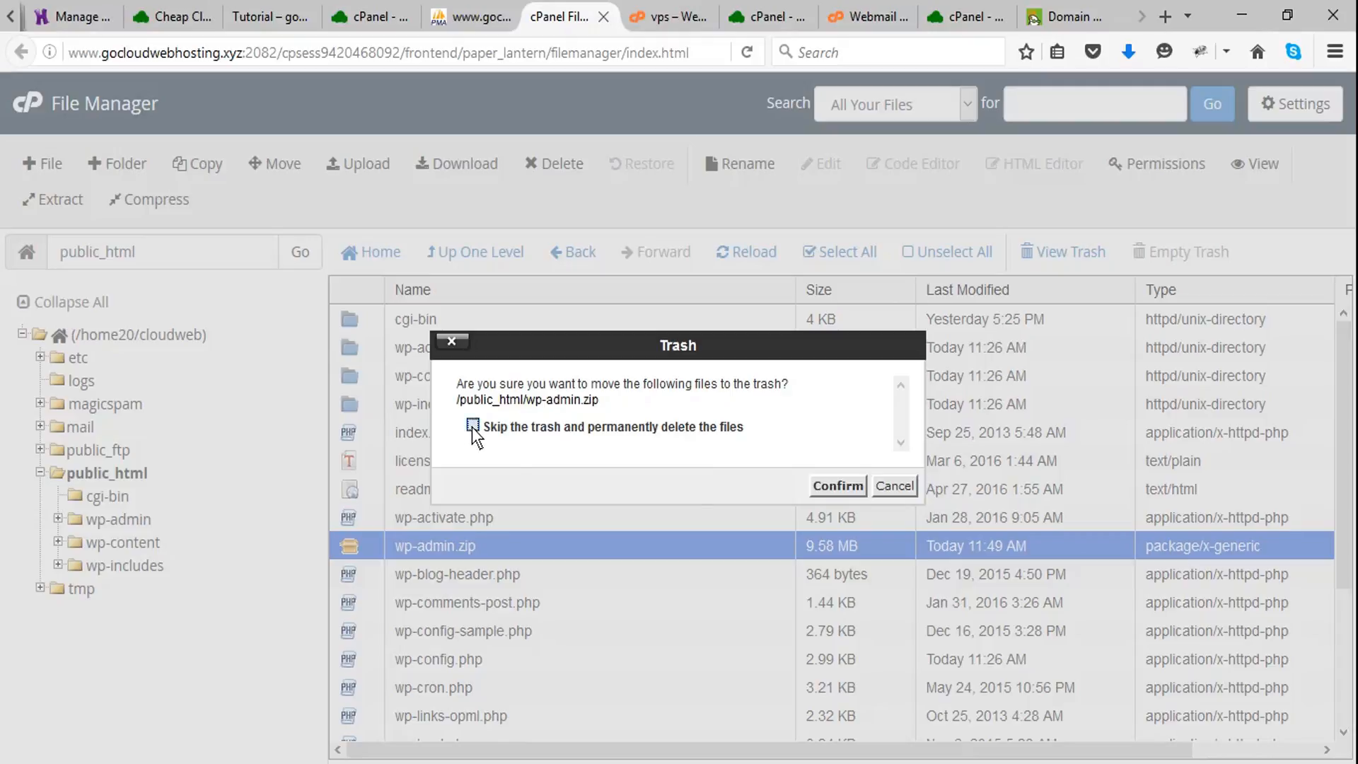
left_click(836, 485)
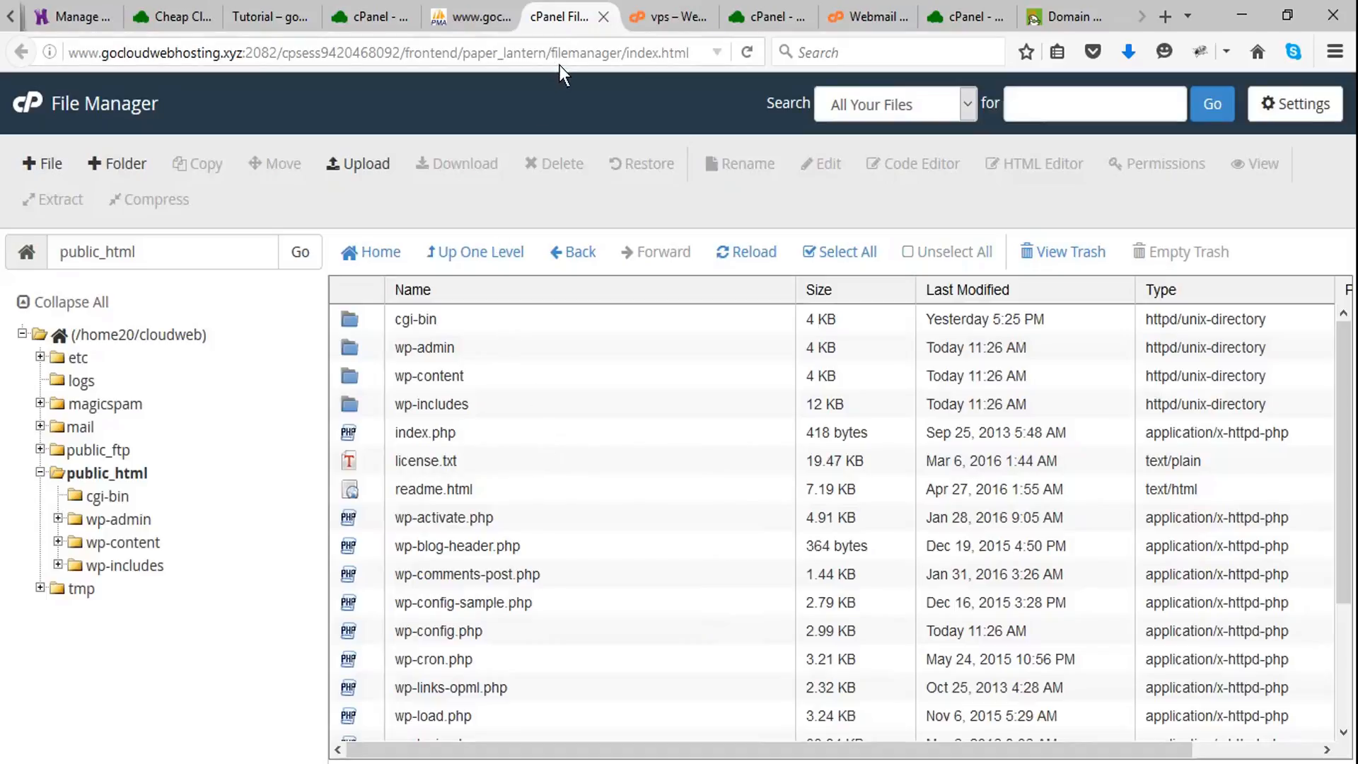
- Return to the cPanel main page and open MySQL Databases at the form for creating a new database
left_click(377, 18)
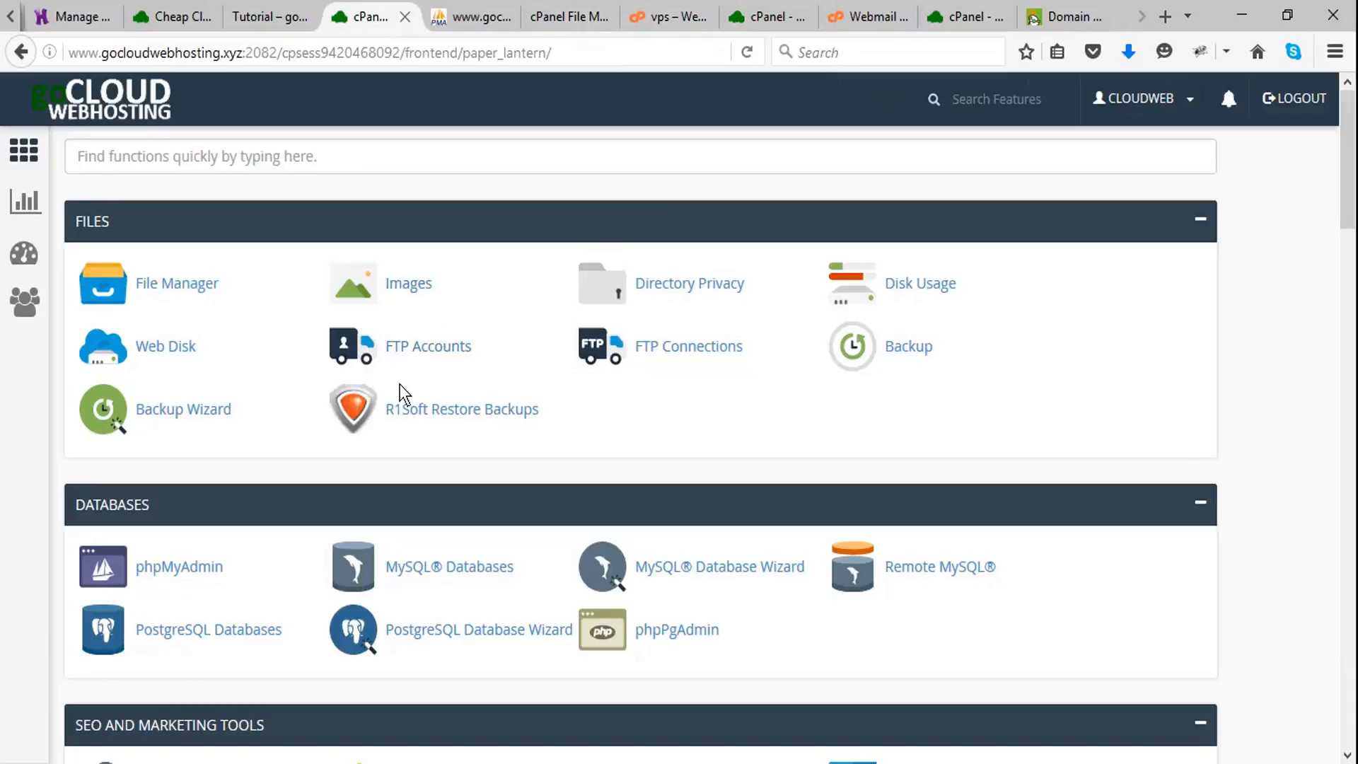
scroll(410, 389, "down", 2)
scroll(499, 325, "down", 2)
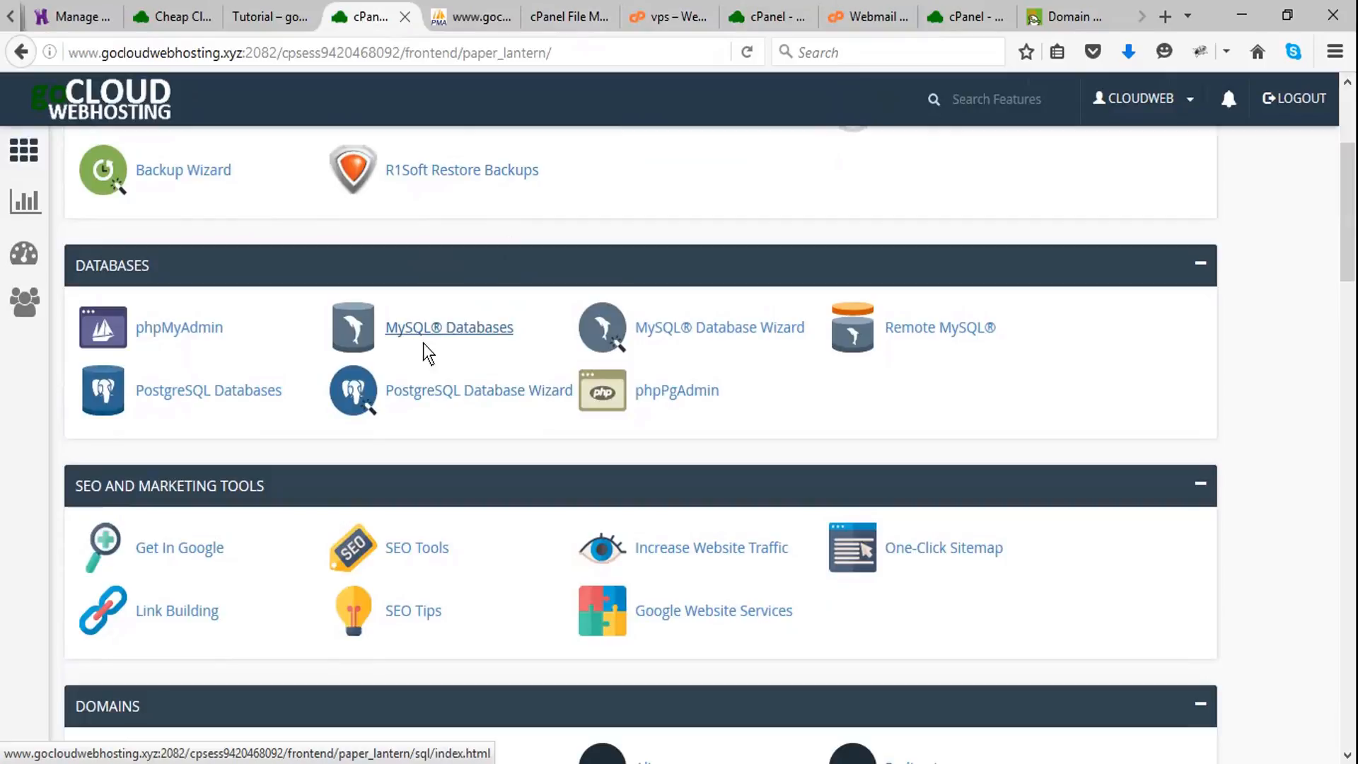
left_click(466, 334)
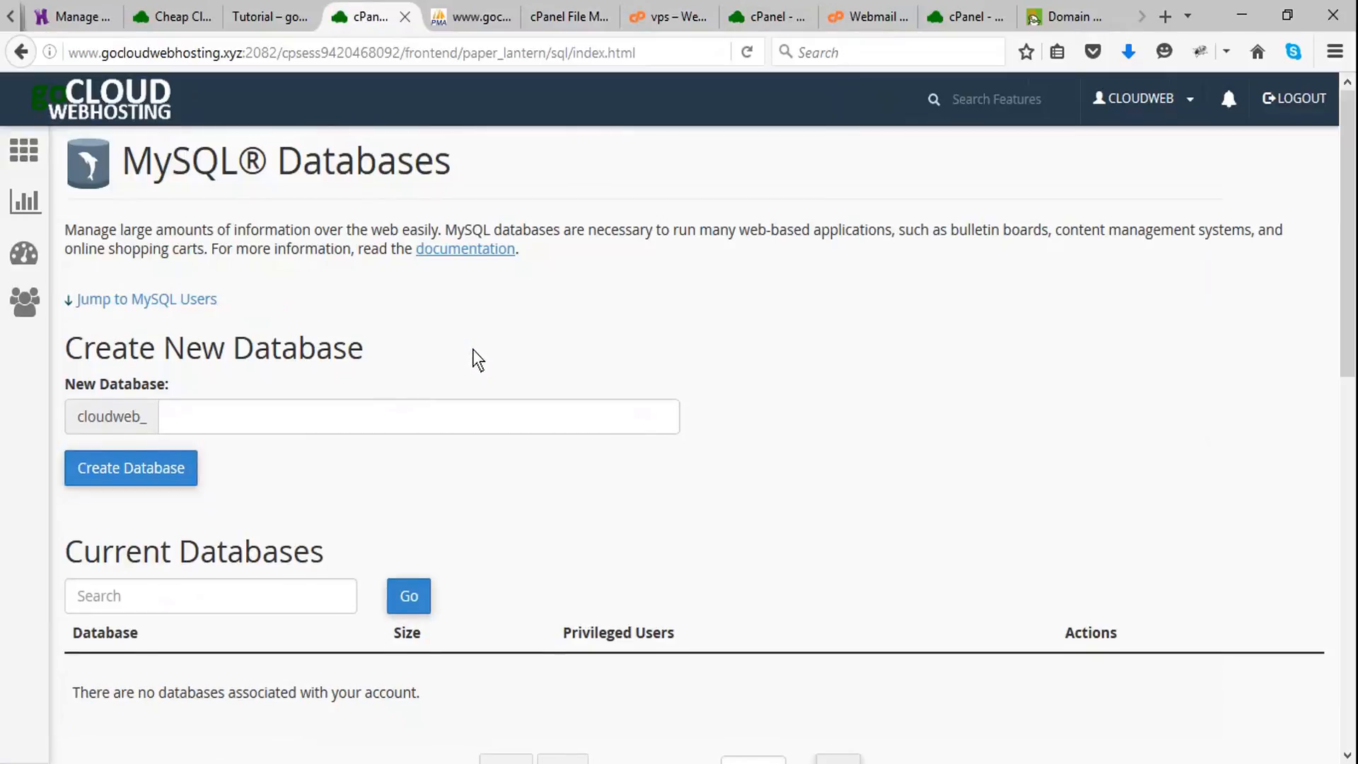
scroll(474, 359, "down", 2)
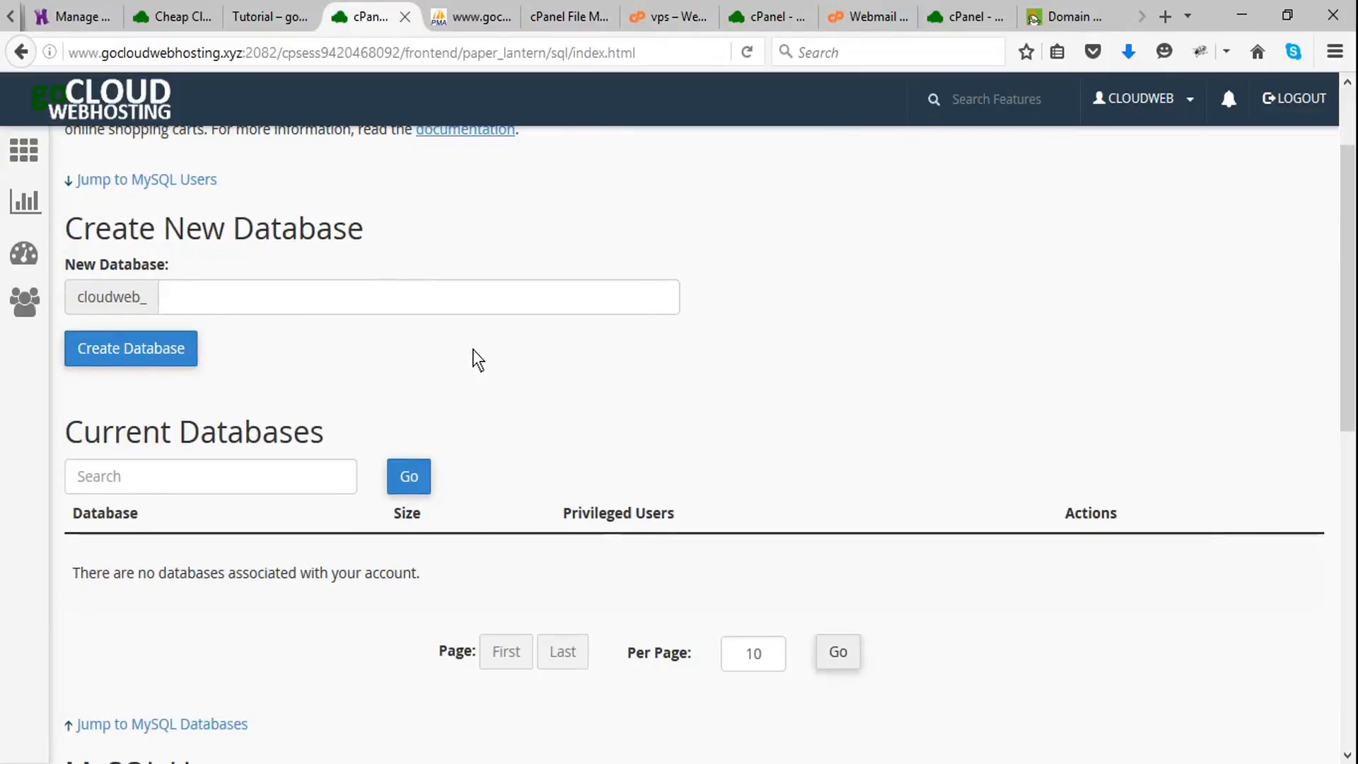
scroll(472, 358, "up", 2)
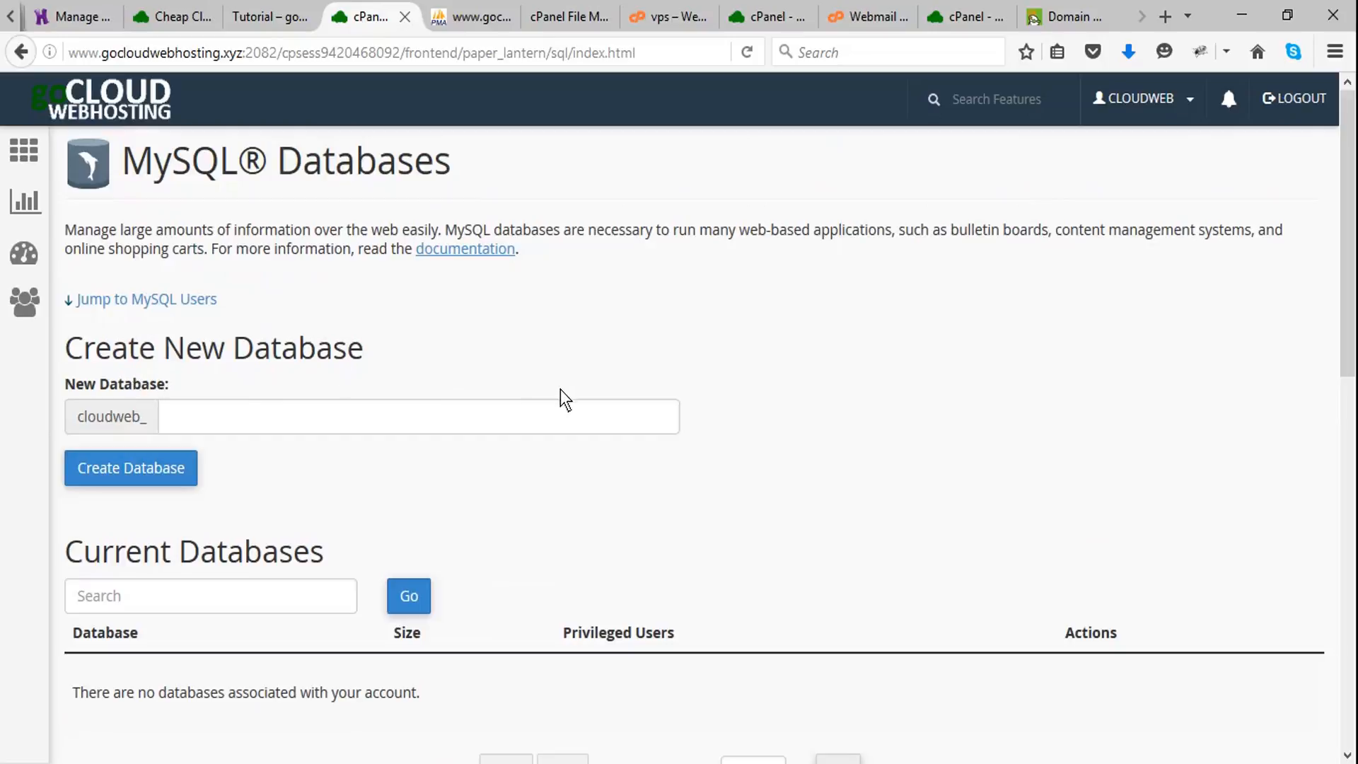
- Create the database cloudweb_wp583, copying the suffix wp583 from the SQL backup's file name, and return to the database overview
key("alt+Tab")
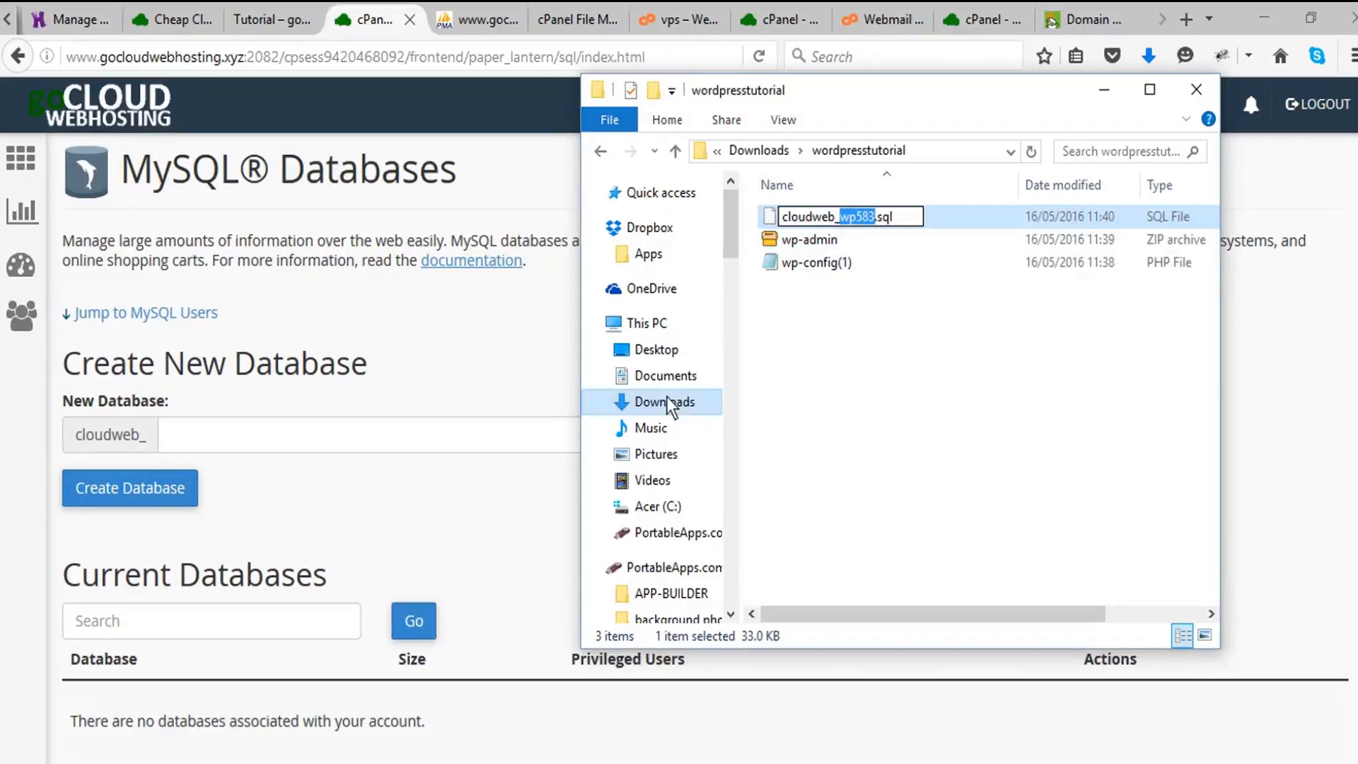
left_click(358, 444)
type("wp583")
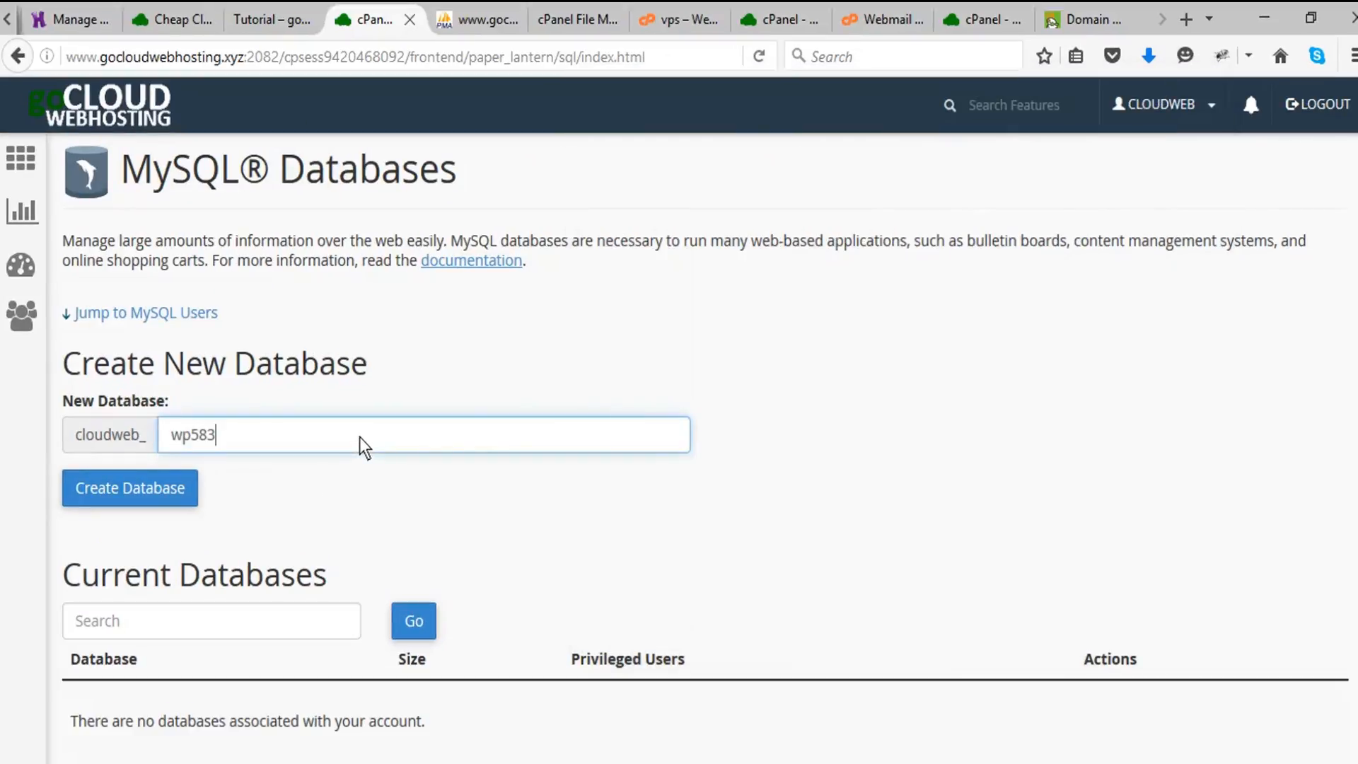
left_click(156, 493)
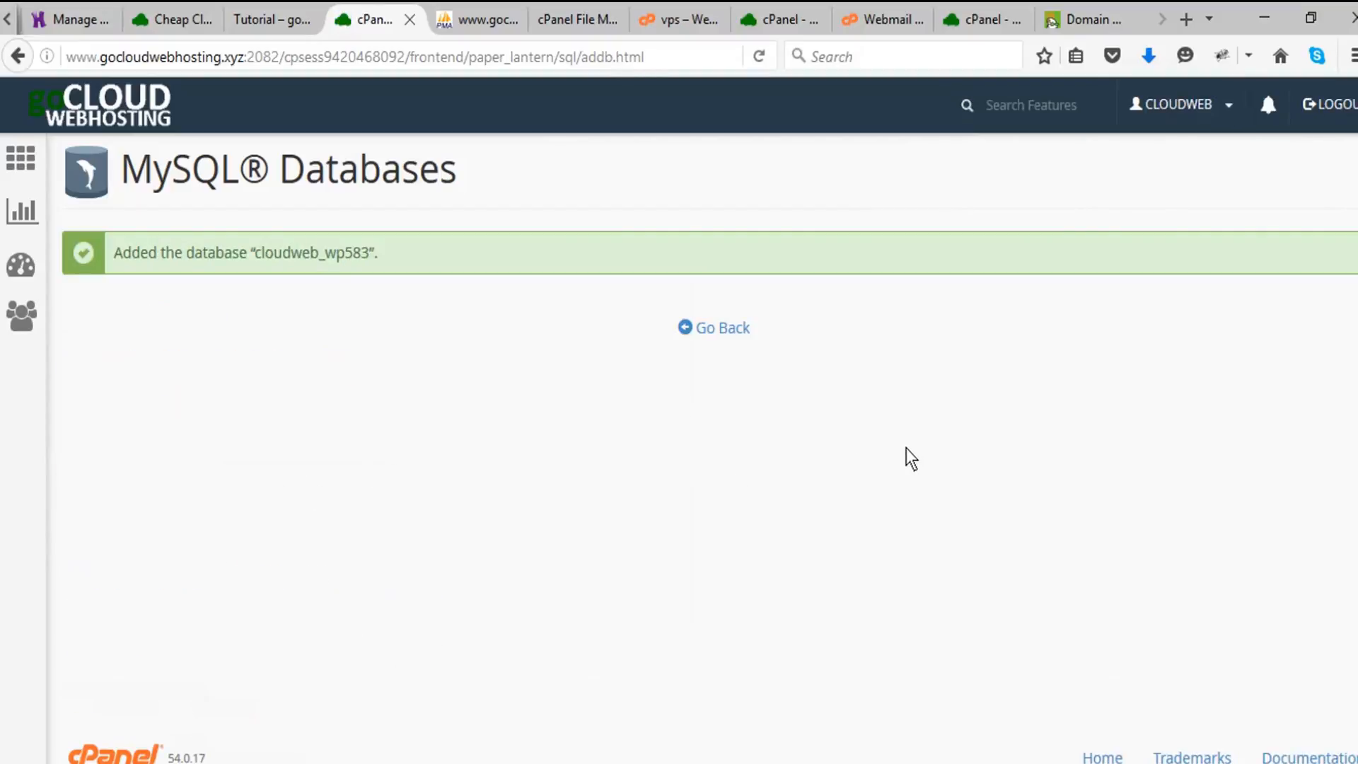
left_click(720, 329)
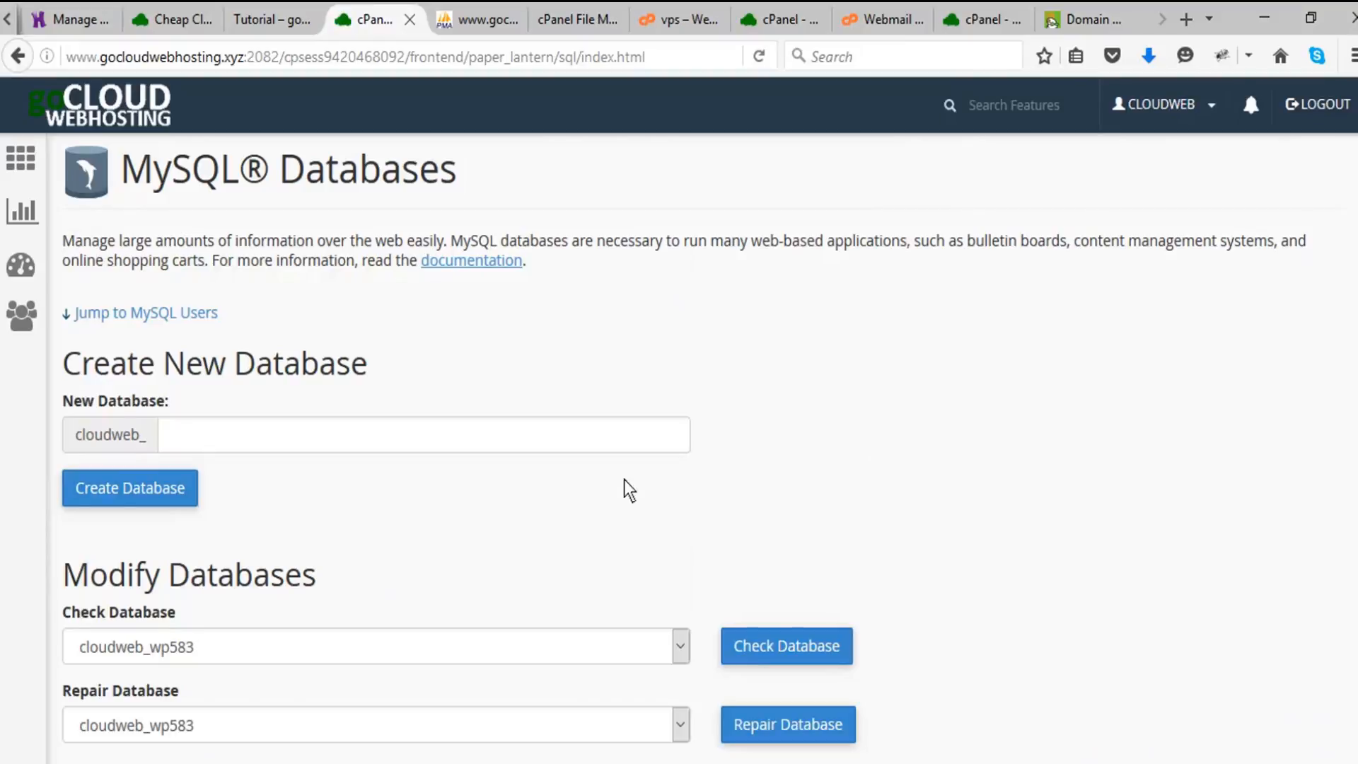
scroll(964, 449, "down", 7)
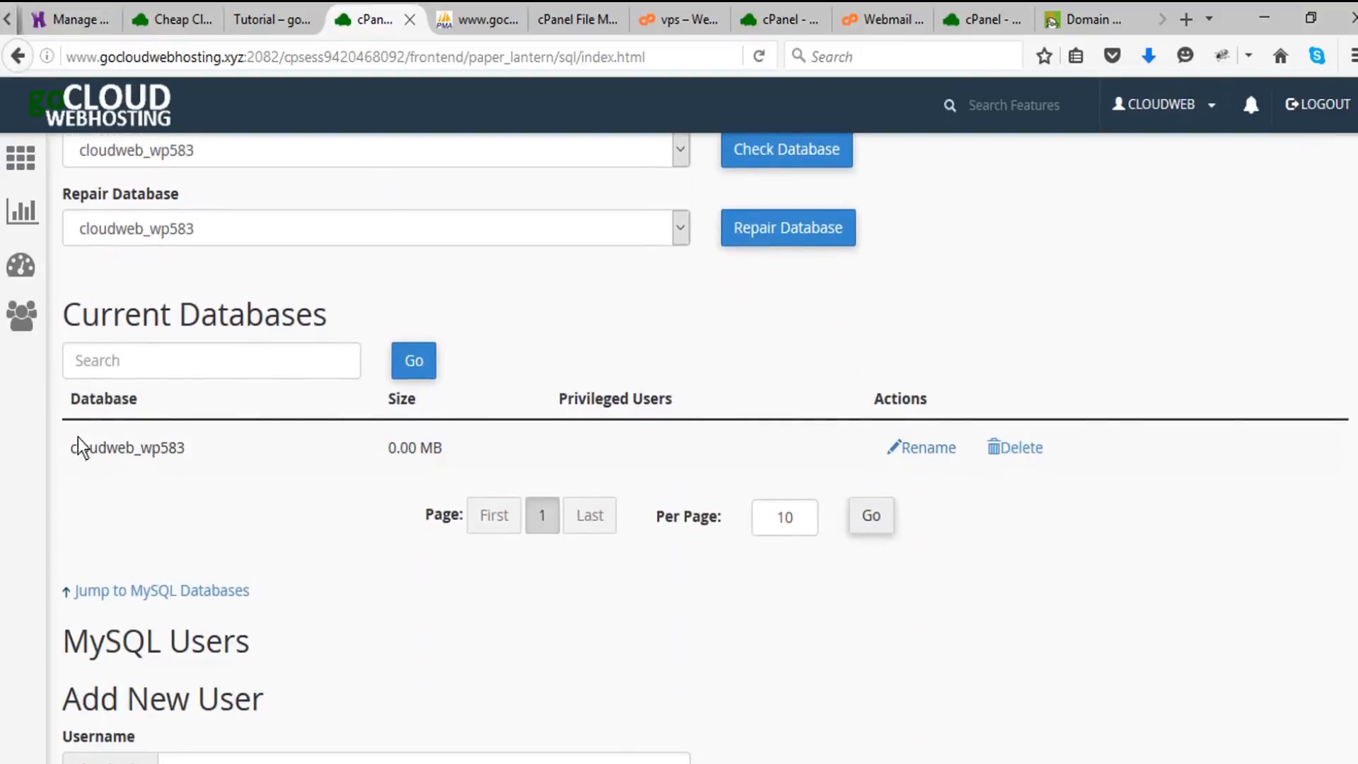
scroll(985, 357, "up", 7)
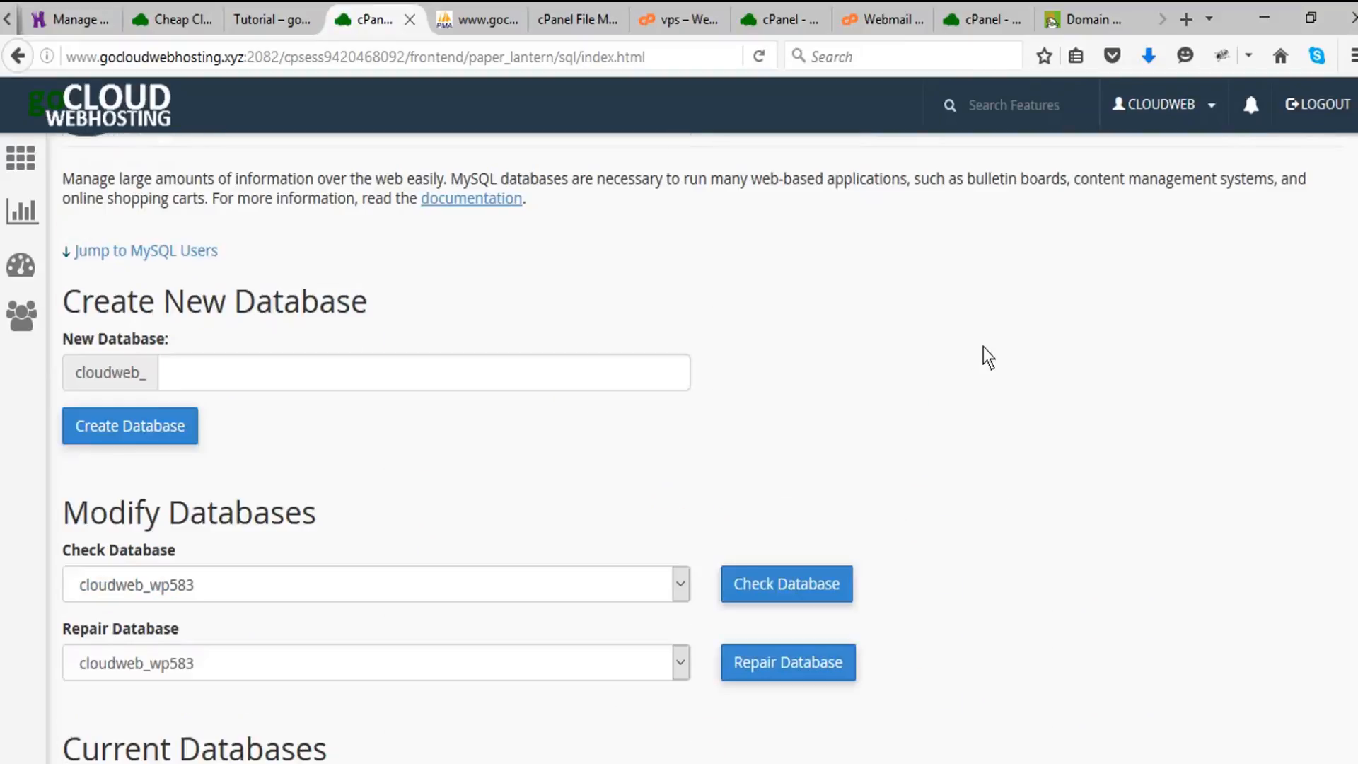
- Go back to the cPanel home page, open phpMyAdmin and select the cloudweb_wp583 database
left_click(11, 164)
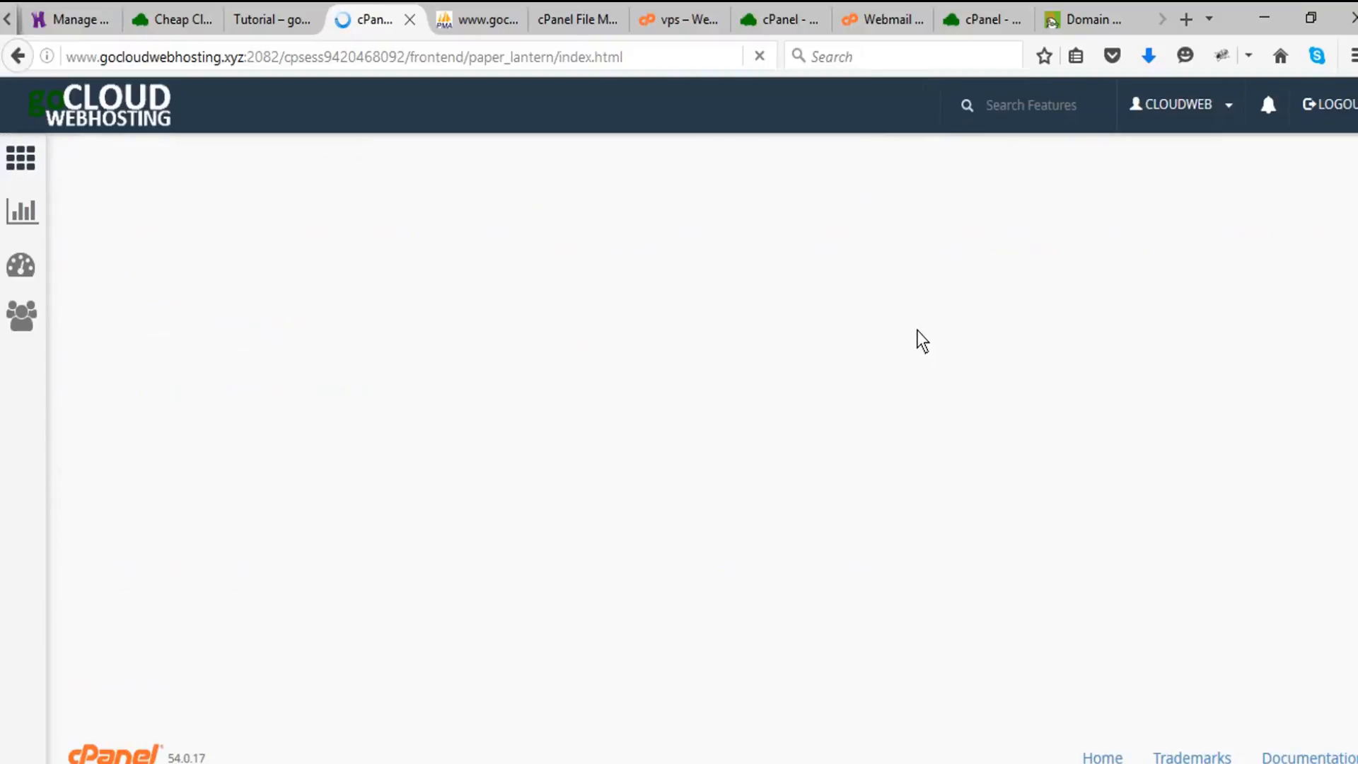
scroll(405, 505, "down", 2)
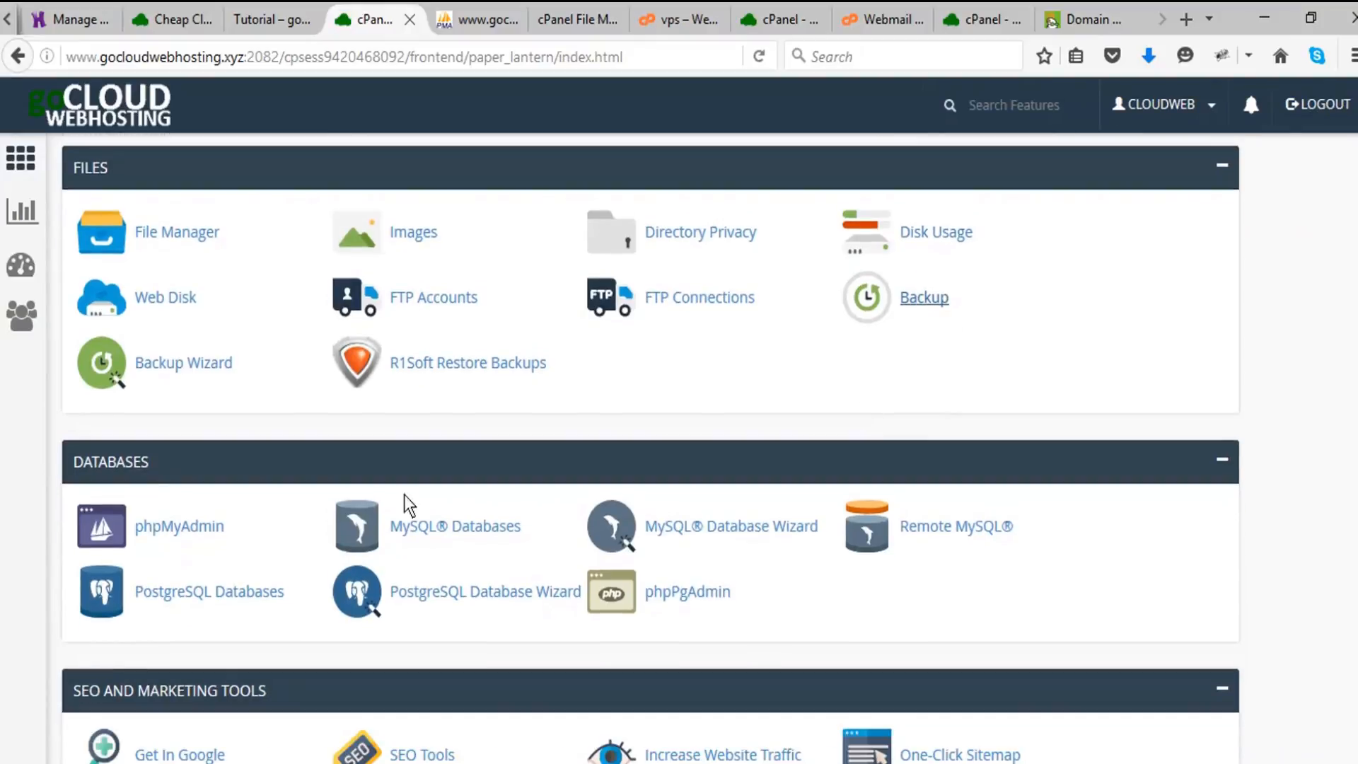
scroll(18, 601, "down", 2)
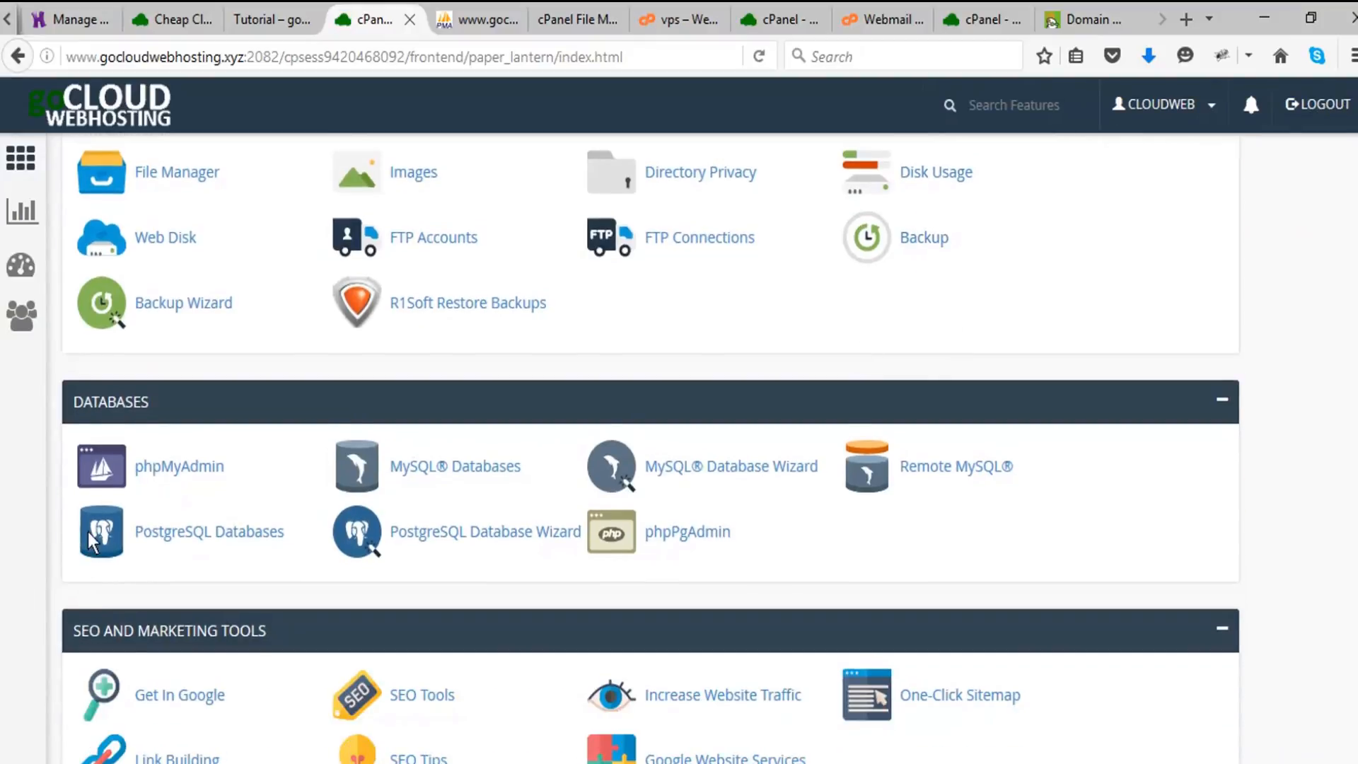
left_click(174, 470)
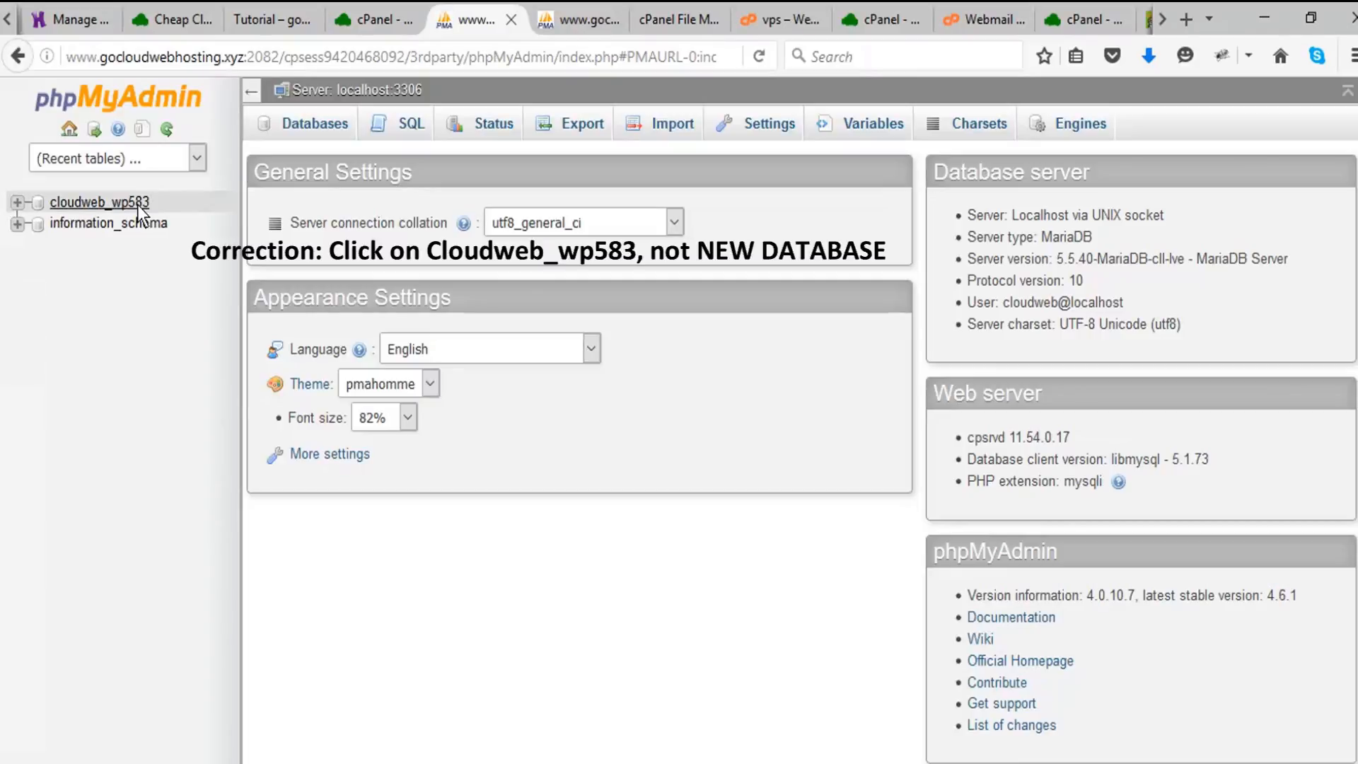
left_click(115, 204)
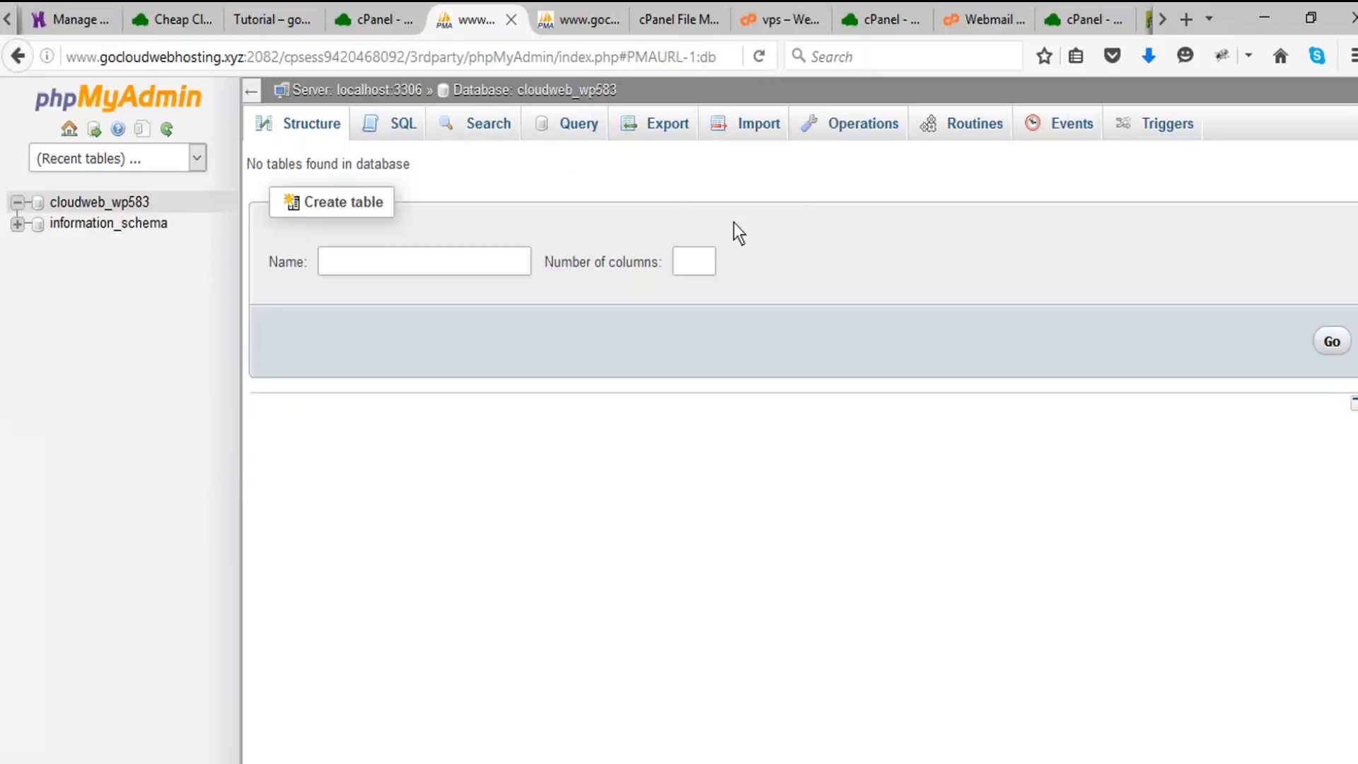
- Import the cloudweb_wp583.sql backup from the wordpresstutorial folder into the cloudweb_wp583 database in SQL format
left_click(755, 128)
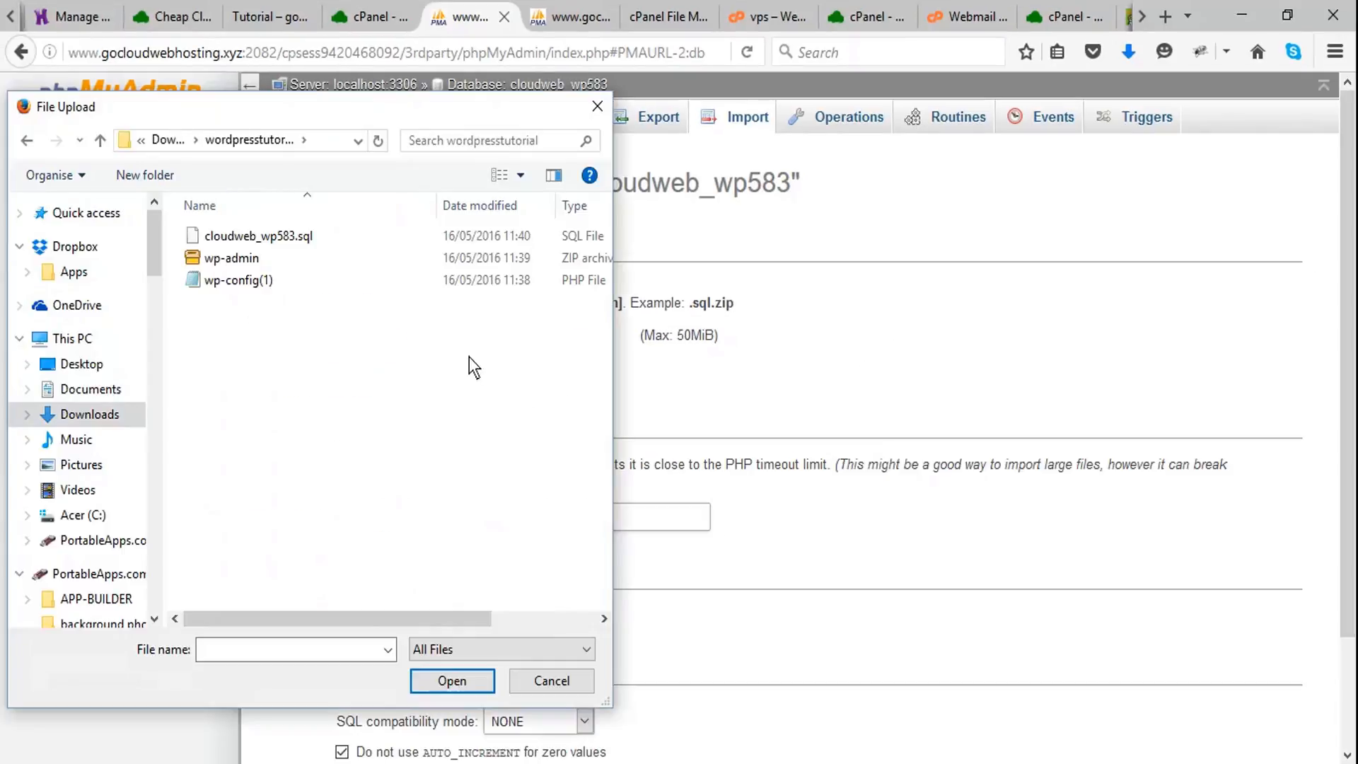
left_click(280, 235)
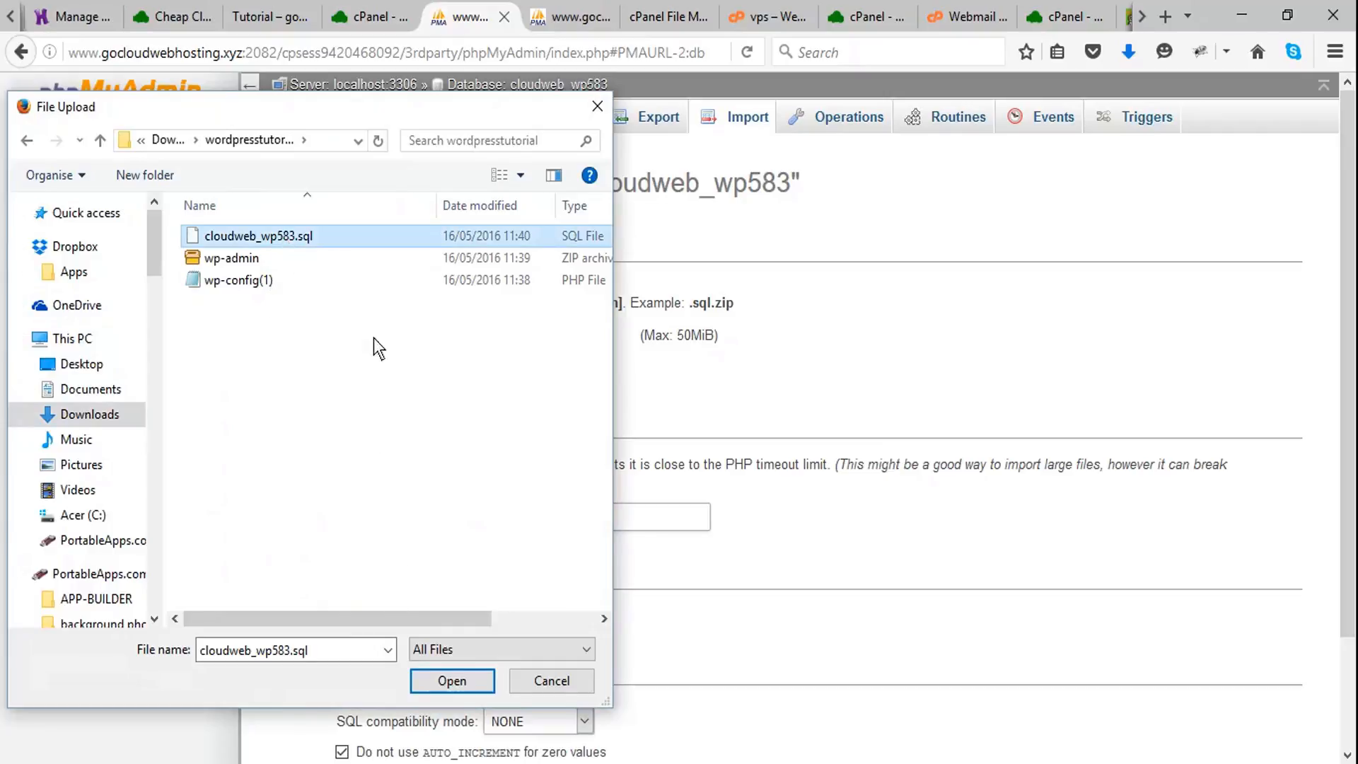
left_click(453, 682)
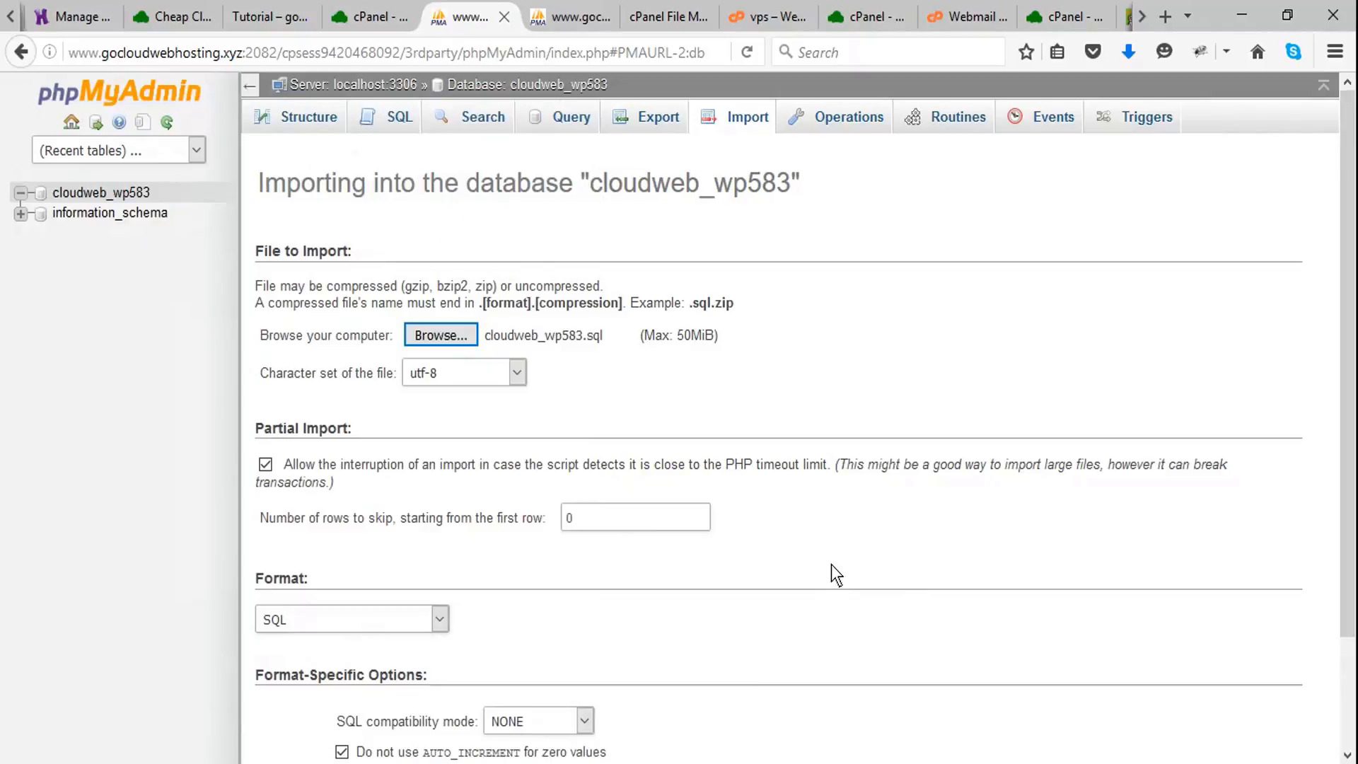
scroll(830, 564, "down", 3)
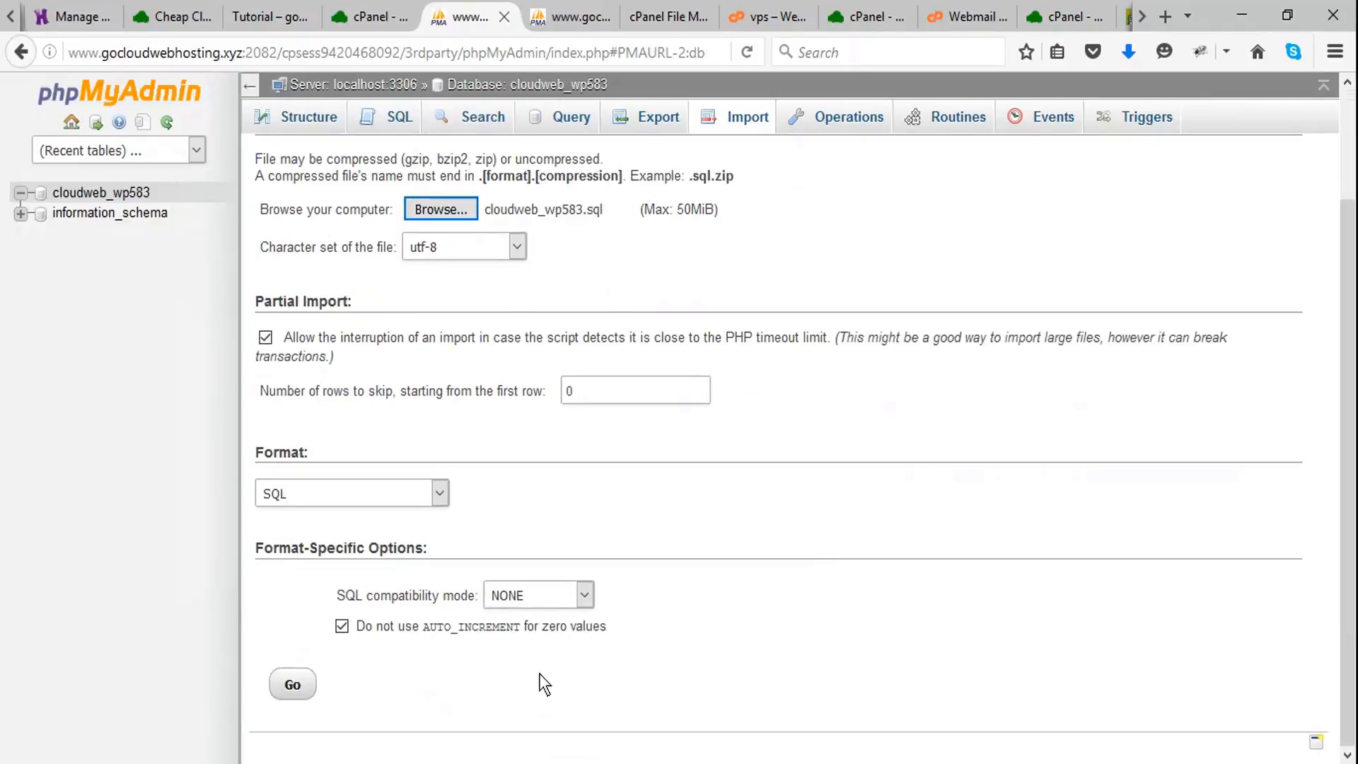
left_click(292, 684)
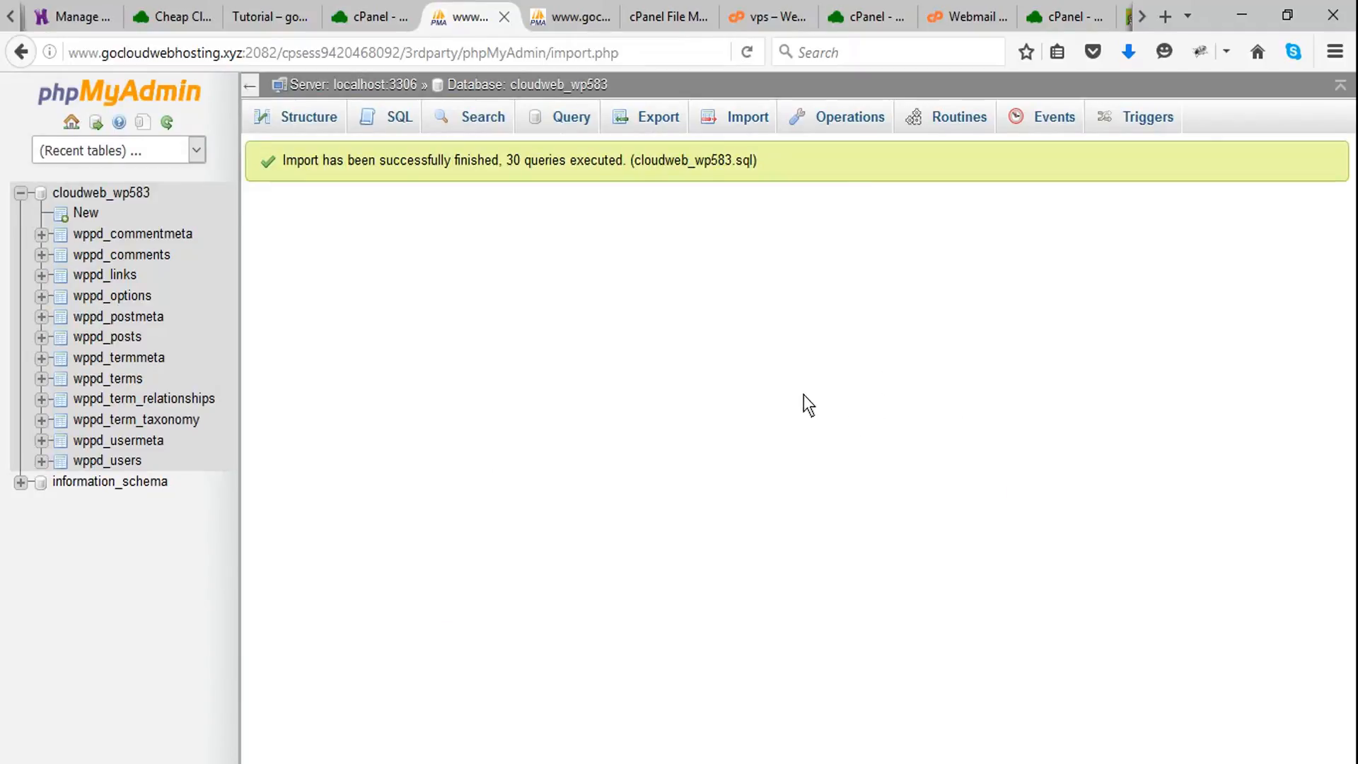
- Return to the cPanel main page and open MySQL Databases at the current databases list above the new-user form
left_click(362, 19)
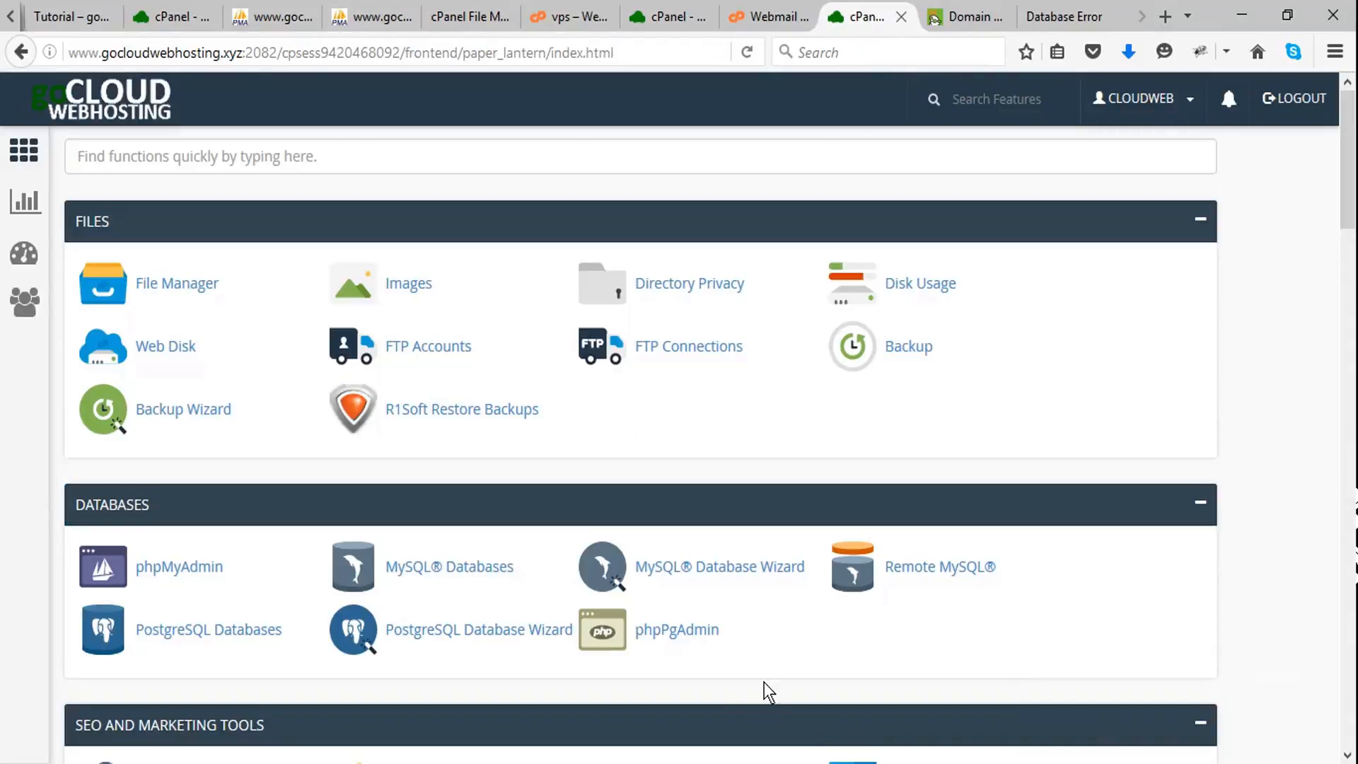
left_click(473, 574)
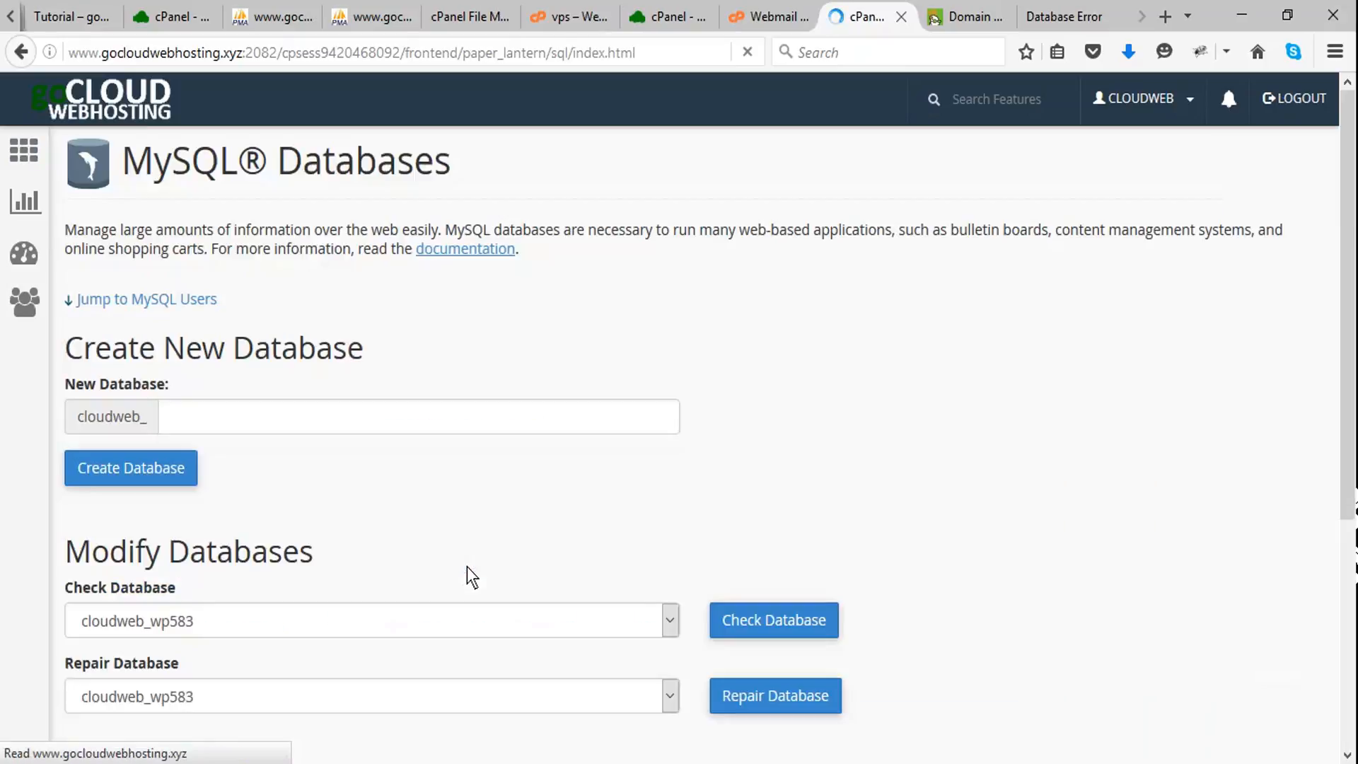
scroll(827, 455, "down", 3)
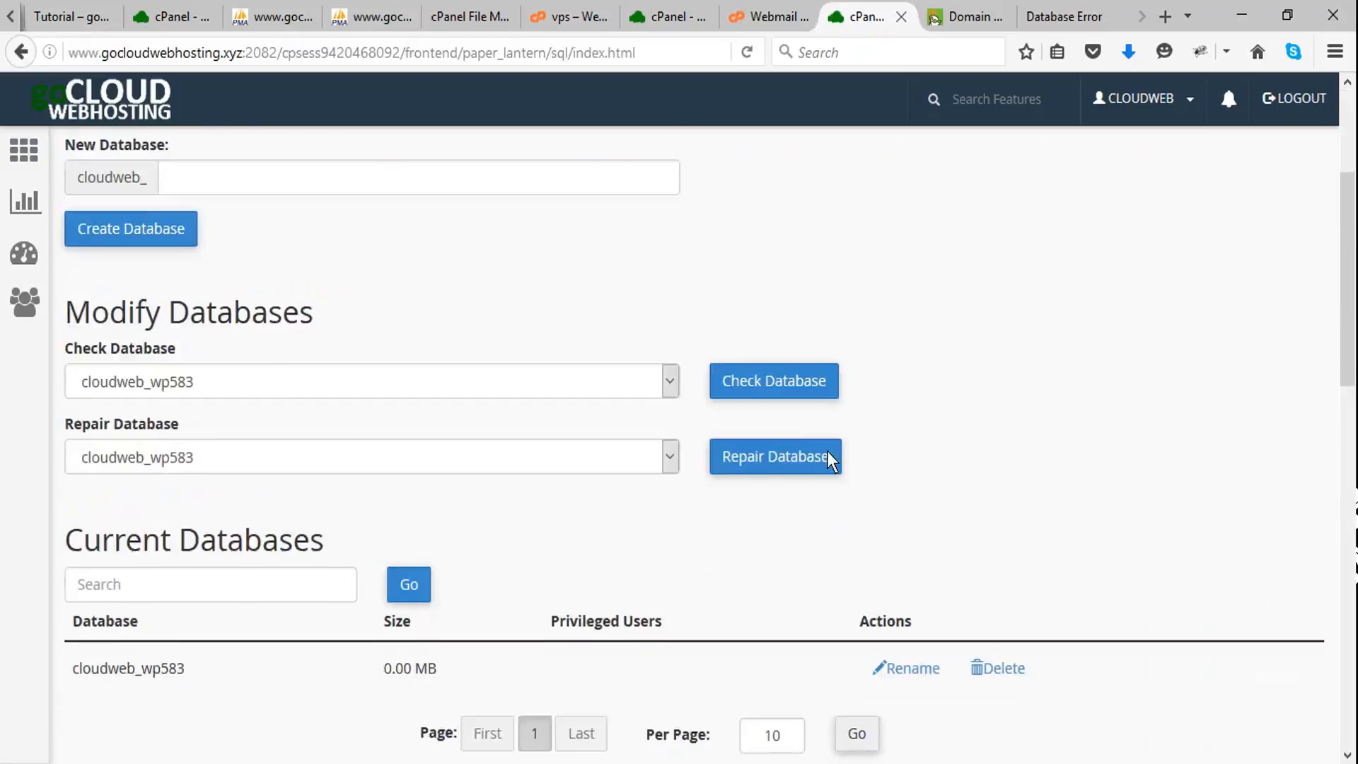
scroll(826, 455, "down", 8)
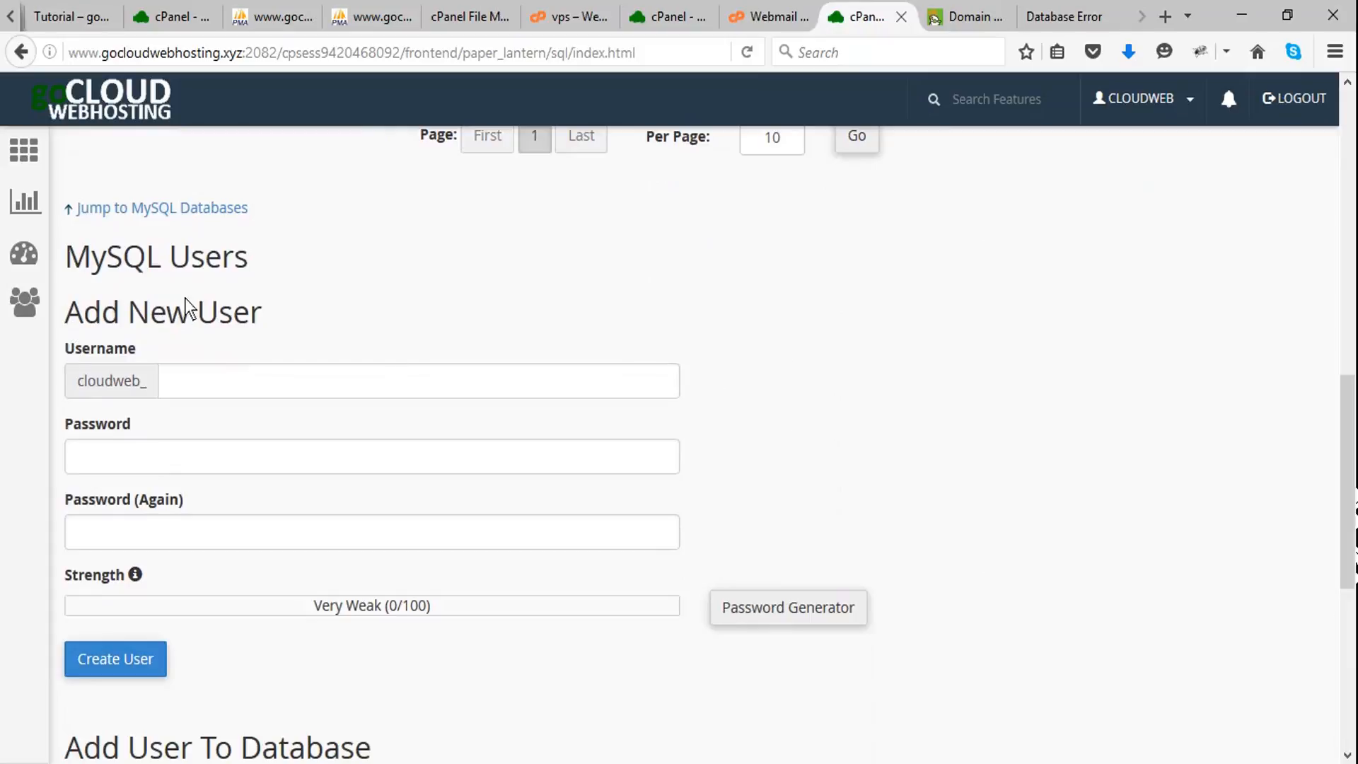
scroll(548, 361, "up", 2)
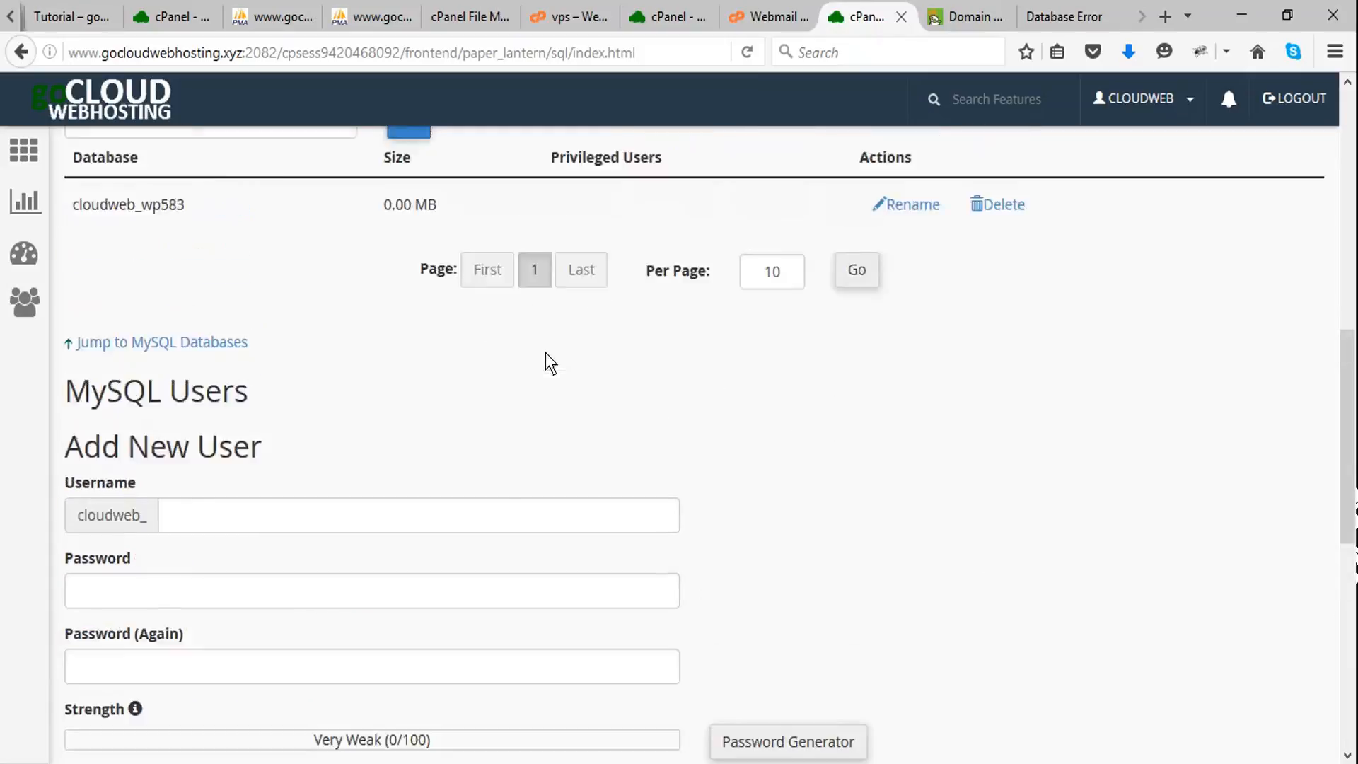
scroll(548, 364, "up", 4)
scroll(545, 376, "down", 3)
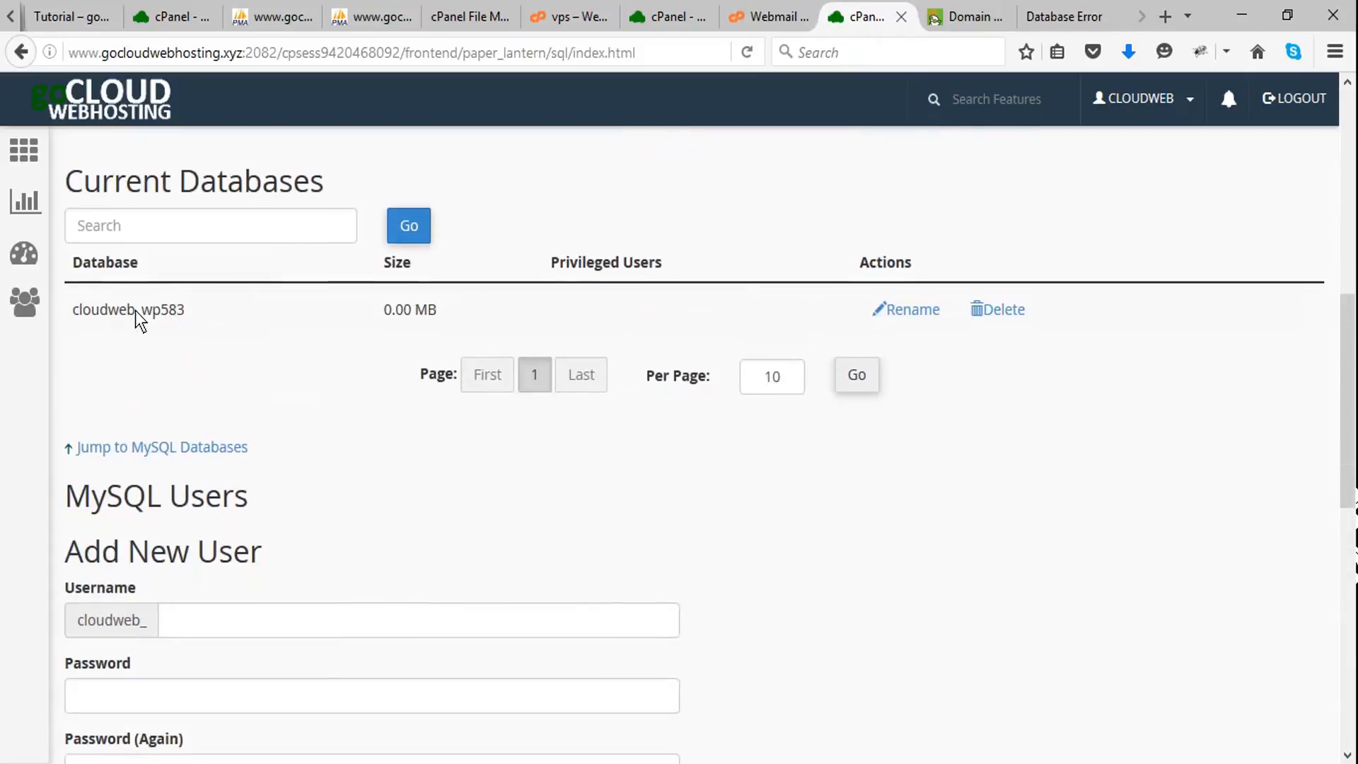
- Copy the suffix wp583 from the existing database's name and enter it as the new MySQL user's username
left_click_drag(142, 309, 212, 306)
key("ctrl+c")
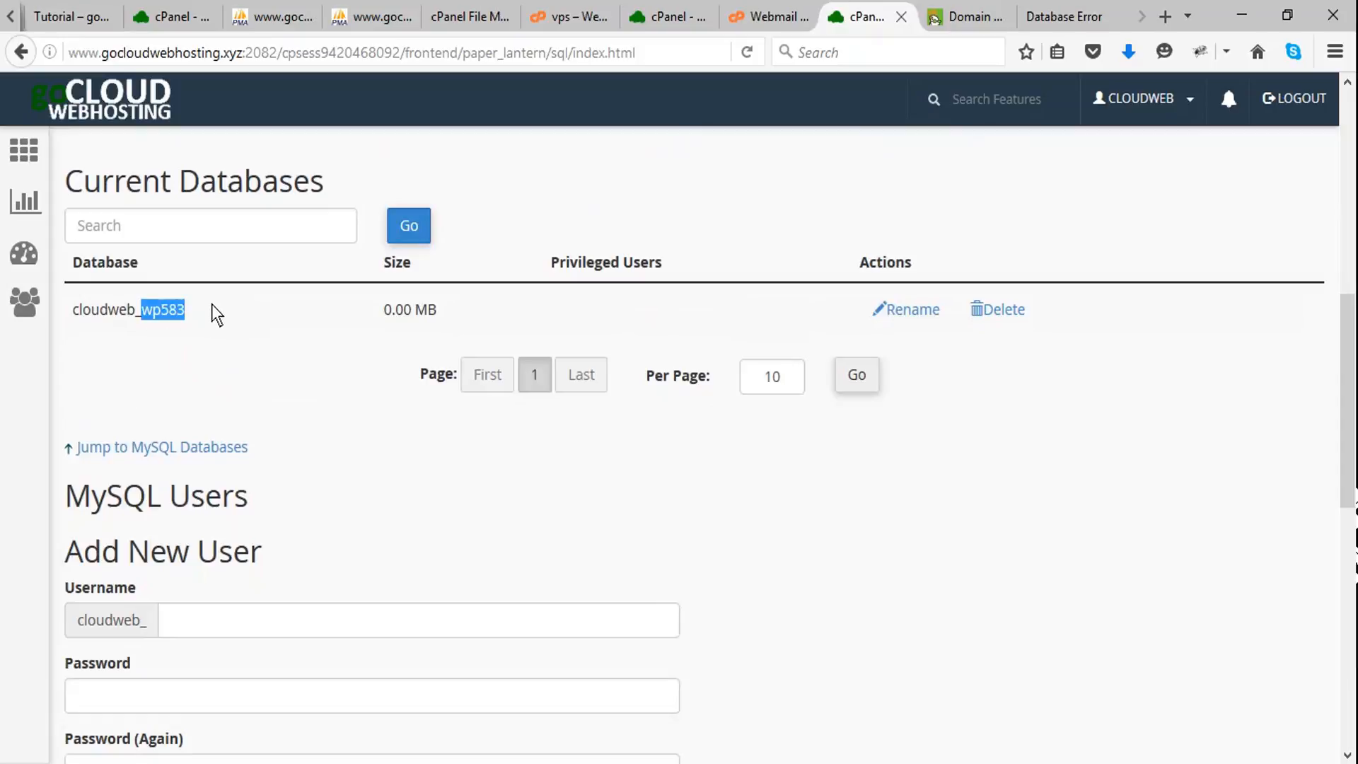
scroll(262, 453, "down", 3)
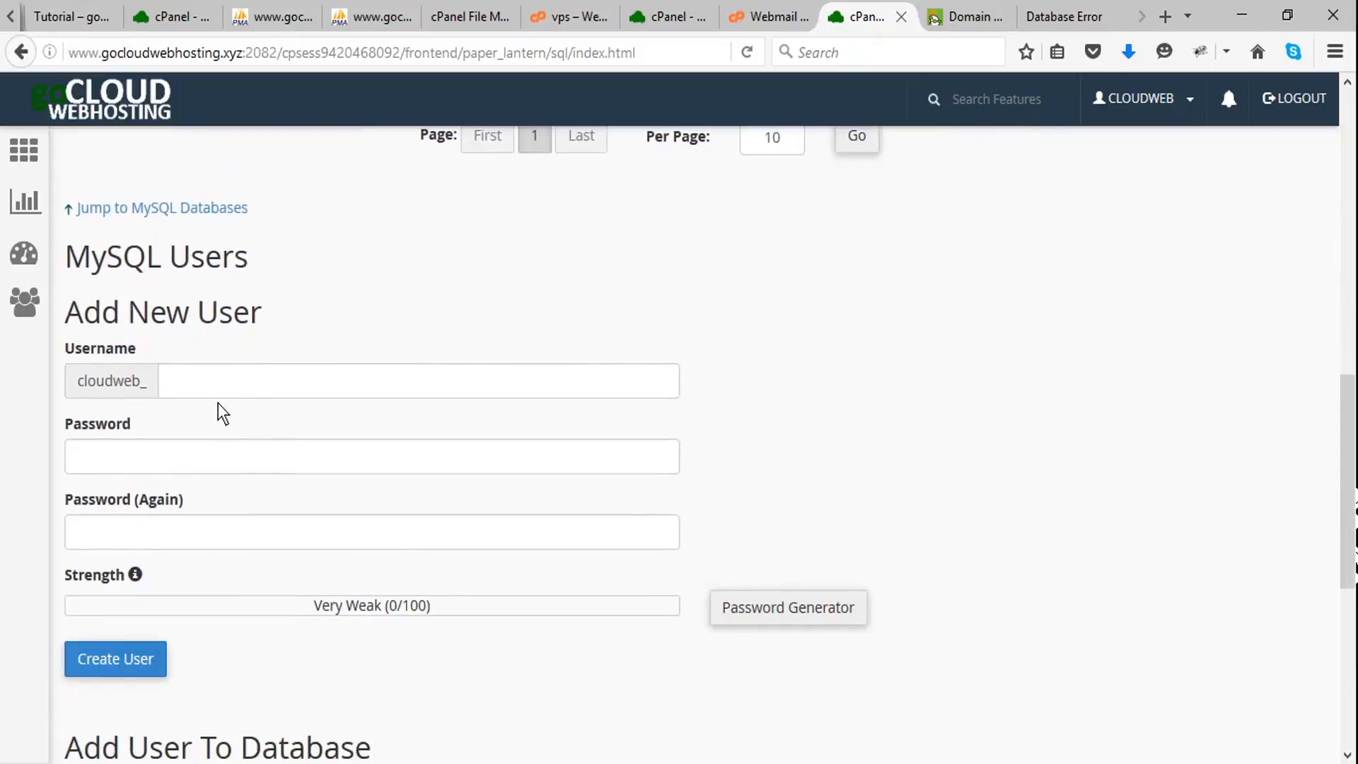
left_click(224, 395)
key("ctrl+v")
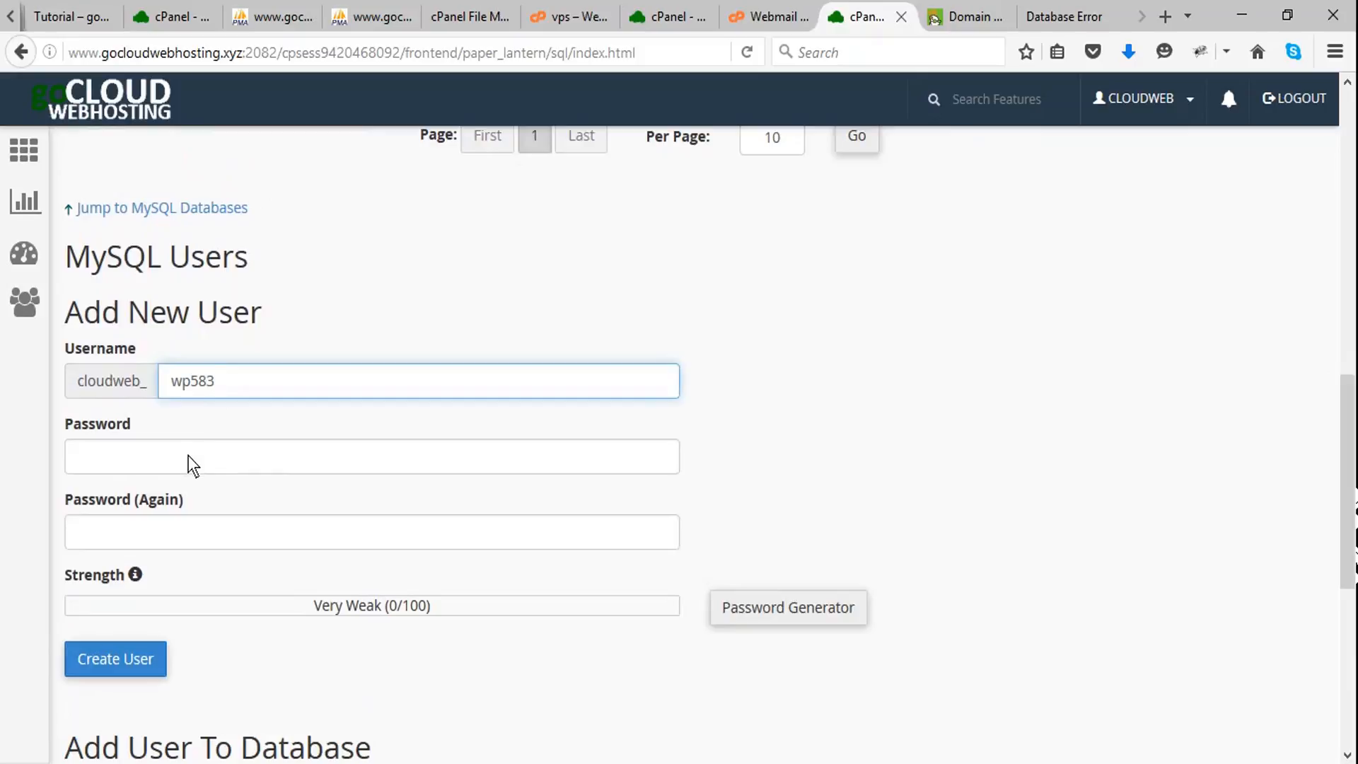
- Open the password generator for the new MySQL user and copy the proposed password
left_click(190, 465)
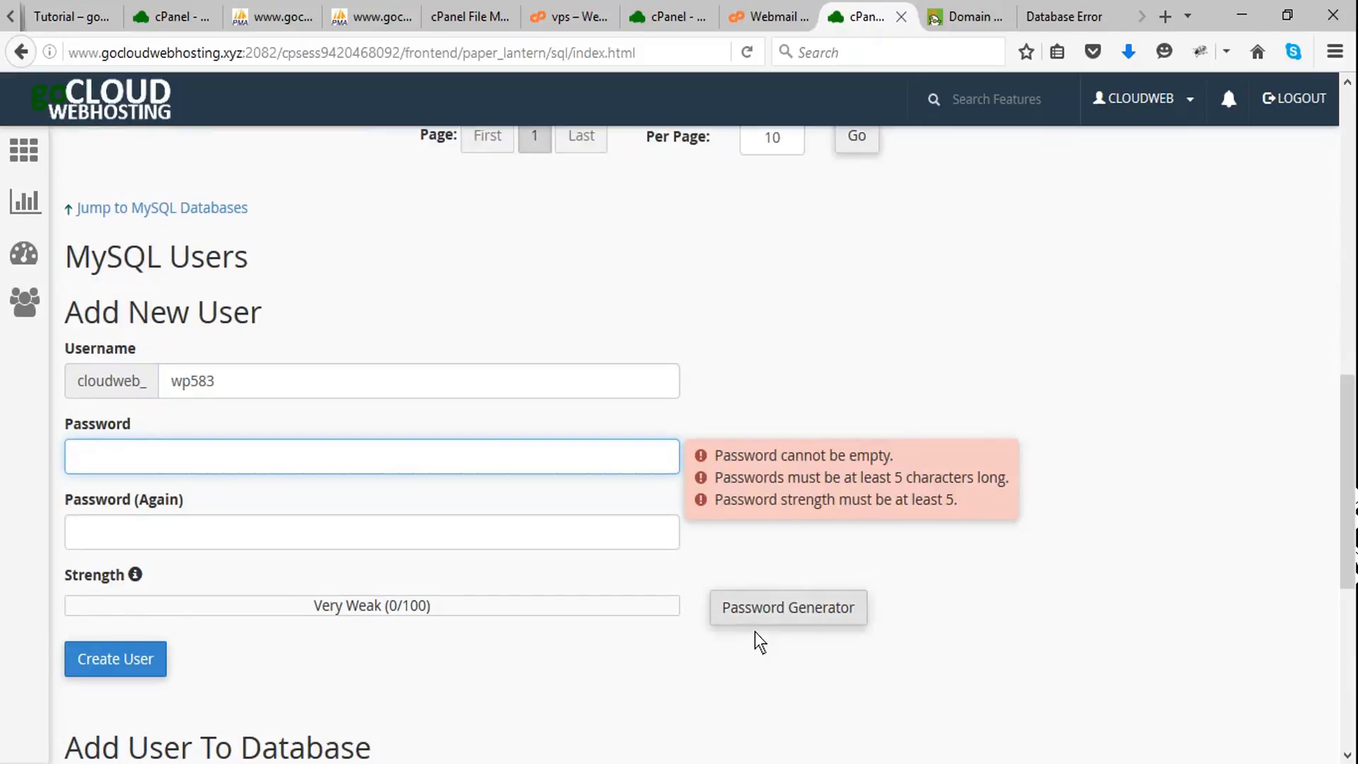
left_click(769, 619)
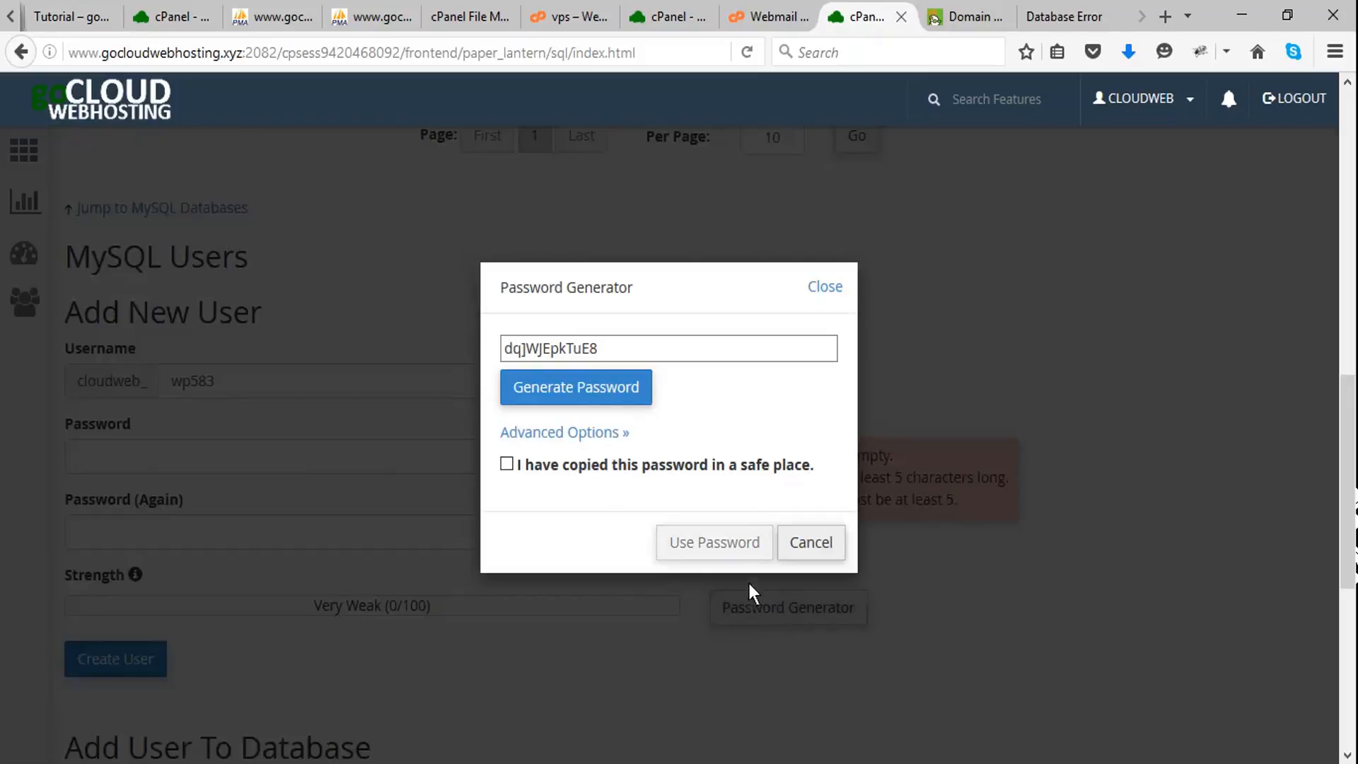
left_click_drag(606, 358, 444, 361)
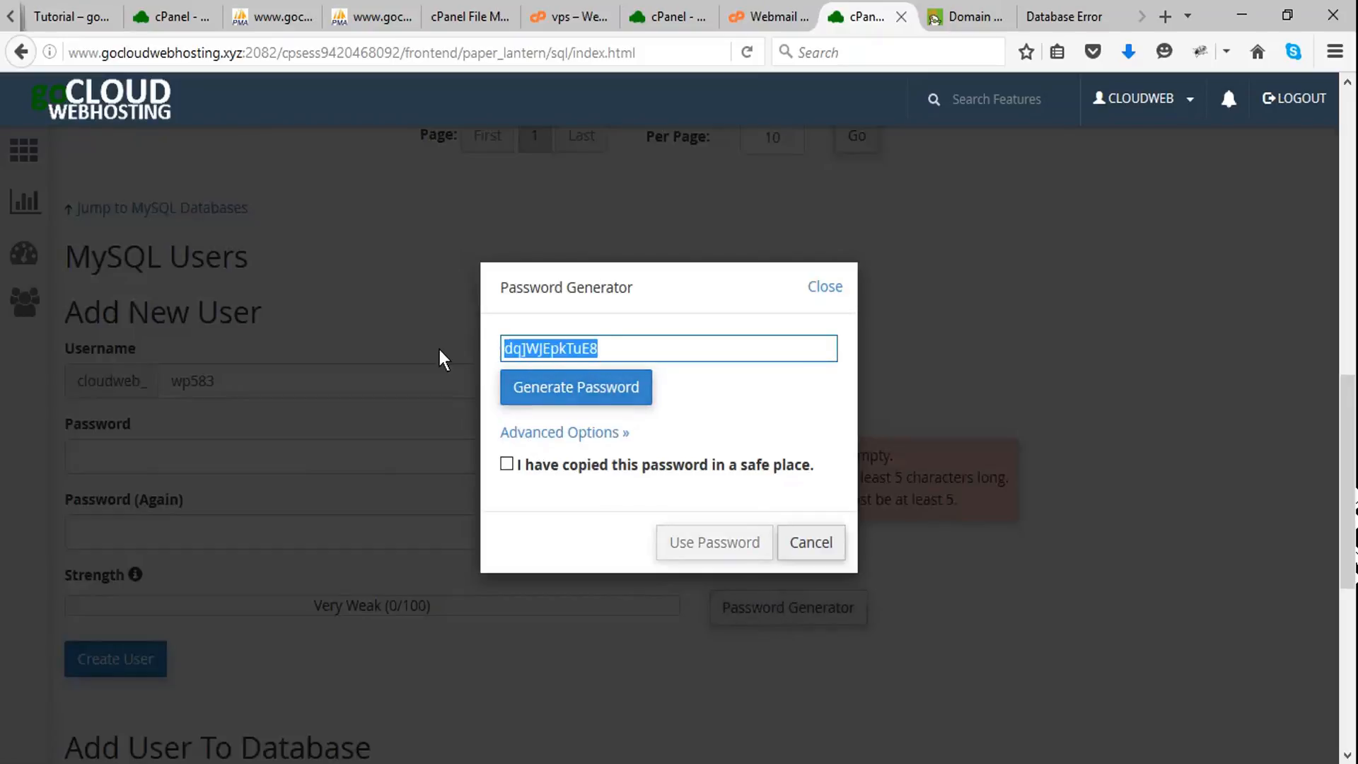
- Generate a fresh password, mark it as copied in a safe place, and use it in both password fields
left_click(556, 385)
left_click(554, 386)
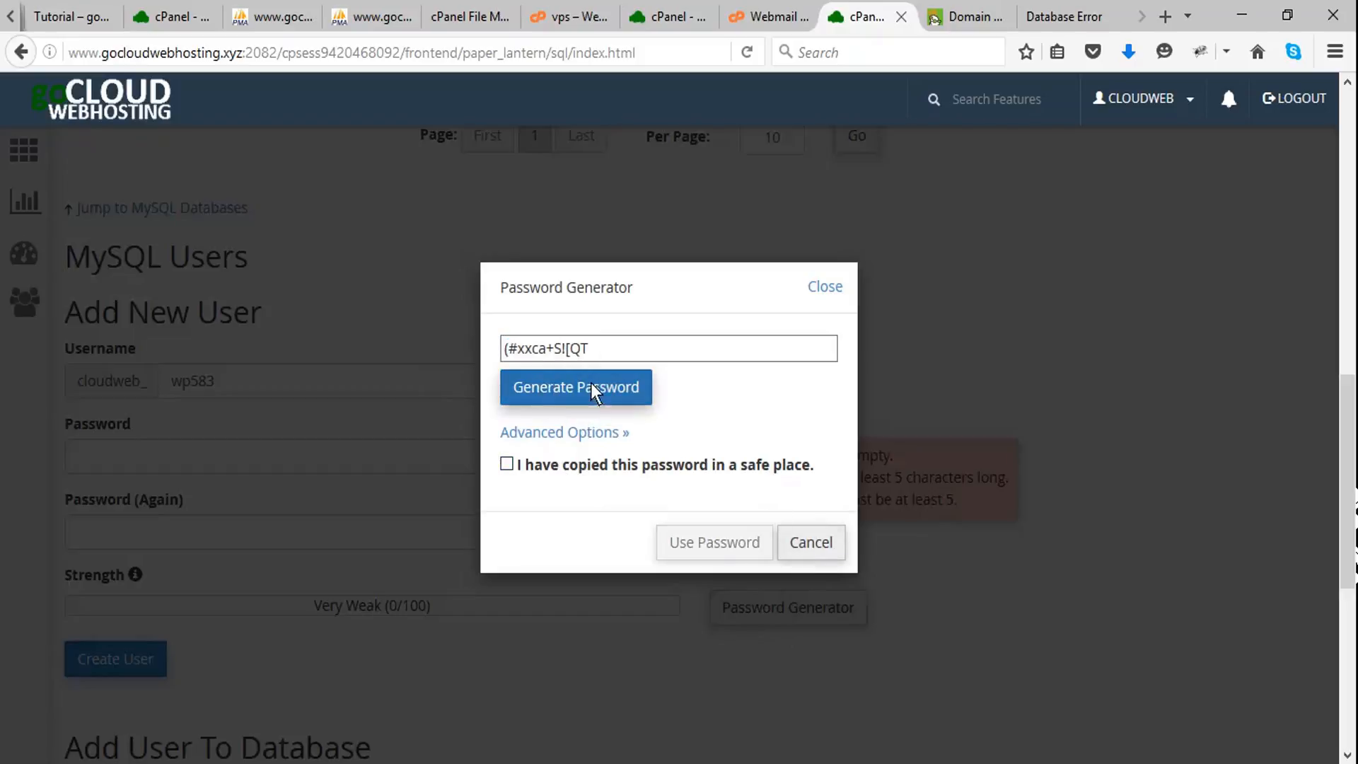
left_click(507, 464)
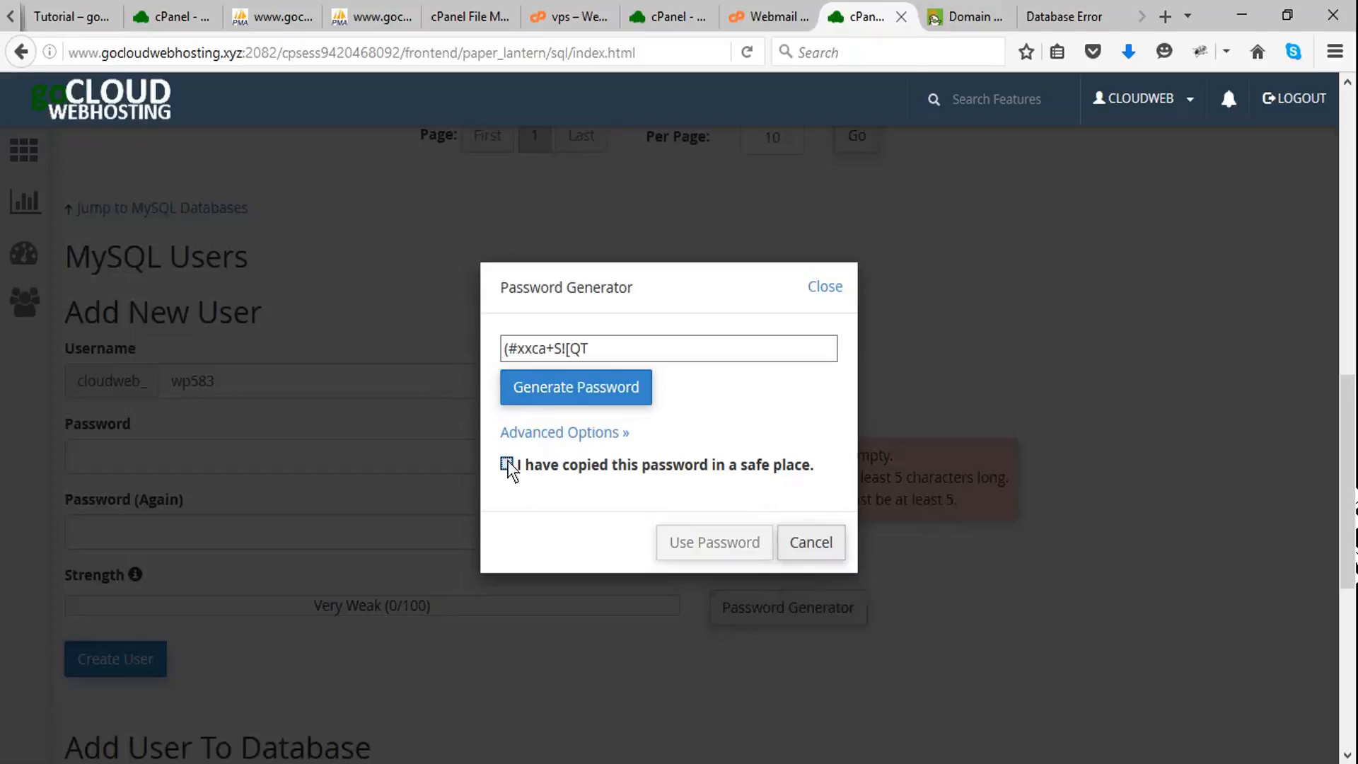
left_click(562, 389)
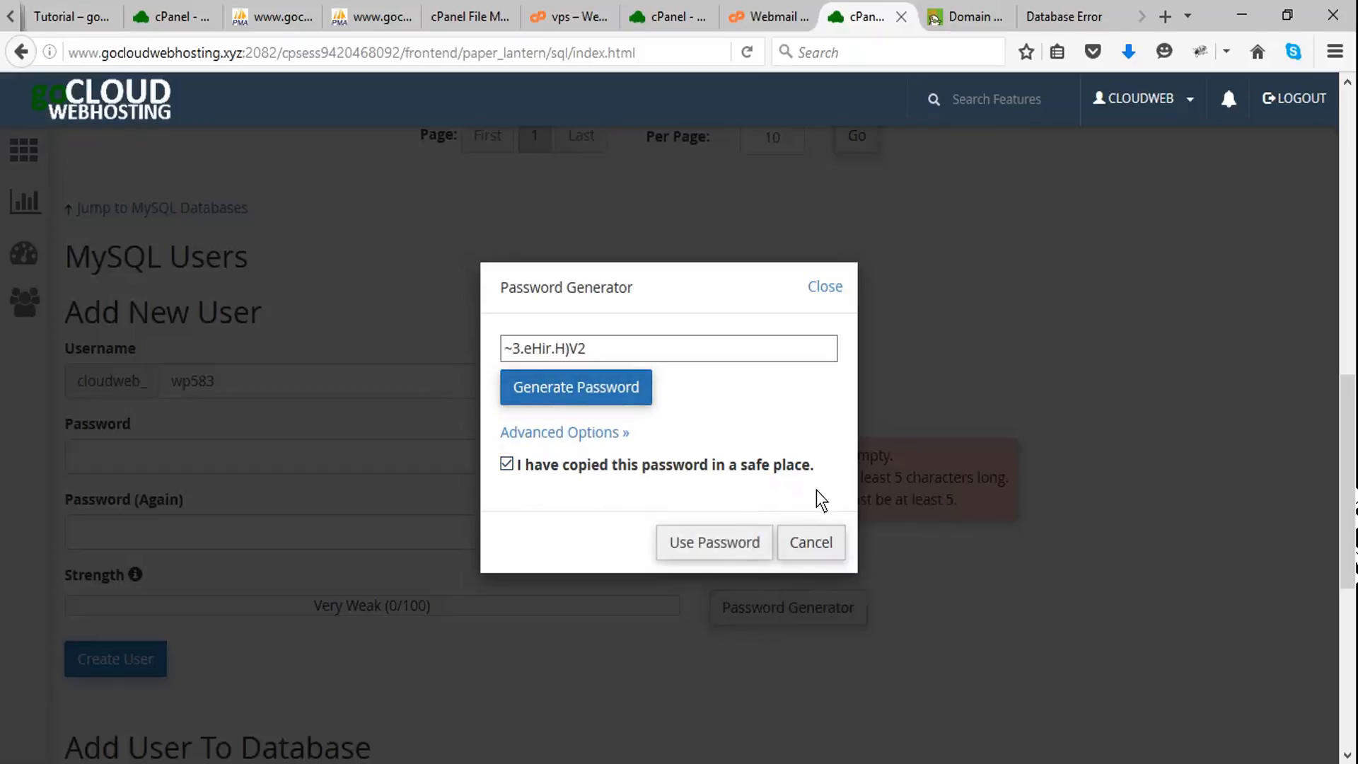
left_click(749, 557)
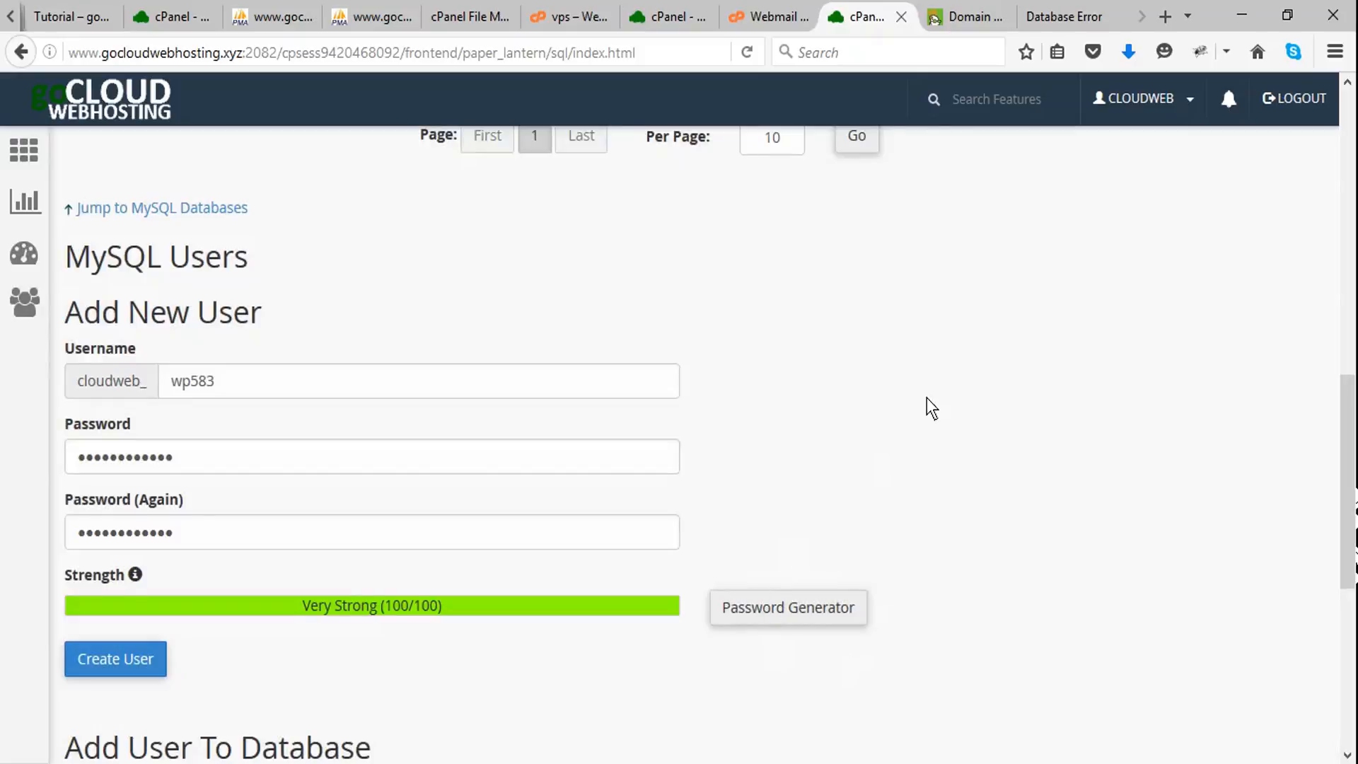
- Create the MySQL user cloudweb_wp583 and go back to the MySQL Databases overview
scroll(930, 410, "down", 3)
scroll(932, 415, "down", 1)
scroll(927, 422, "up", 3)
scroll(922, 421, "down", 2)
left_click(140, 548)
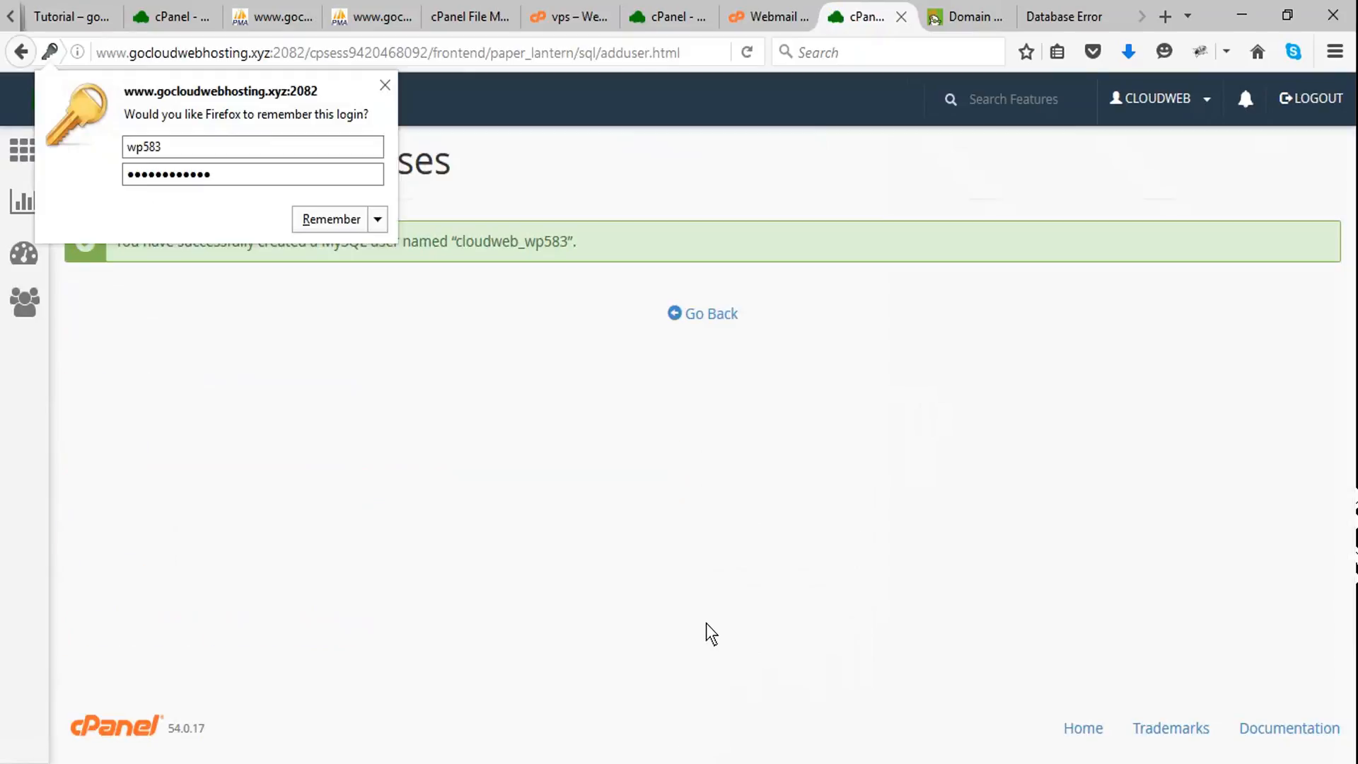
left_click(709, 315)
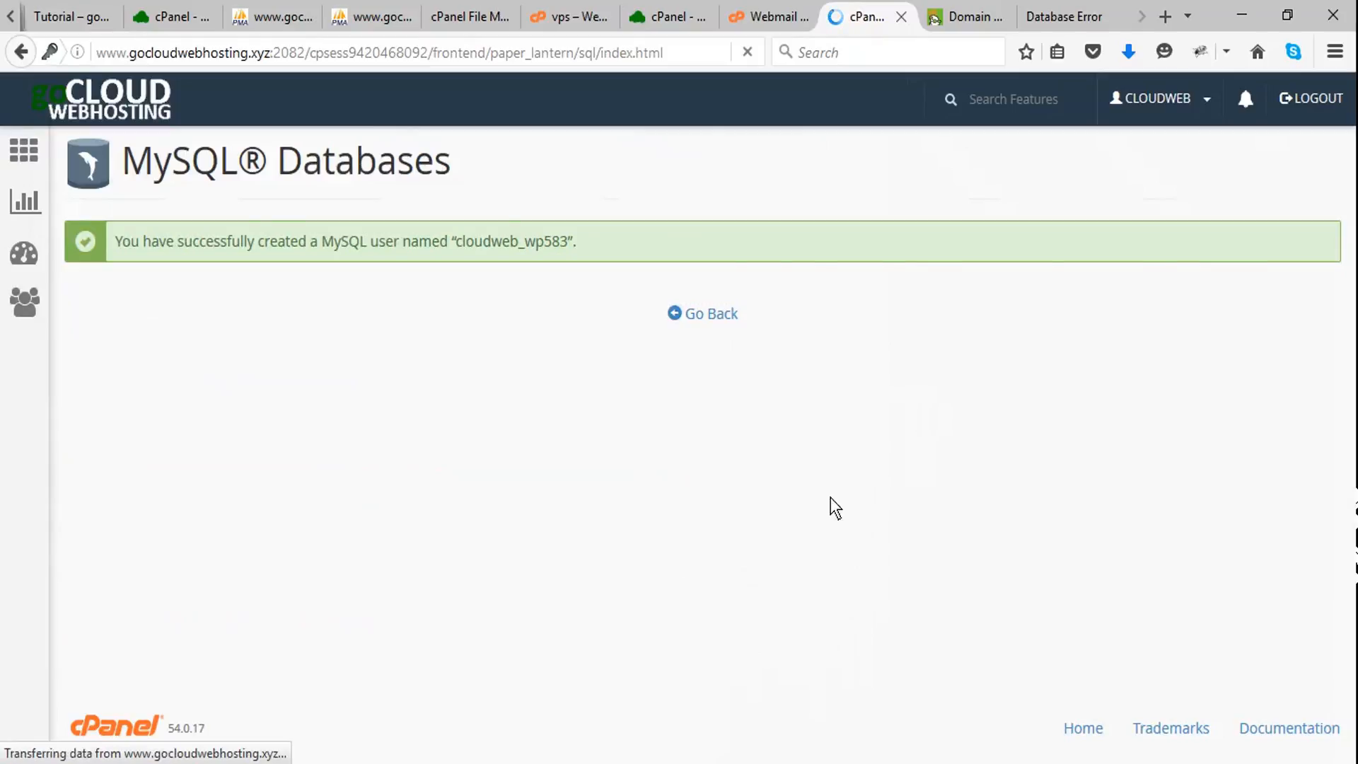
- Add the user cloudweb_wp583 to the cloudweb_wp583 database
scroll(958, 443, "down", 5)
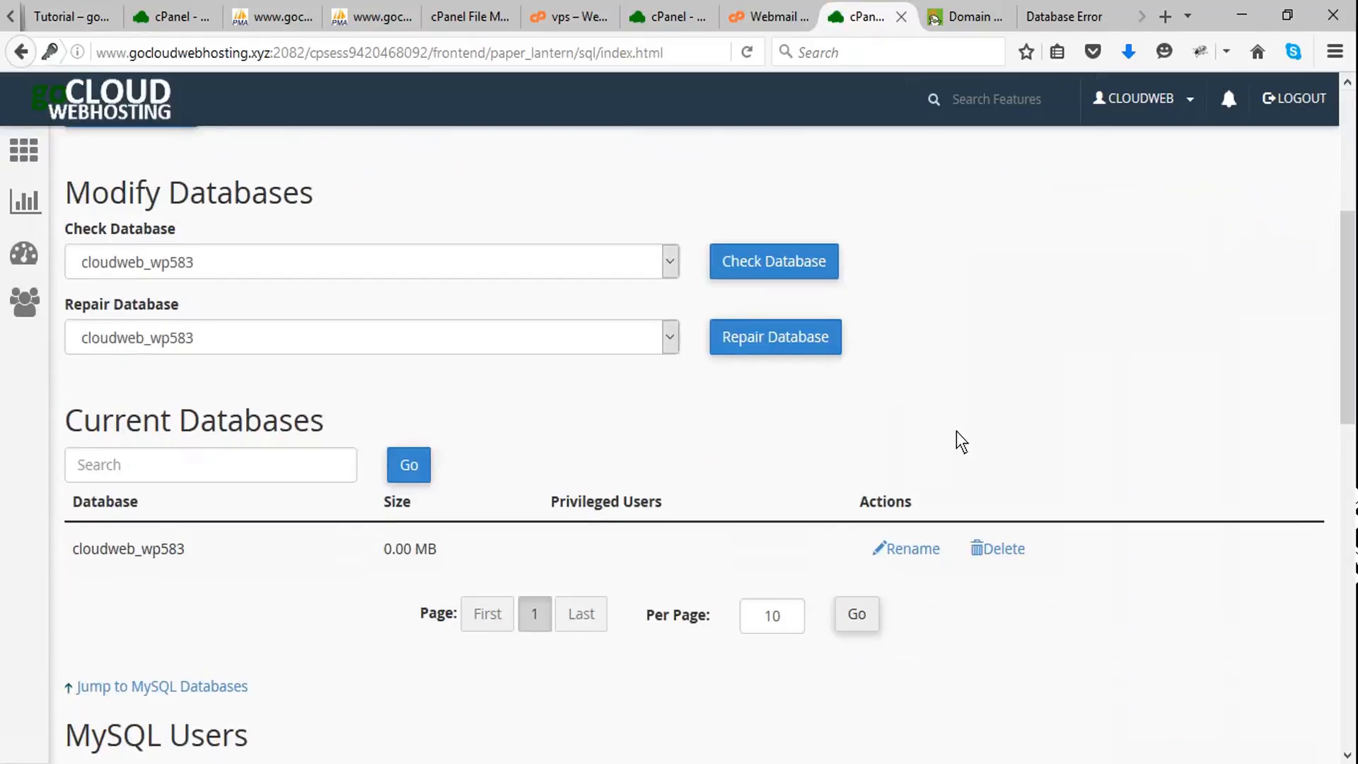
scroll(956, 432, "down", 8)
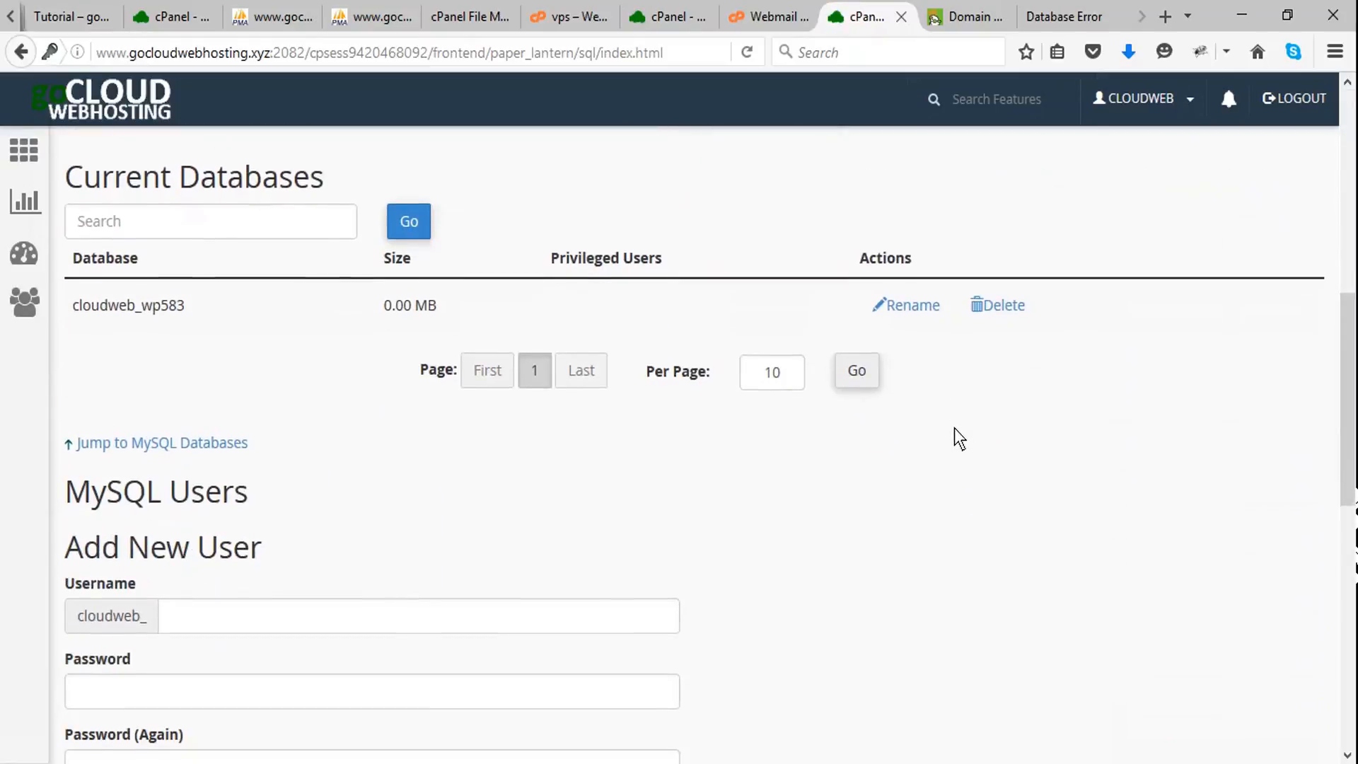
scroll(951, 436, "down", 5)
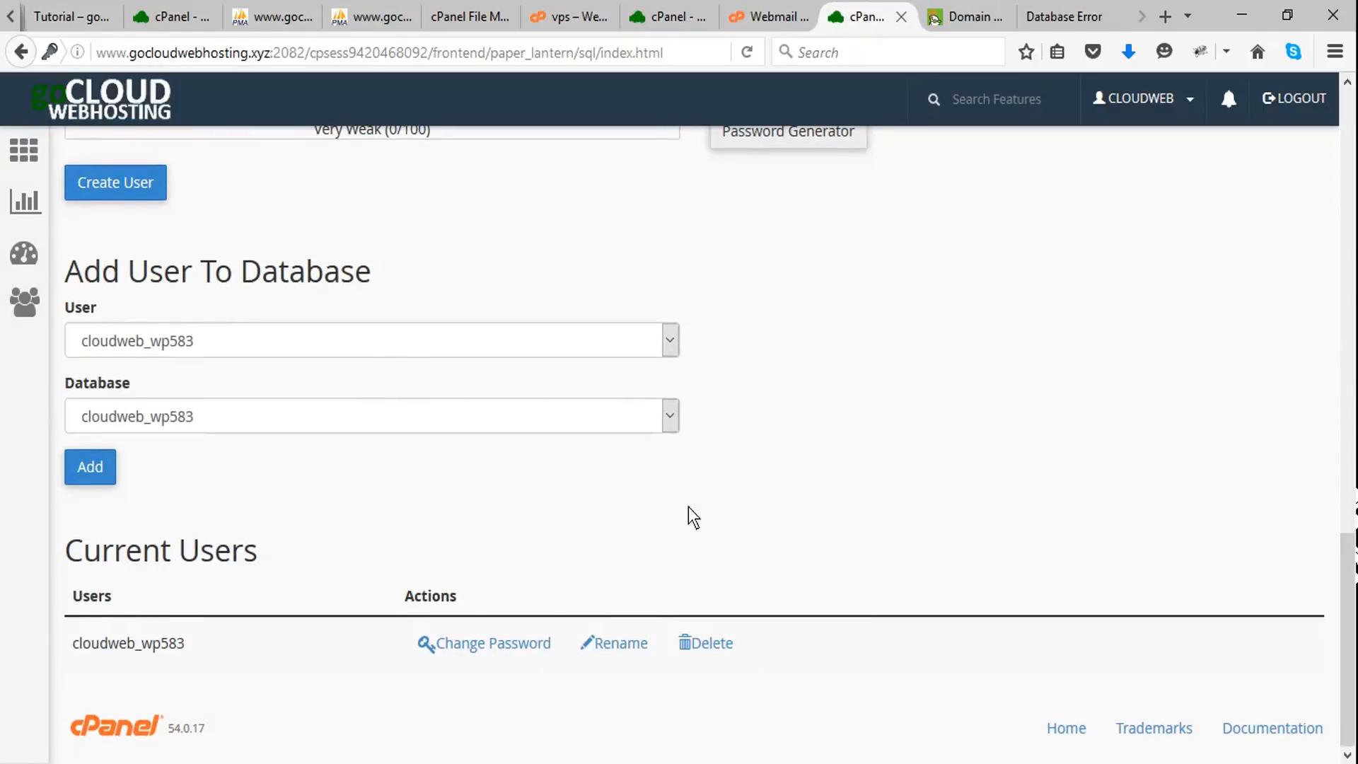
left_click(92, 467)
left_click(87, 469)
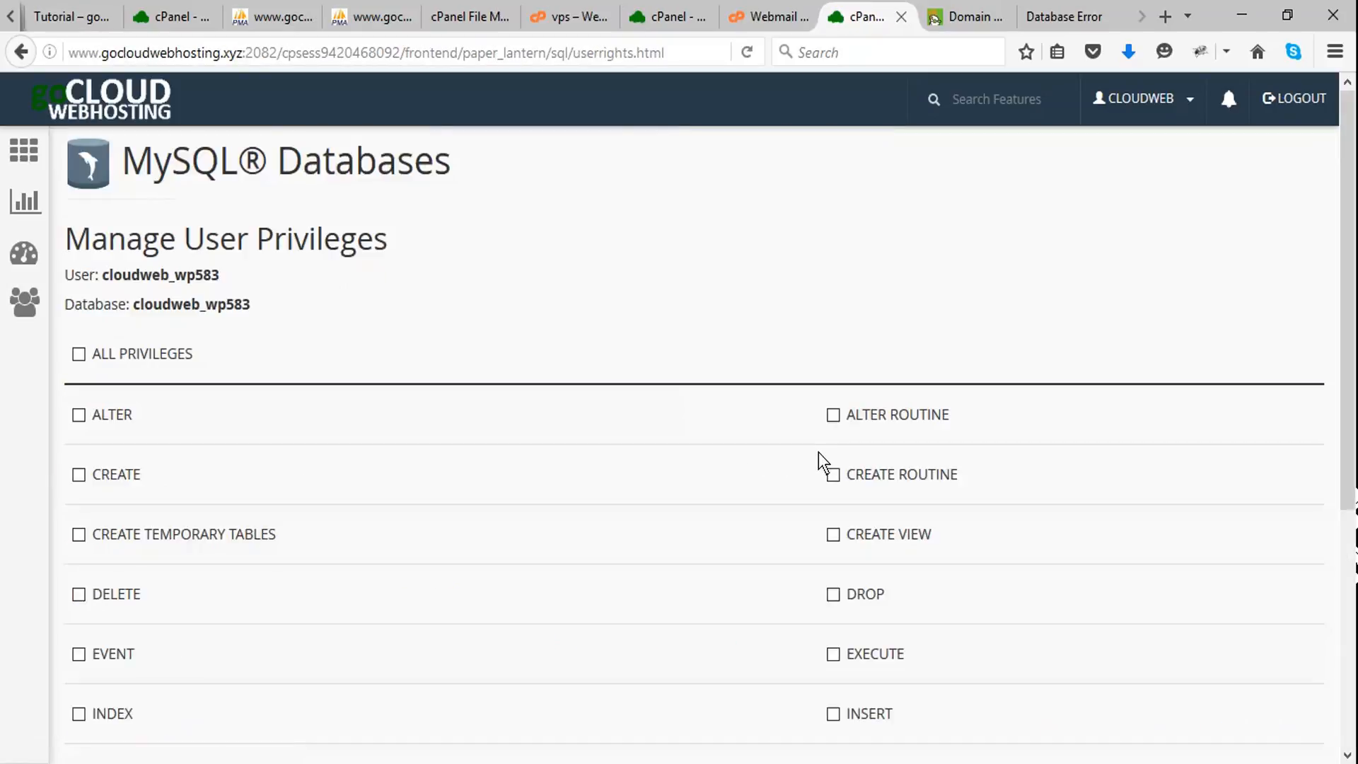
- Grant the user all privileges on the cloudweb_wp583 database and return to the MySQL Databases overview
left_click(79, 355)
scroll(976, 445, "down", 5)
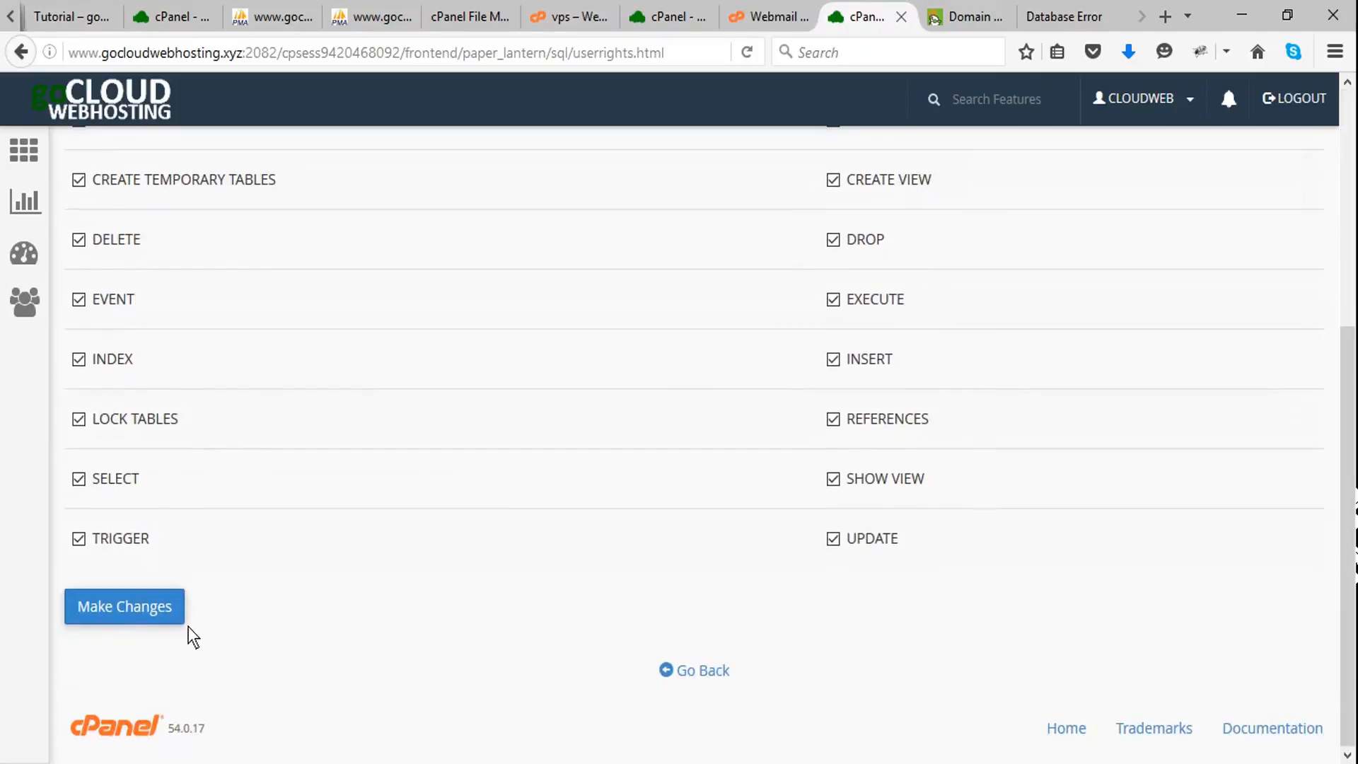
left_click(134, 609)
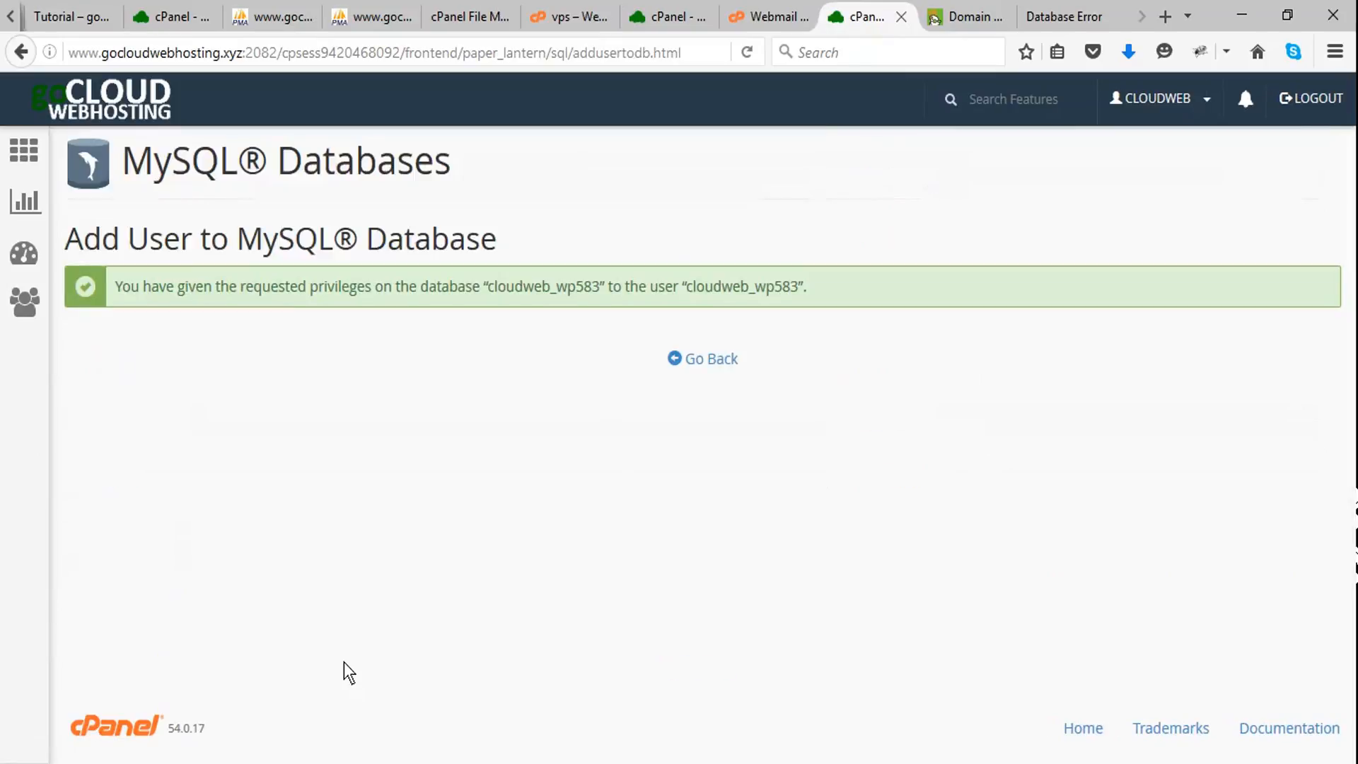
left_click(711, 362)
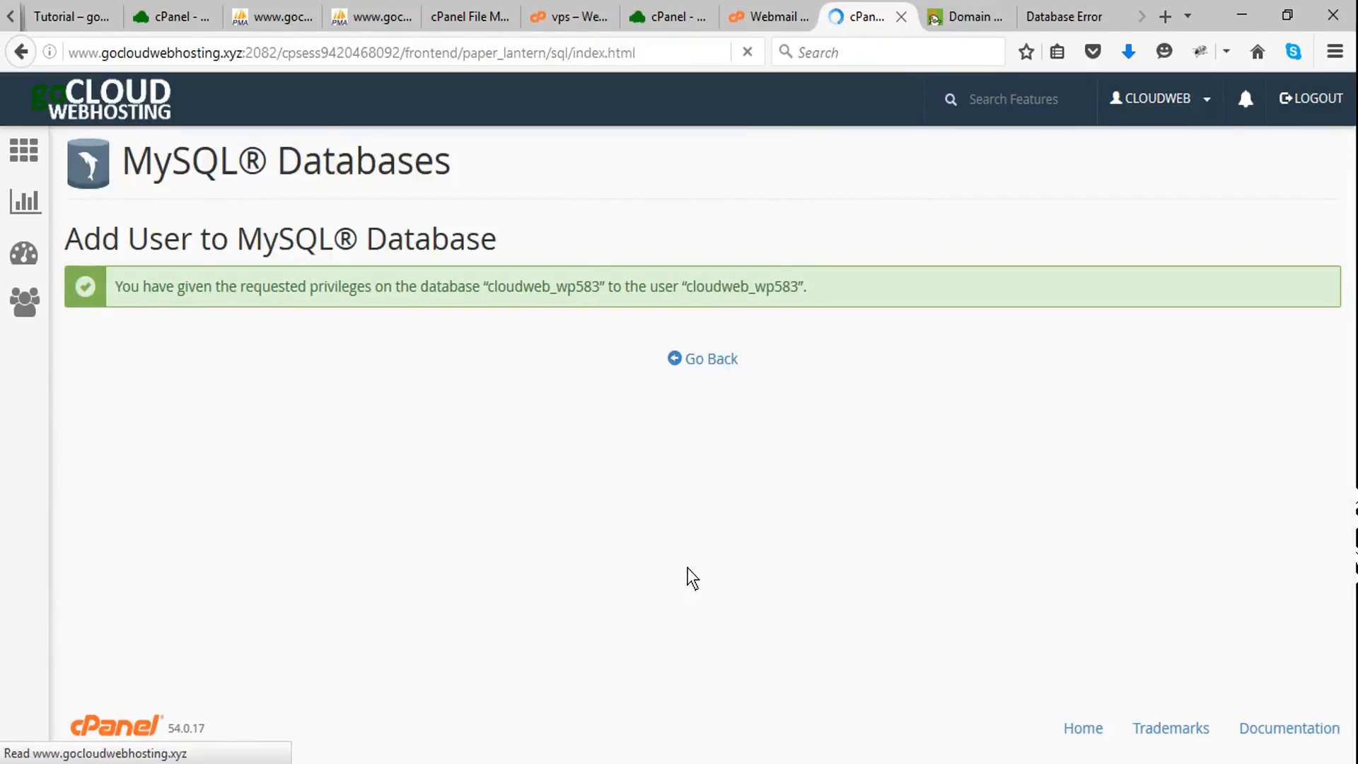
- Switch to wp-config(1).php in Notepad++ and review its MySQL settings for database name, user and password
left_click(513, 763)
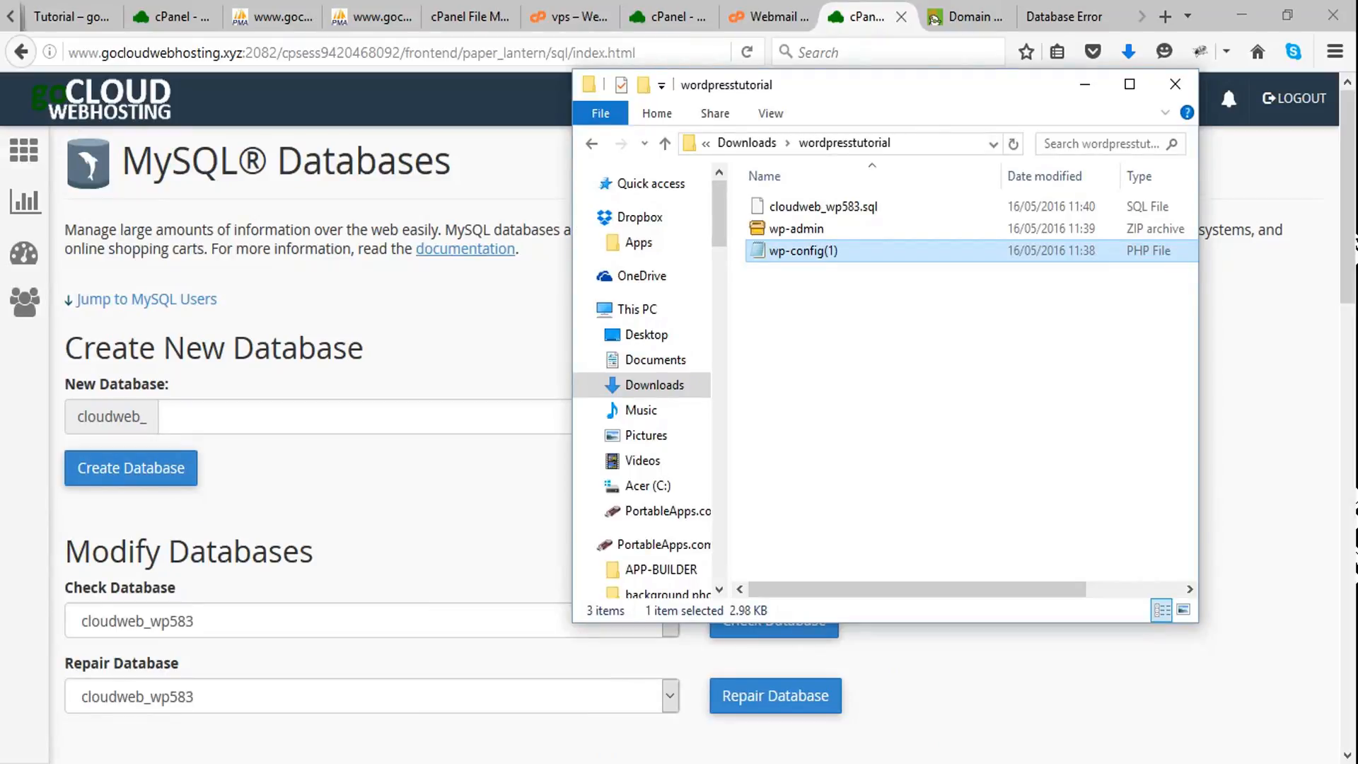
key("alt+Tab")
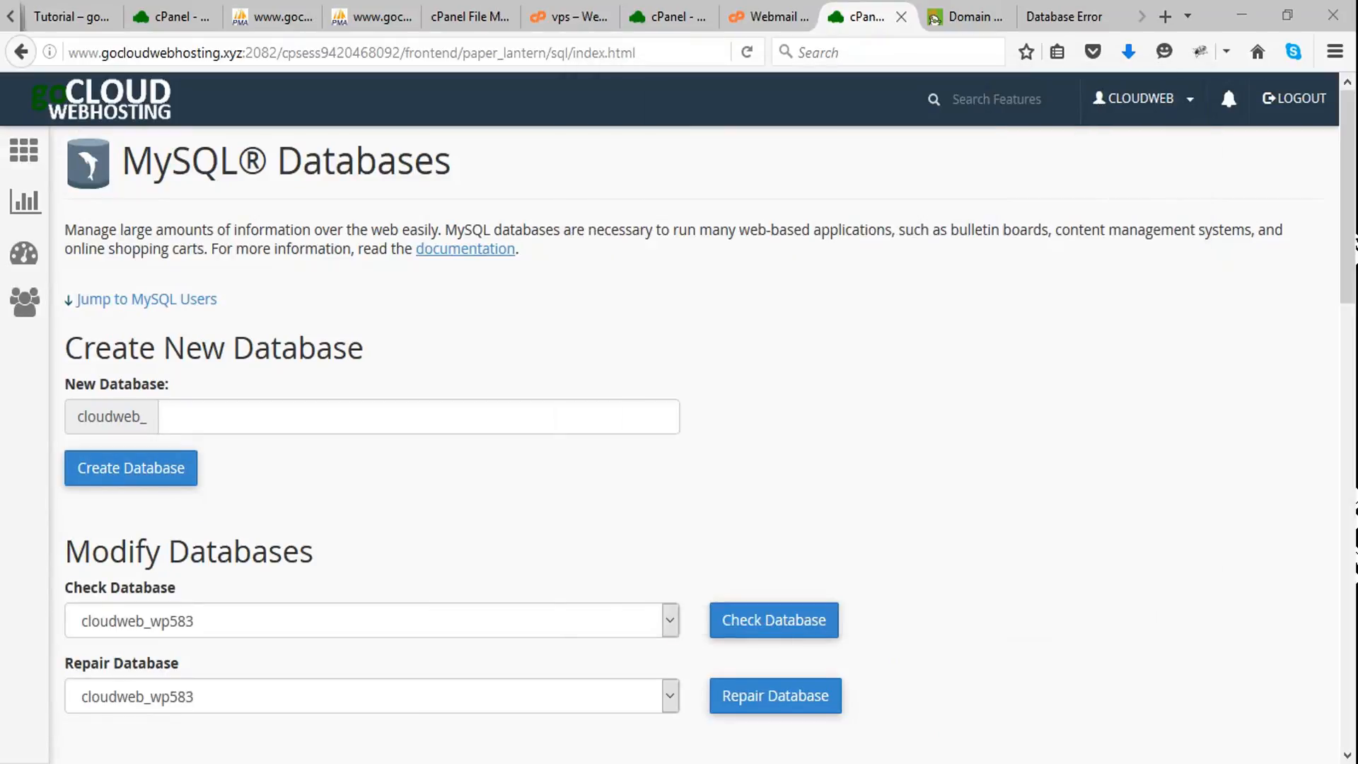
key("alt+Tab")
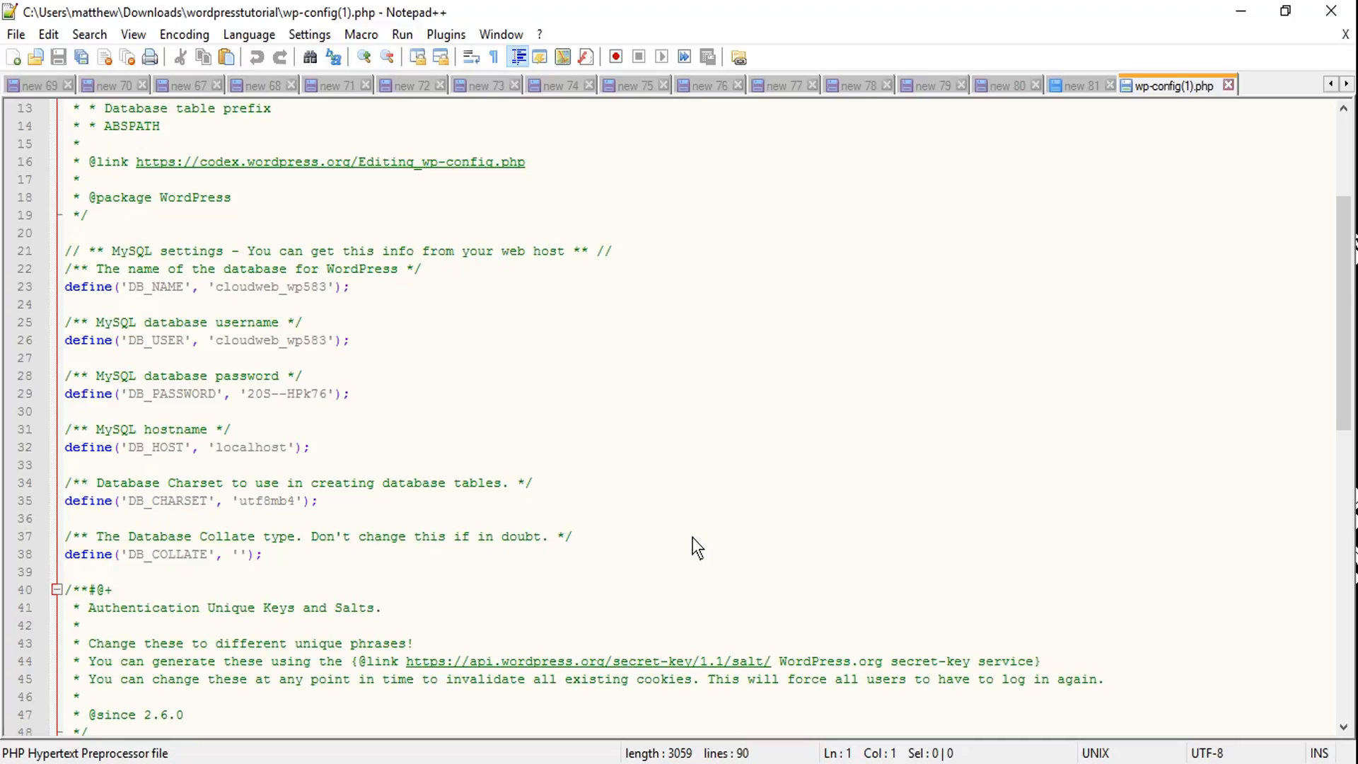
scroll(692, 539, "up", 4)
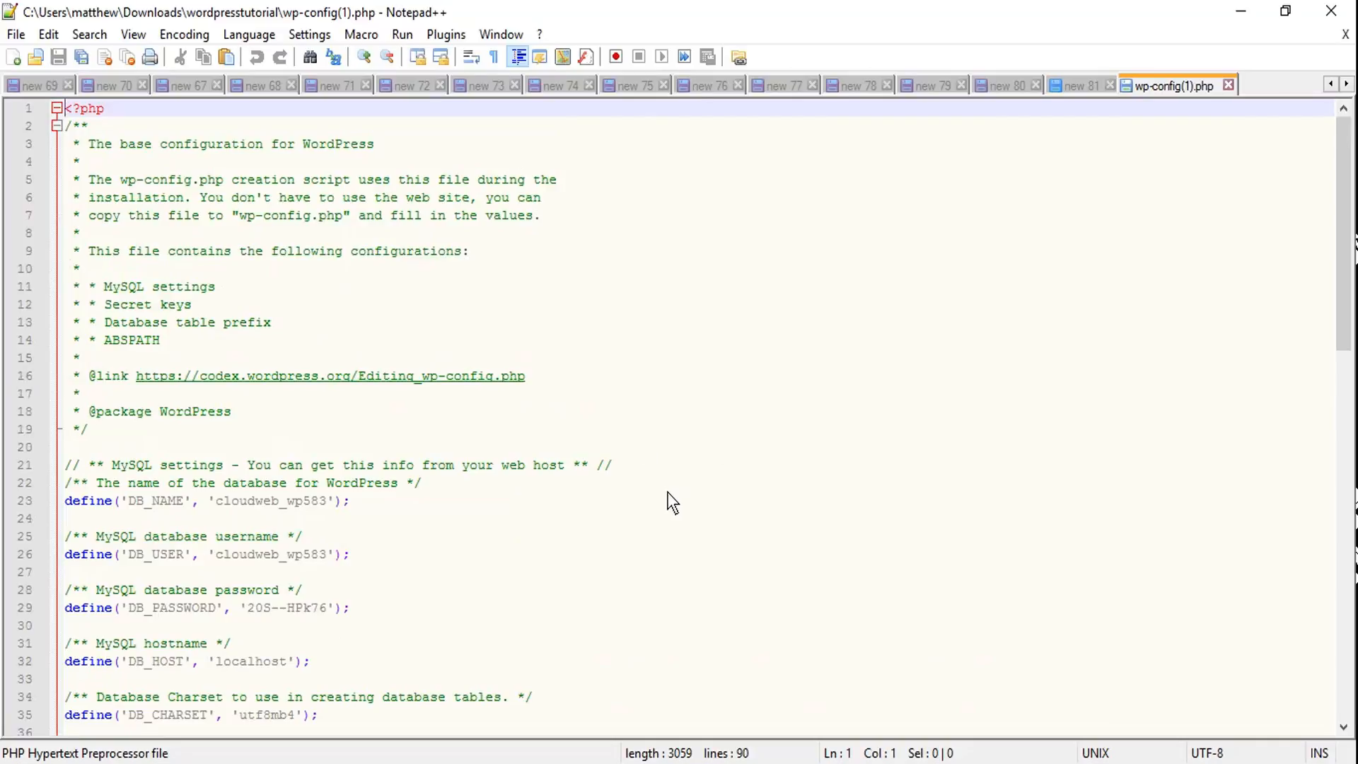
scroll(669, 500, "down", 1)
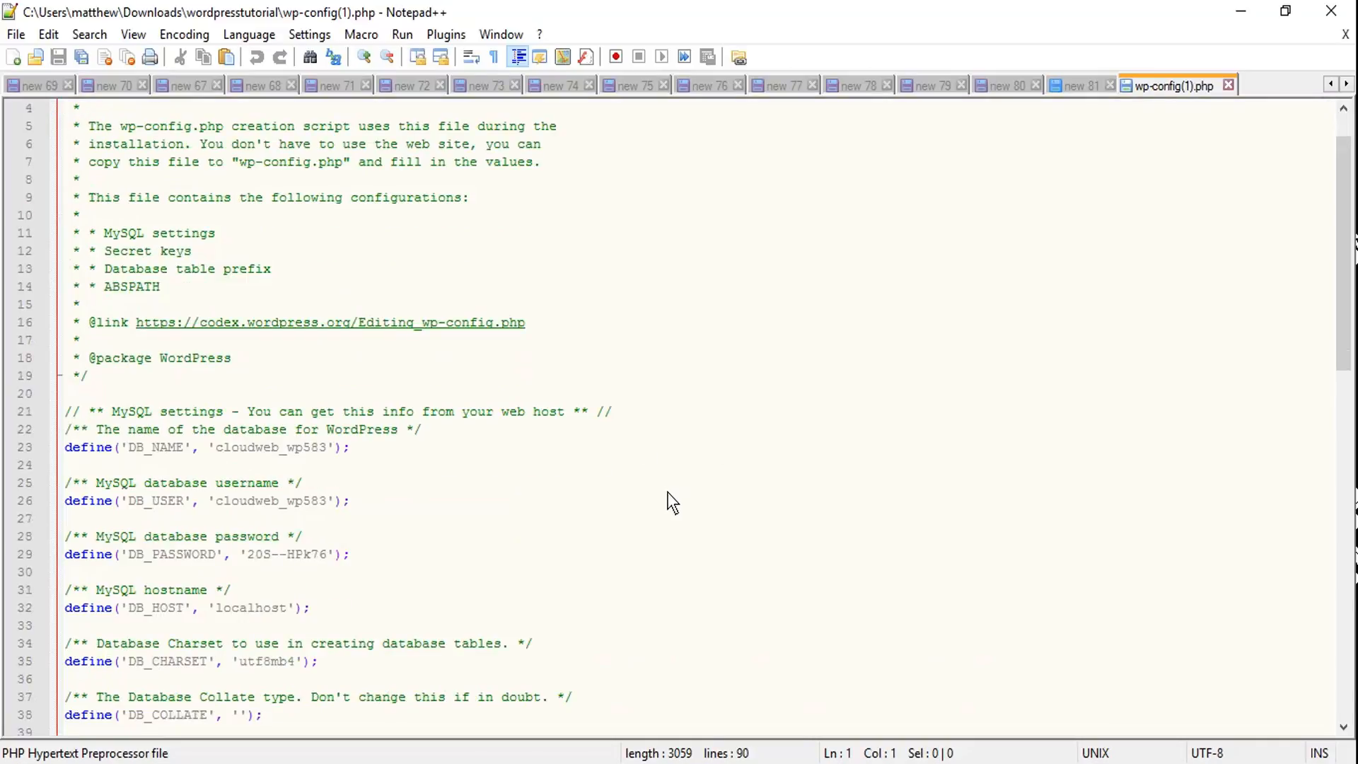
scroll(668, 493, "down", 1)
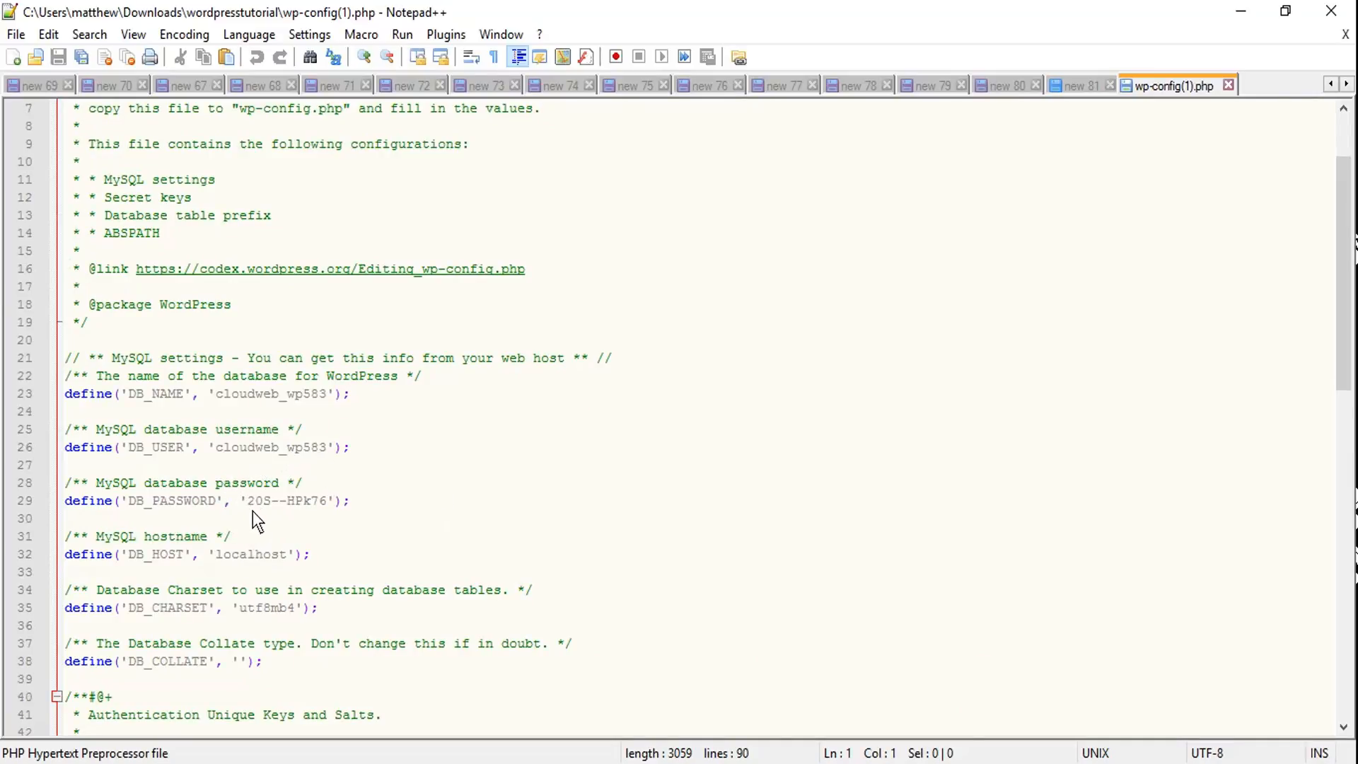
- Replace the DB_PASSWORD value in wp-config(1).php with the copied database user password
left_click_drag(247, 500, 326, 500)
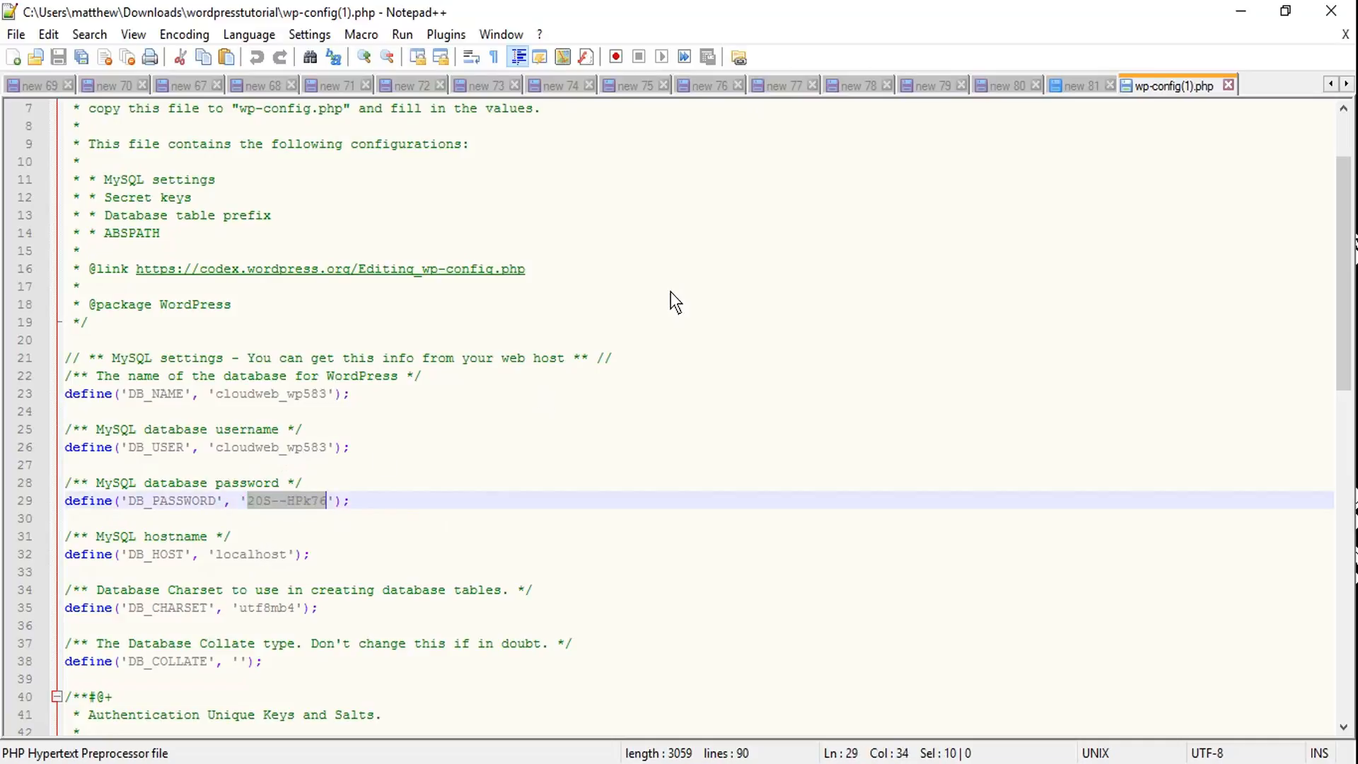
key("ctrl+v")
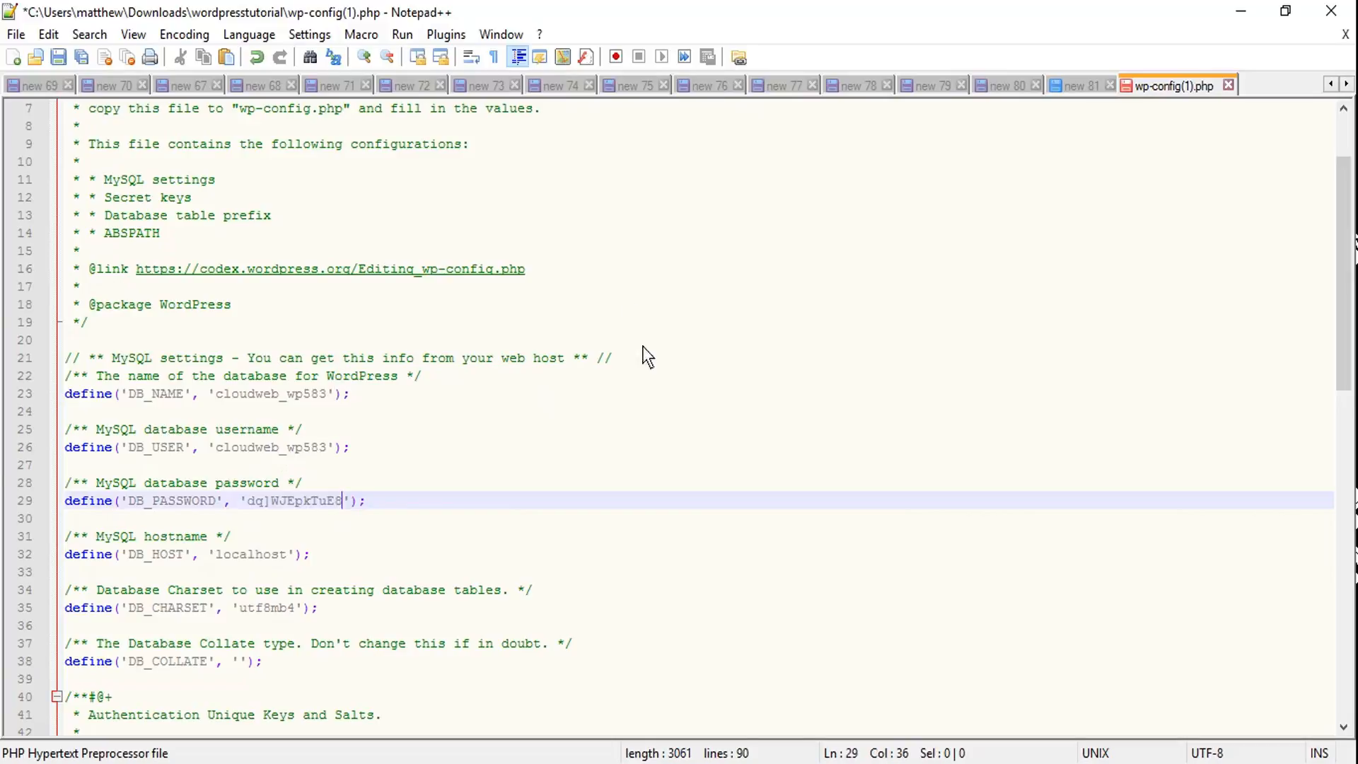
scroll(669, 371, "down", 16)
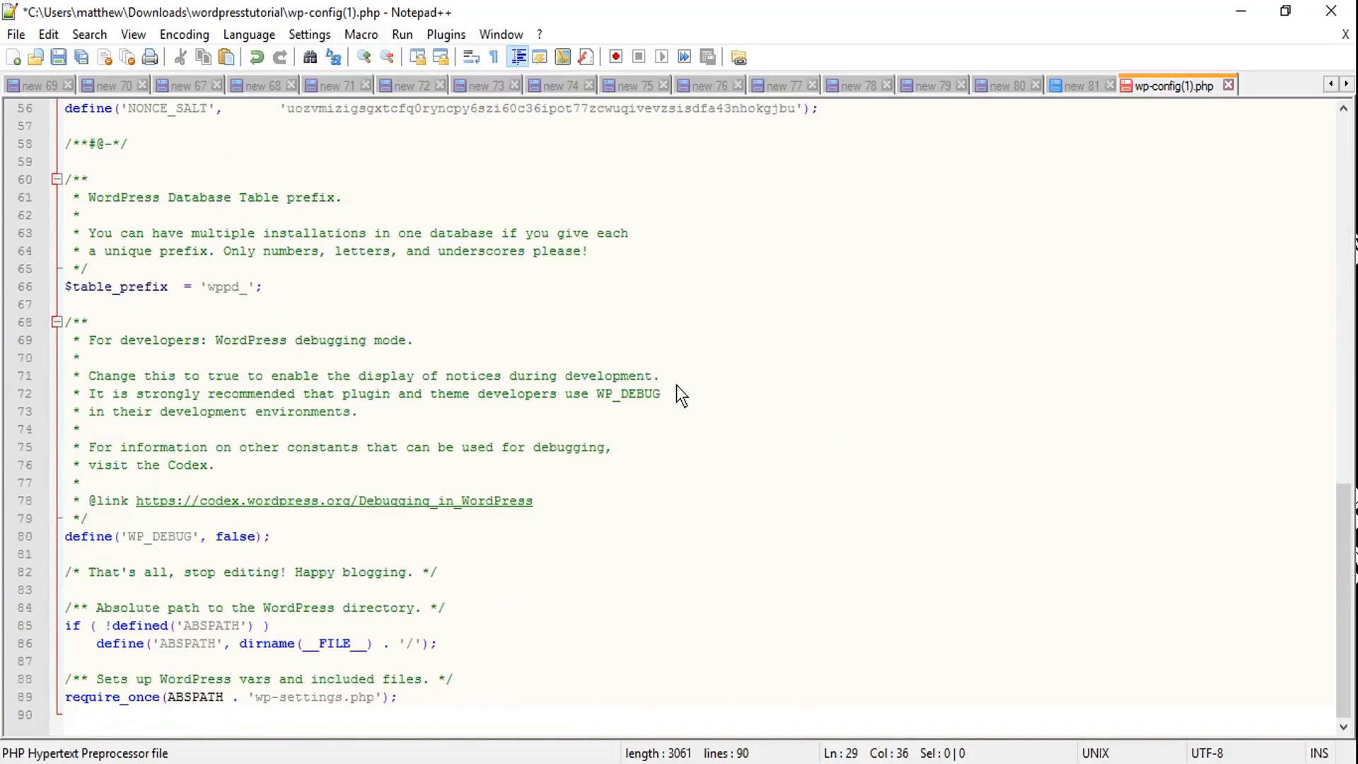
scroll(679, 385, "up", 11)
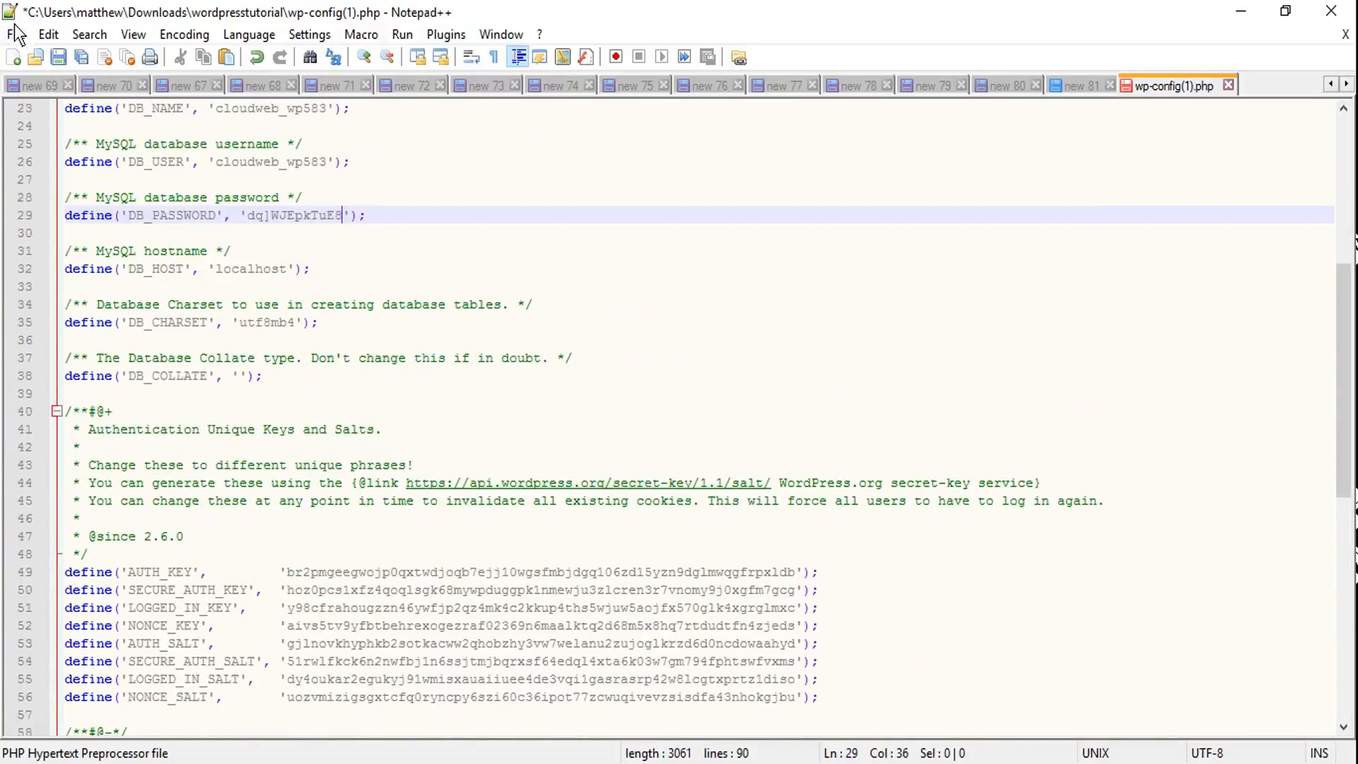
- Save the edited wp-config(1).php and switch back to the MySQL Databases page in Firefox
left_click(15, 29)
left_click(36, 150)
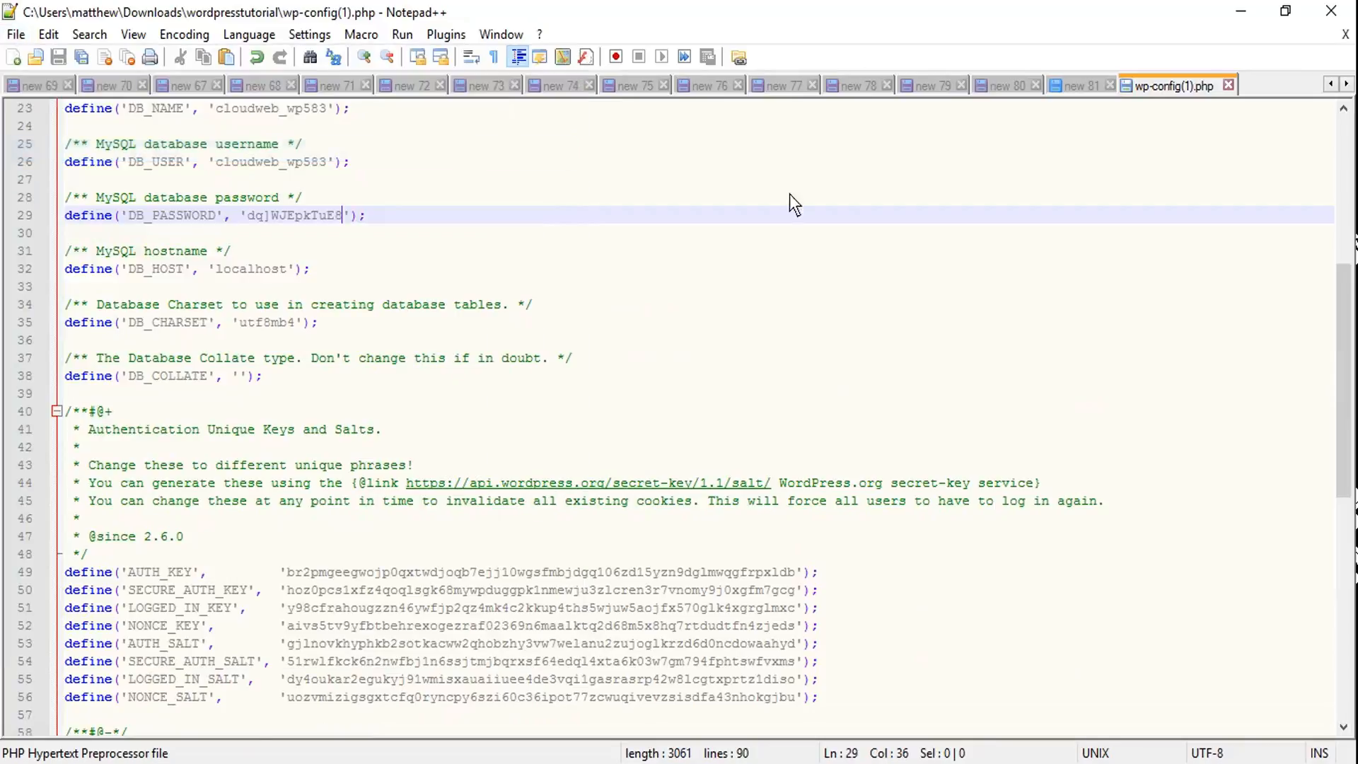
scroll(983, 324, "up", 7)
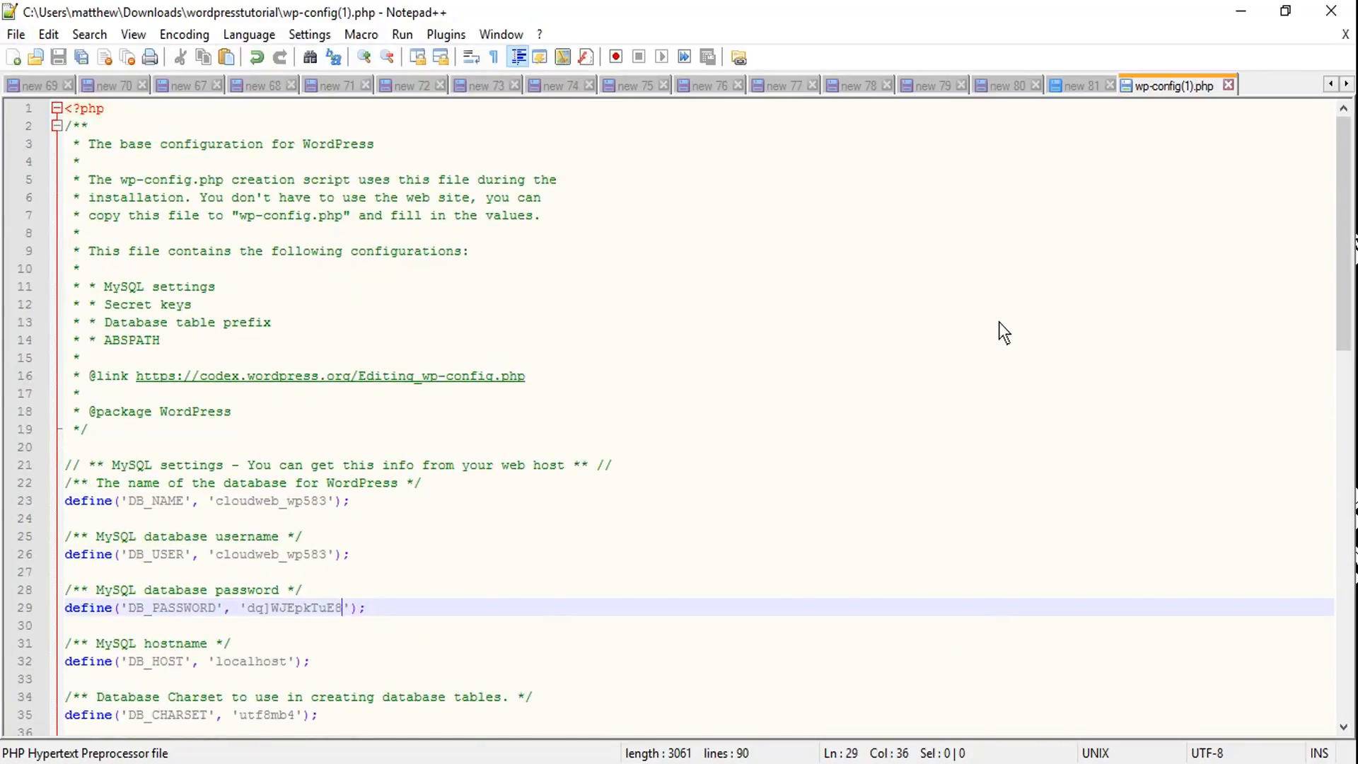
left_click(1239, 11)
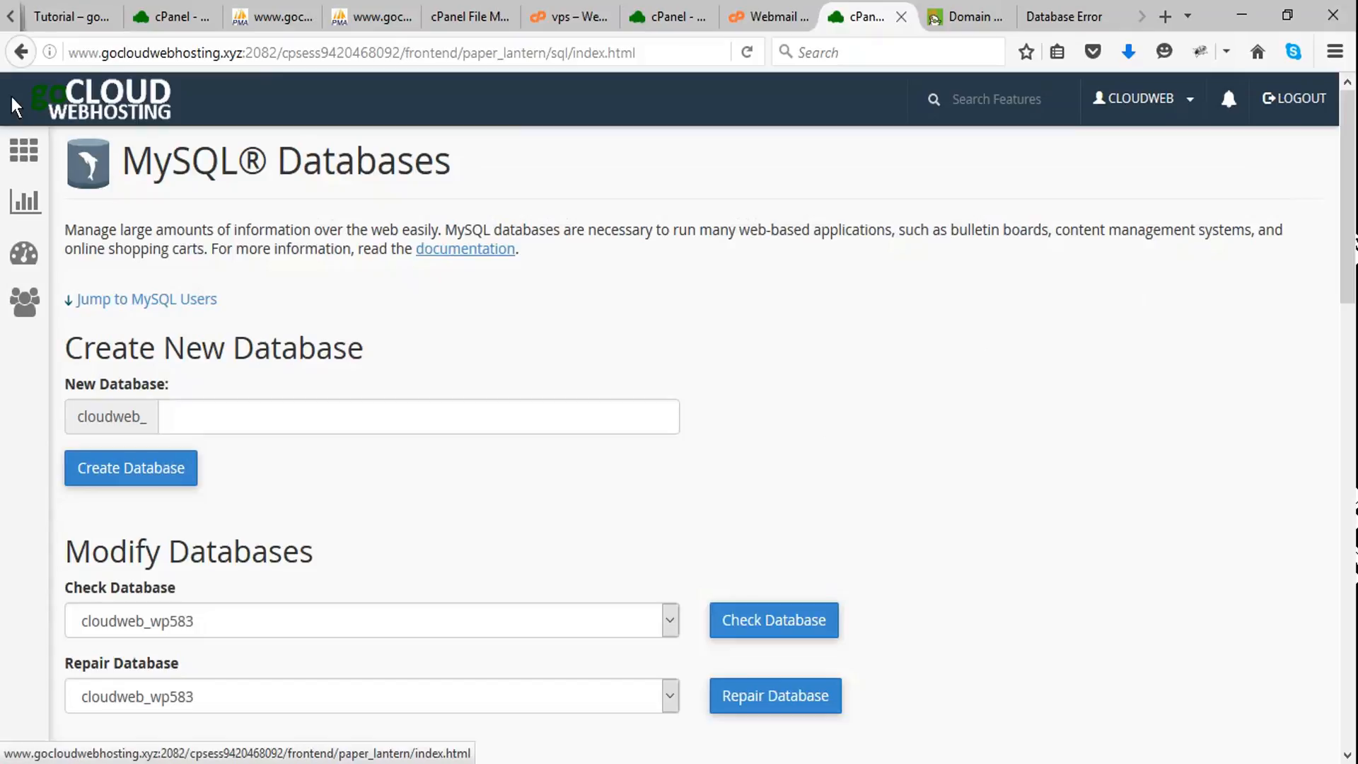
- Go to the cPanel home page, open File Manager and enter the public_html folder
left_click(24, 149)
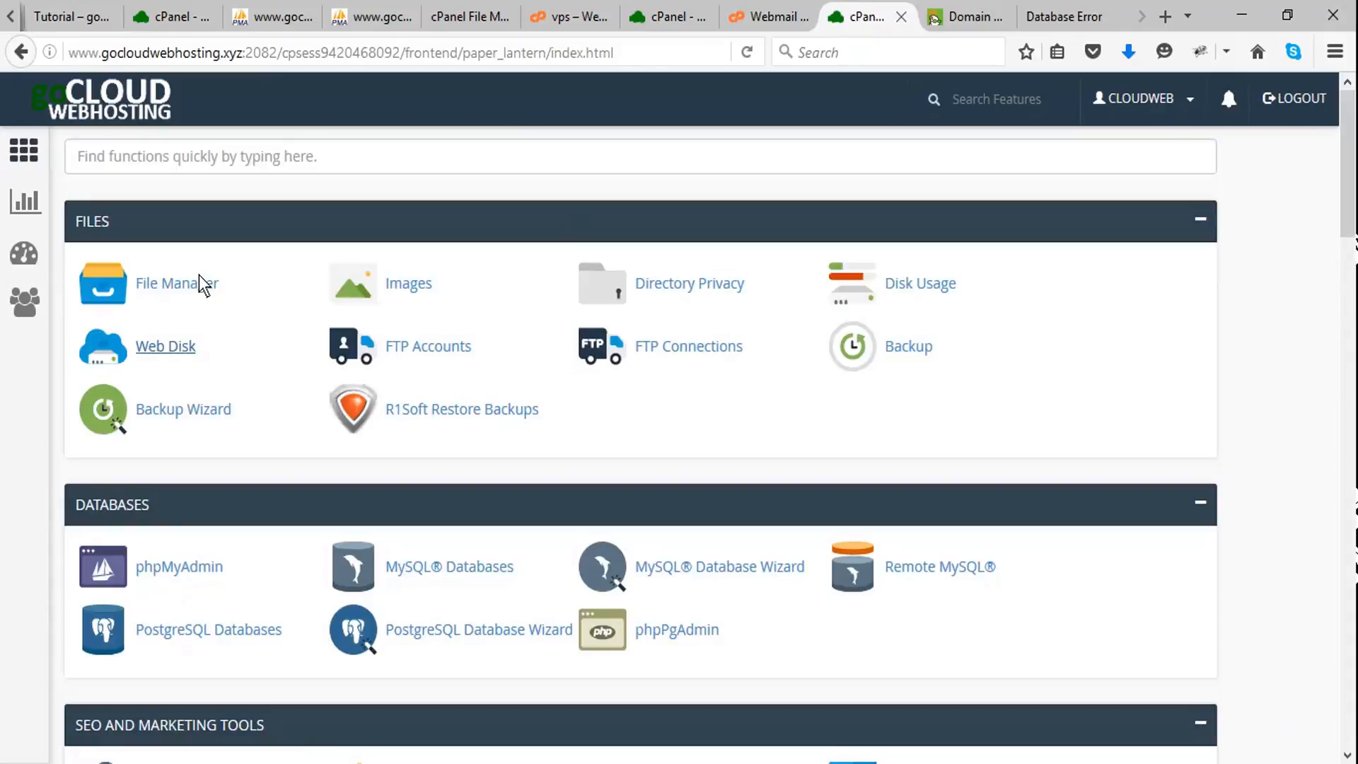
left_click(224, 295)
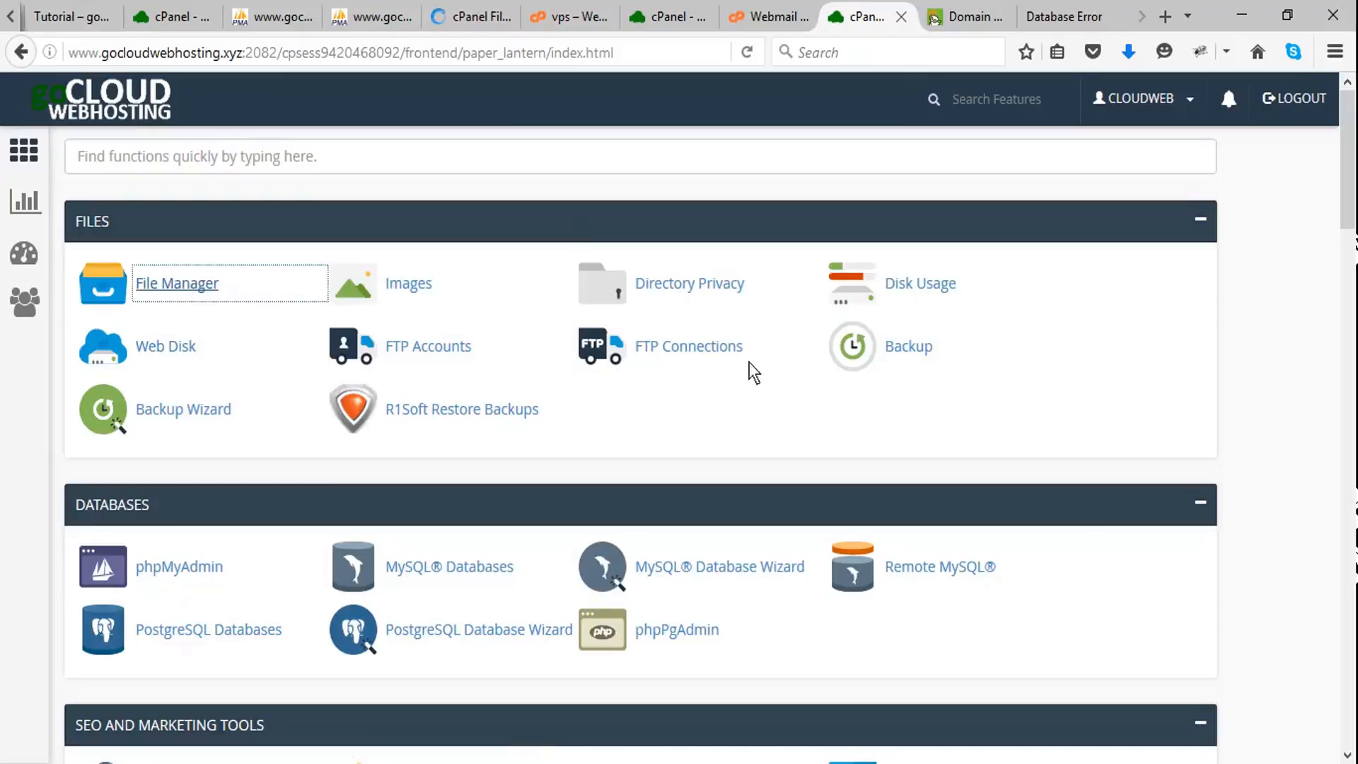
left_click(181, 289)
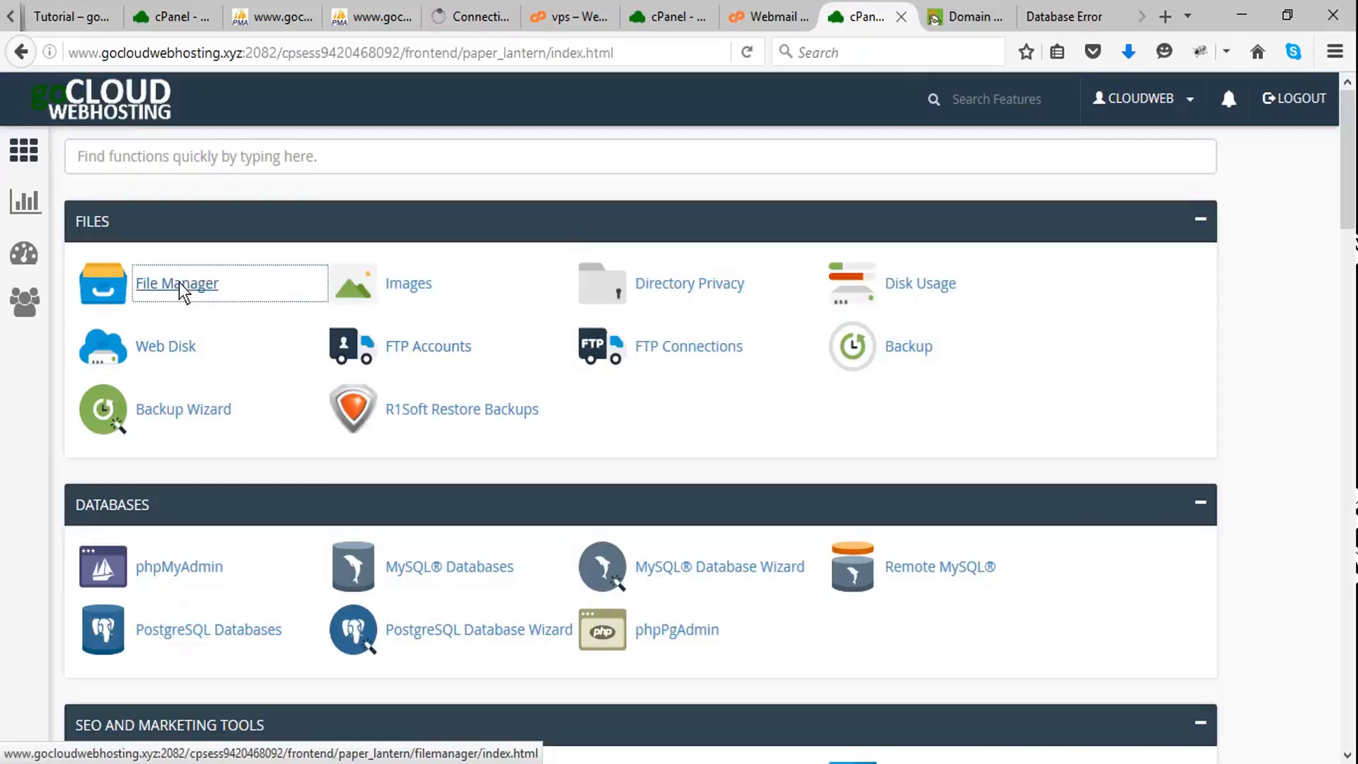
left_click(466, 21)
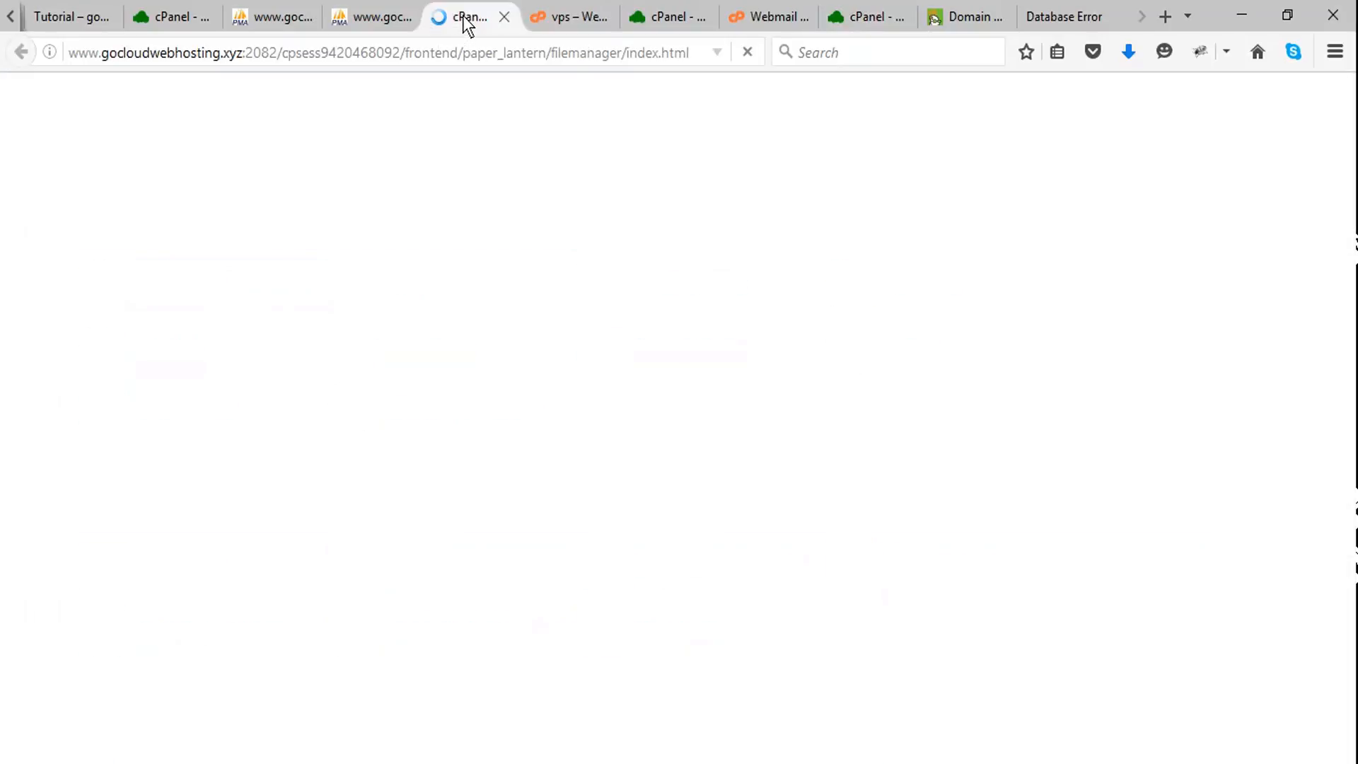
left_click_drag(503, 22, 751, 21)
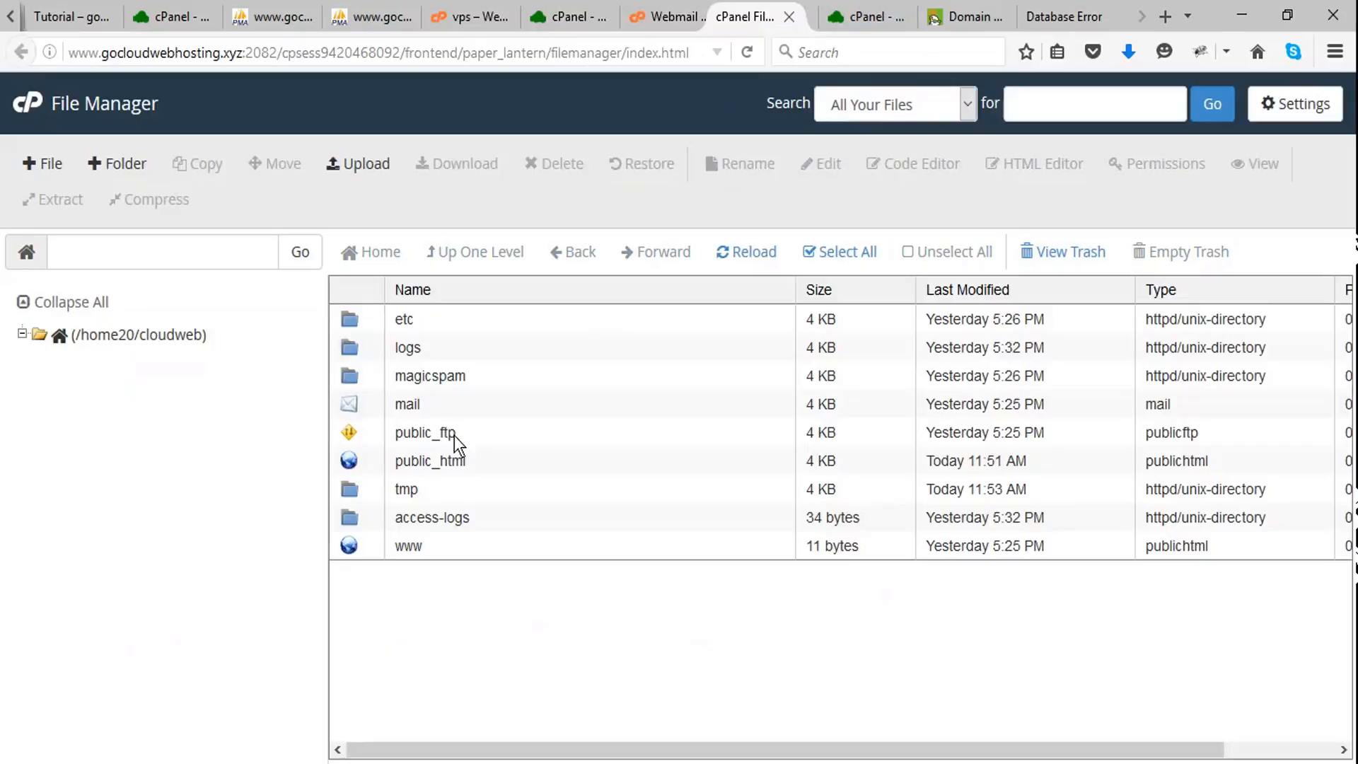
double_click(346, 463)
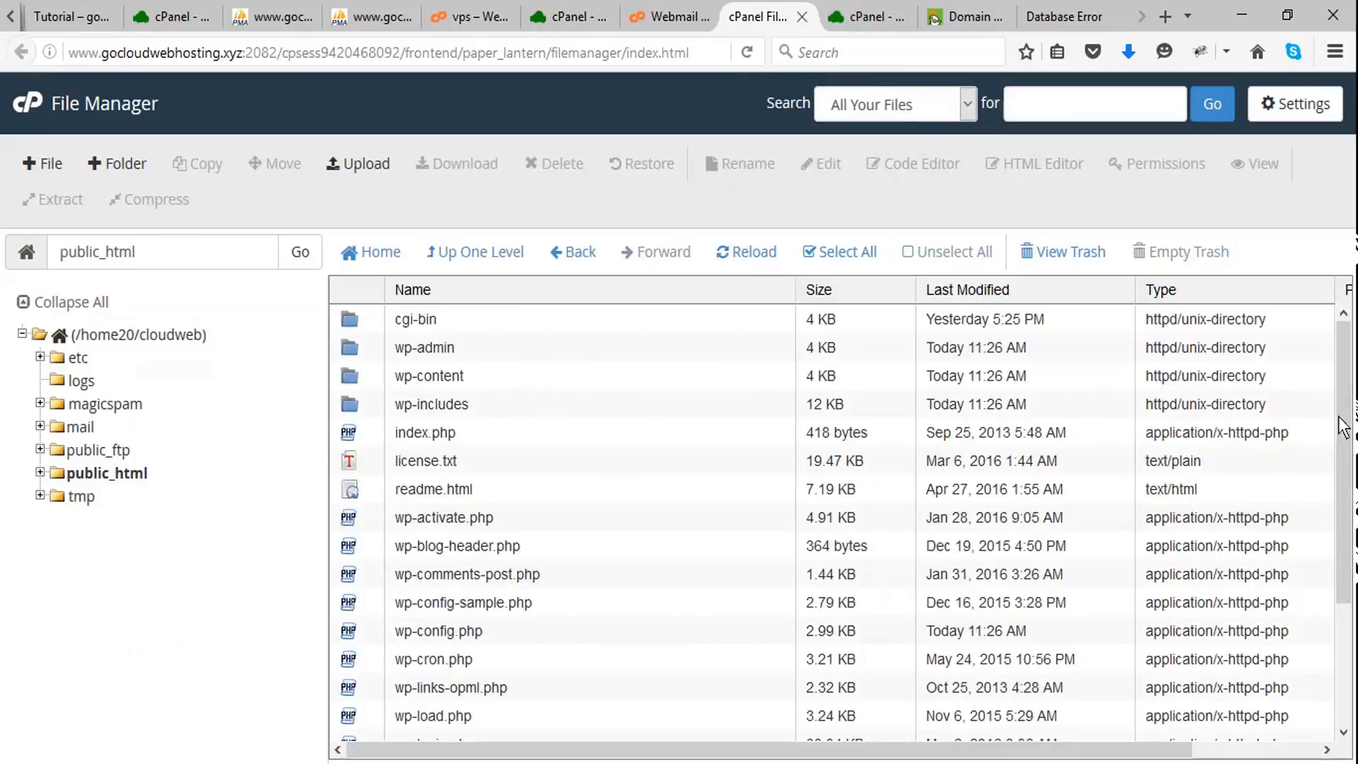
left_click_drag(1333, 425, 1334, 458)
left_click_drag(1343, 453, 1343, 550)
- Upload wp-config from the local wordpresstutorial folder to public_html with existing files overwritten, and return to the folder listing
left_click(363, 163)
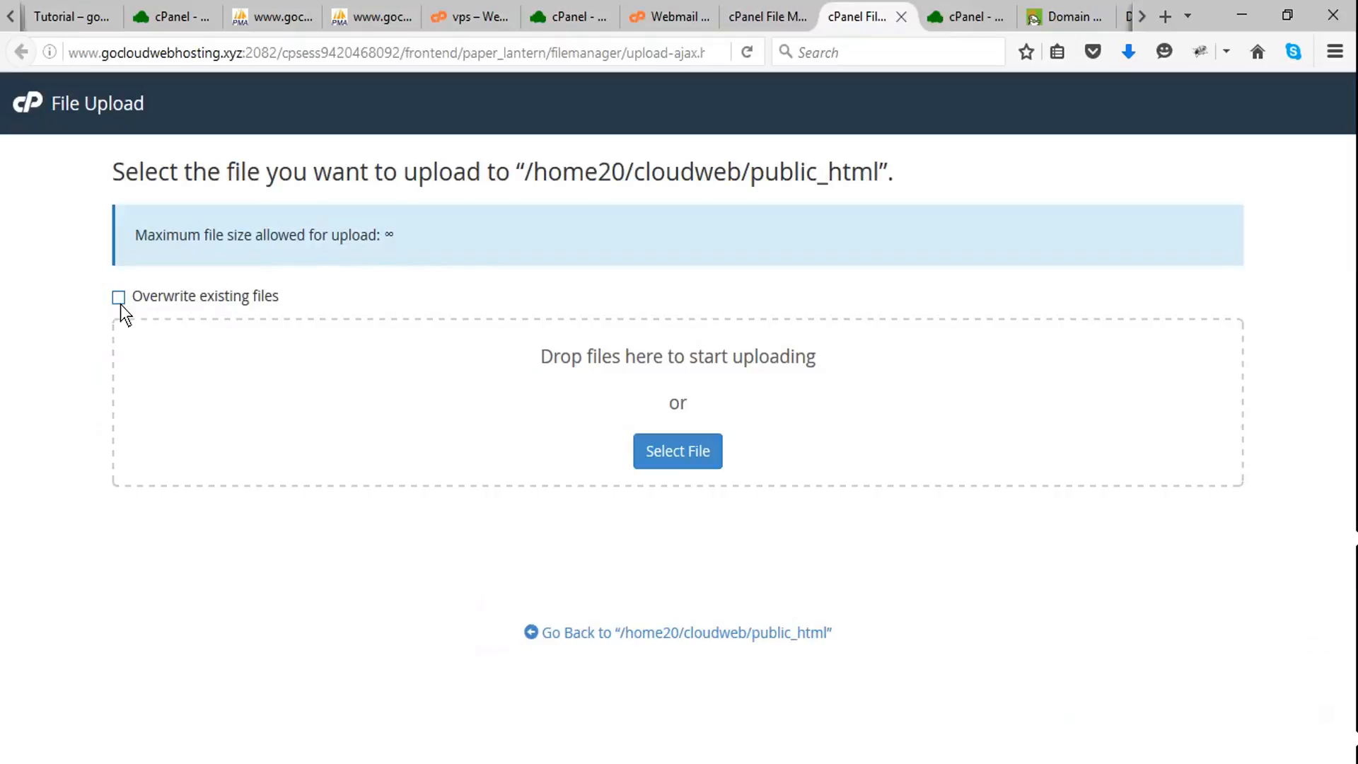
left_click(120, 301)
left_click(516, 761)
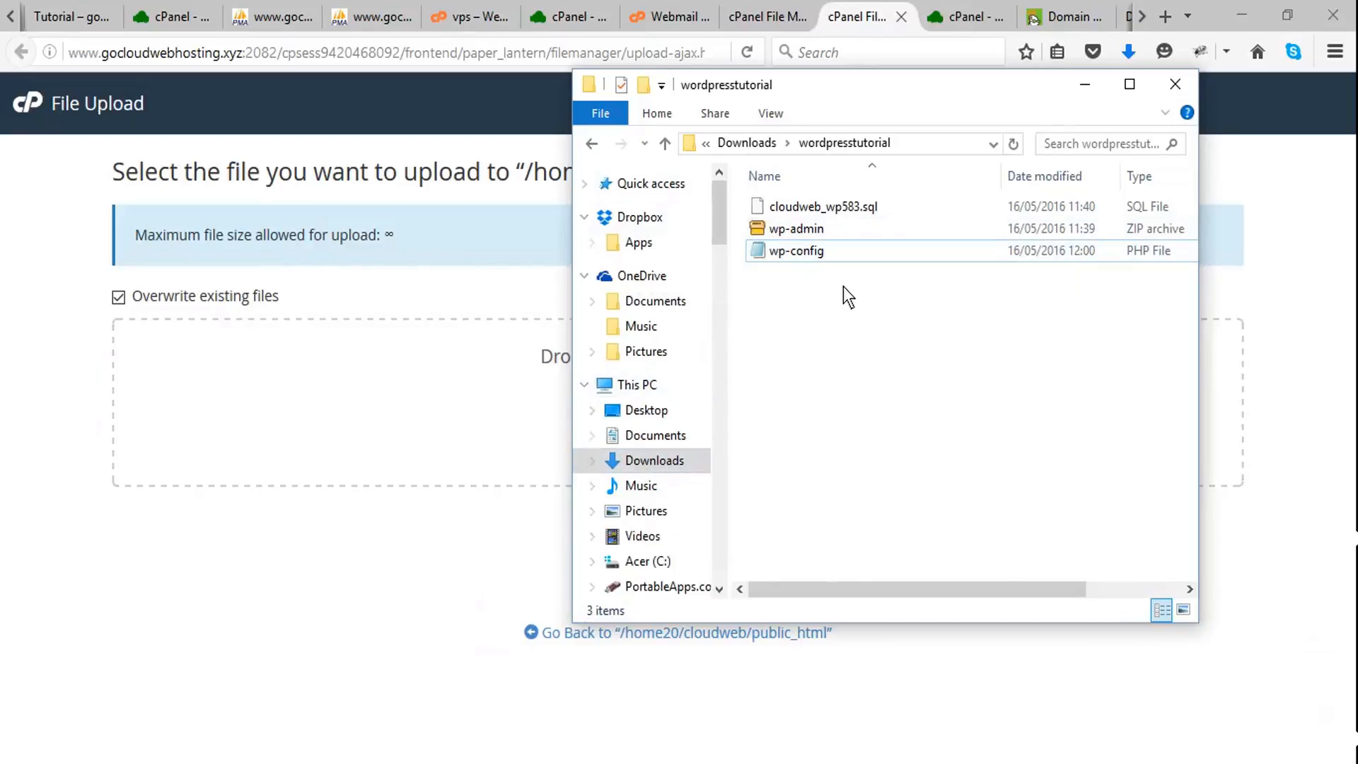
left_click_drag(808, 248, 322, 397)
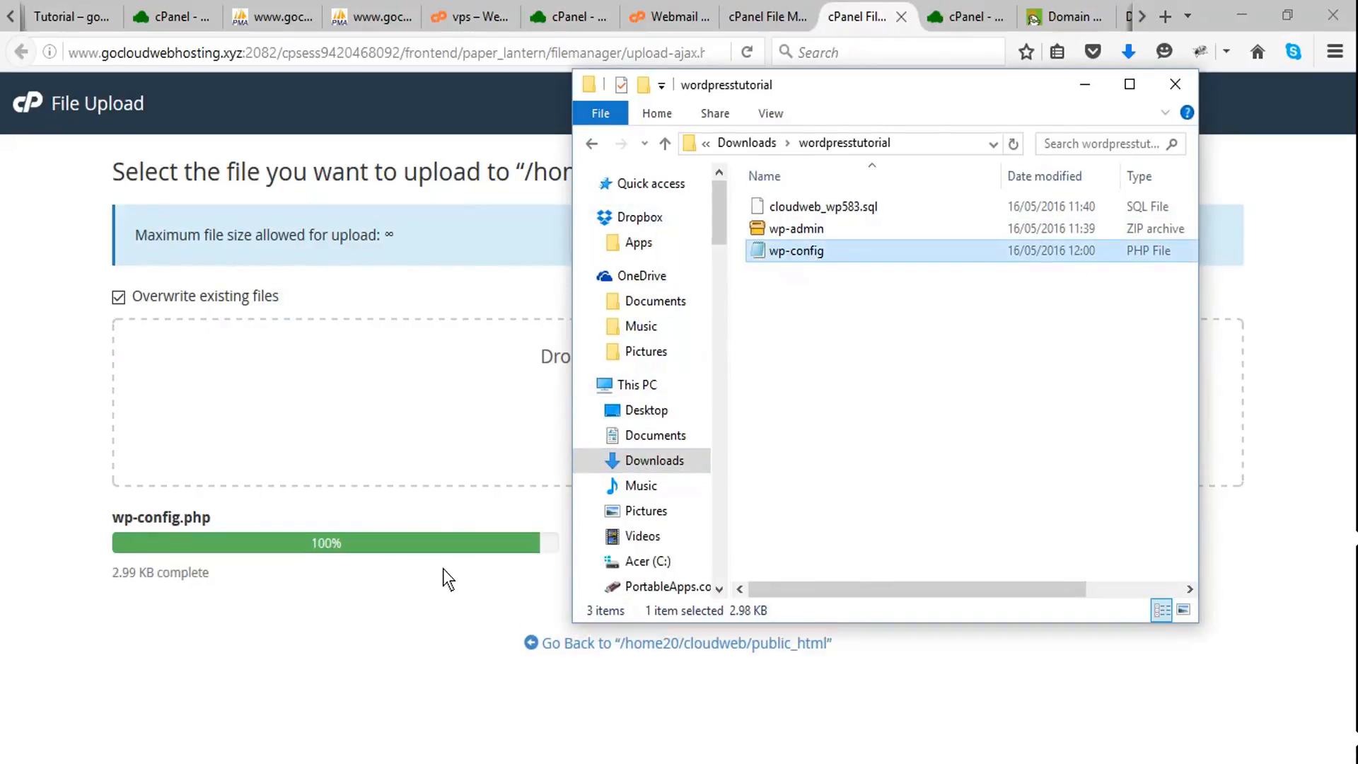
left_click(1085, 84)
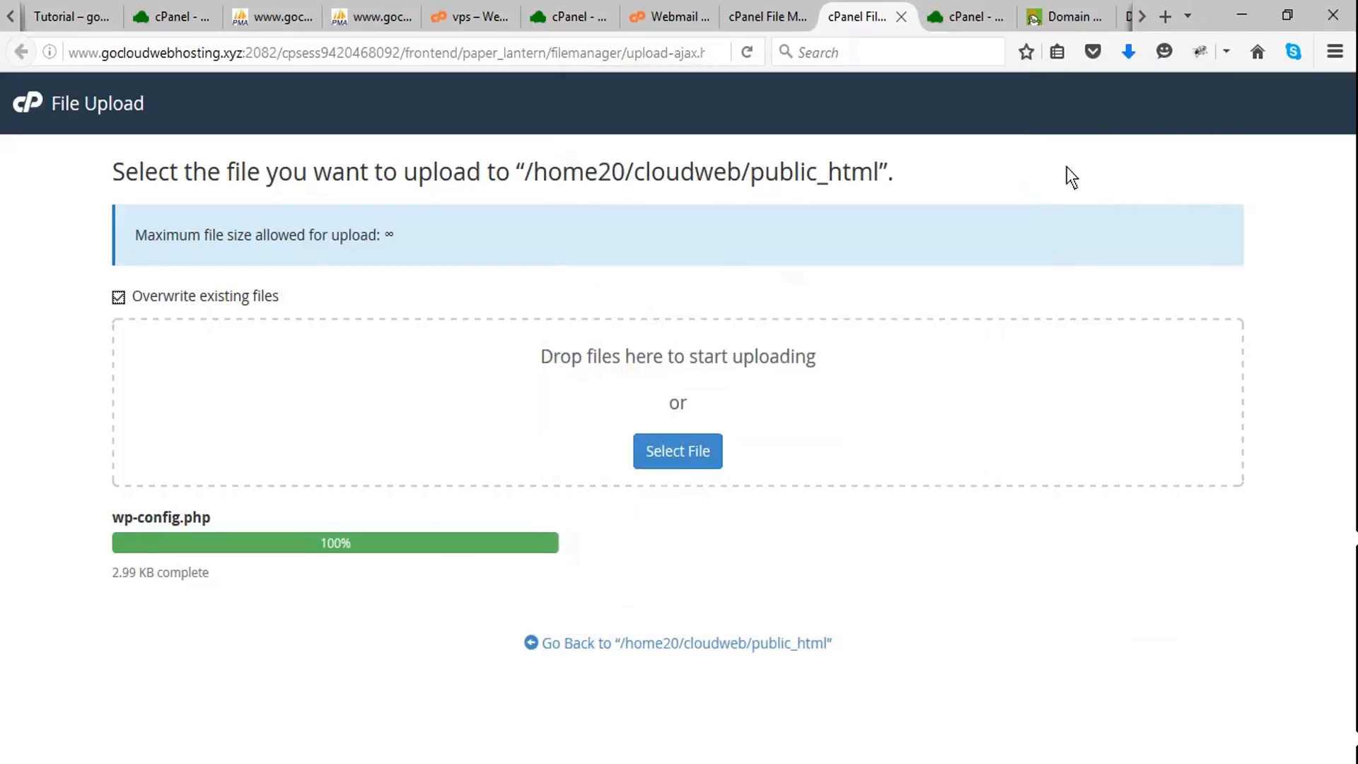
left_click(644, 643)
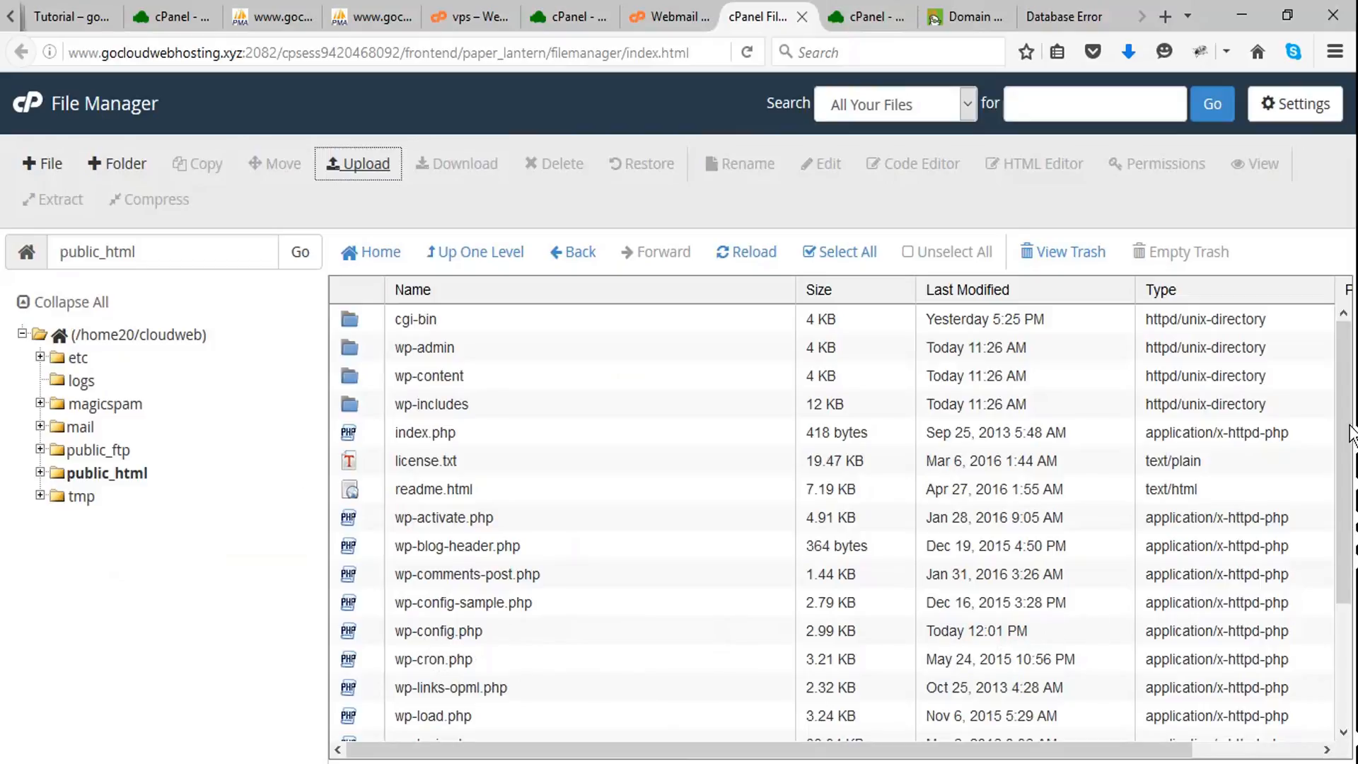
left_click_drag(1346, 429, 1346, 336)
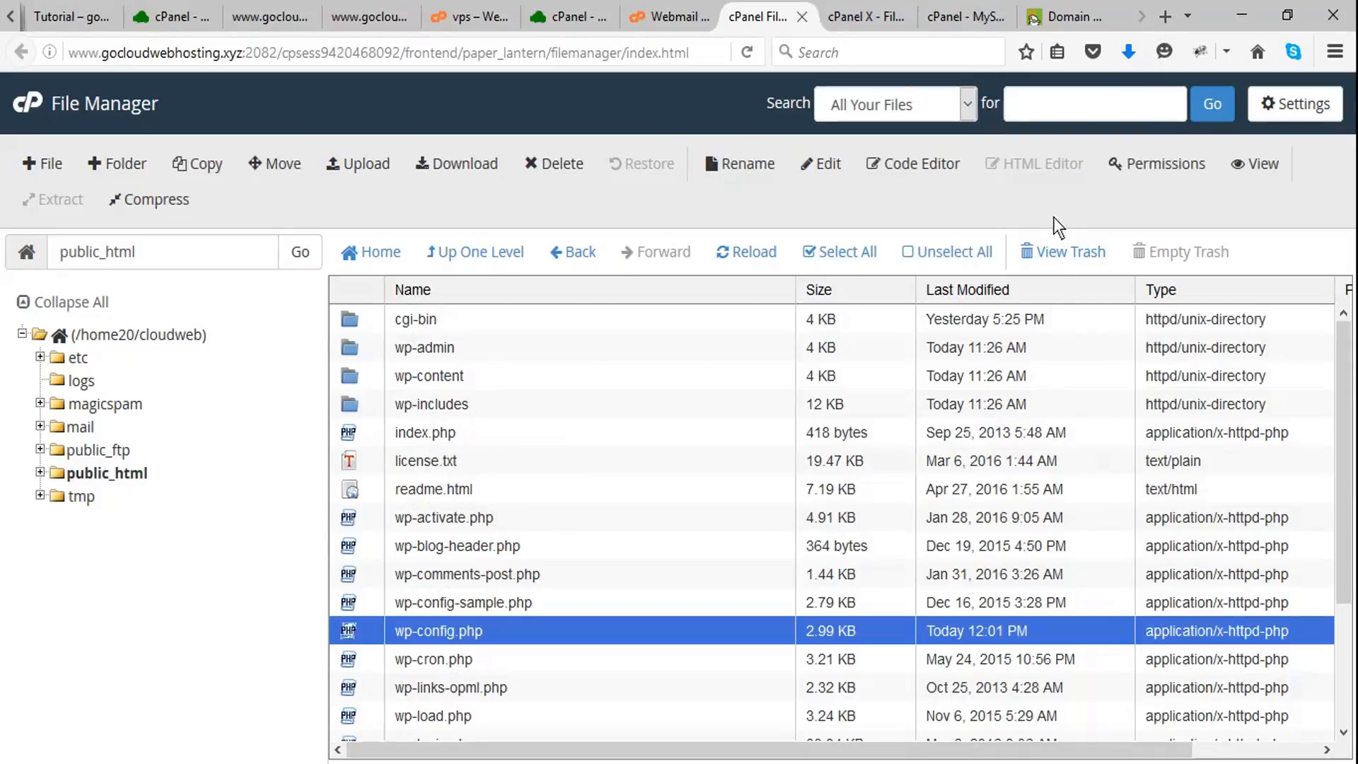
- Load gocloudwebhosting.xyz in a new browser tab and look over the migrated site's home page
left_click(1165, 17)
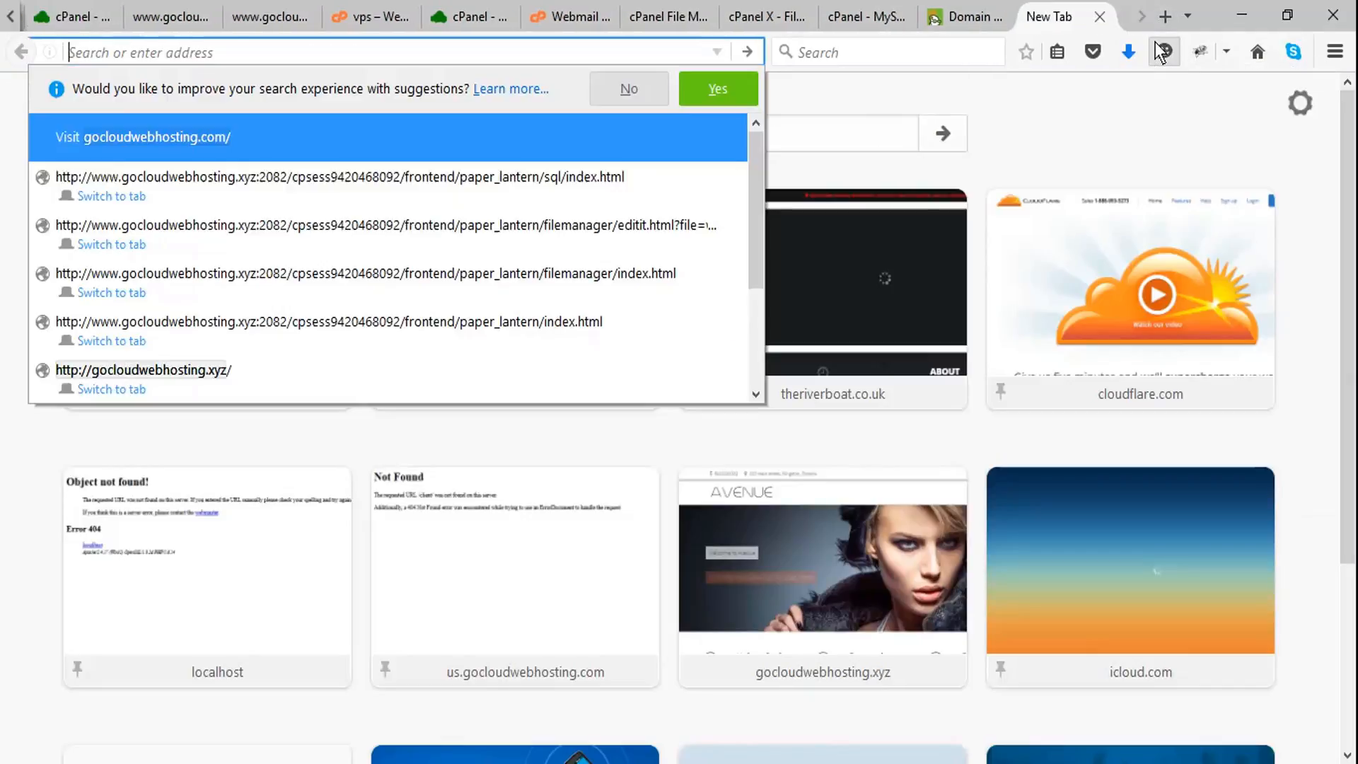
type("go0")
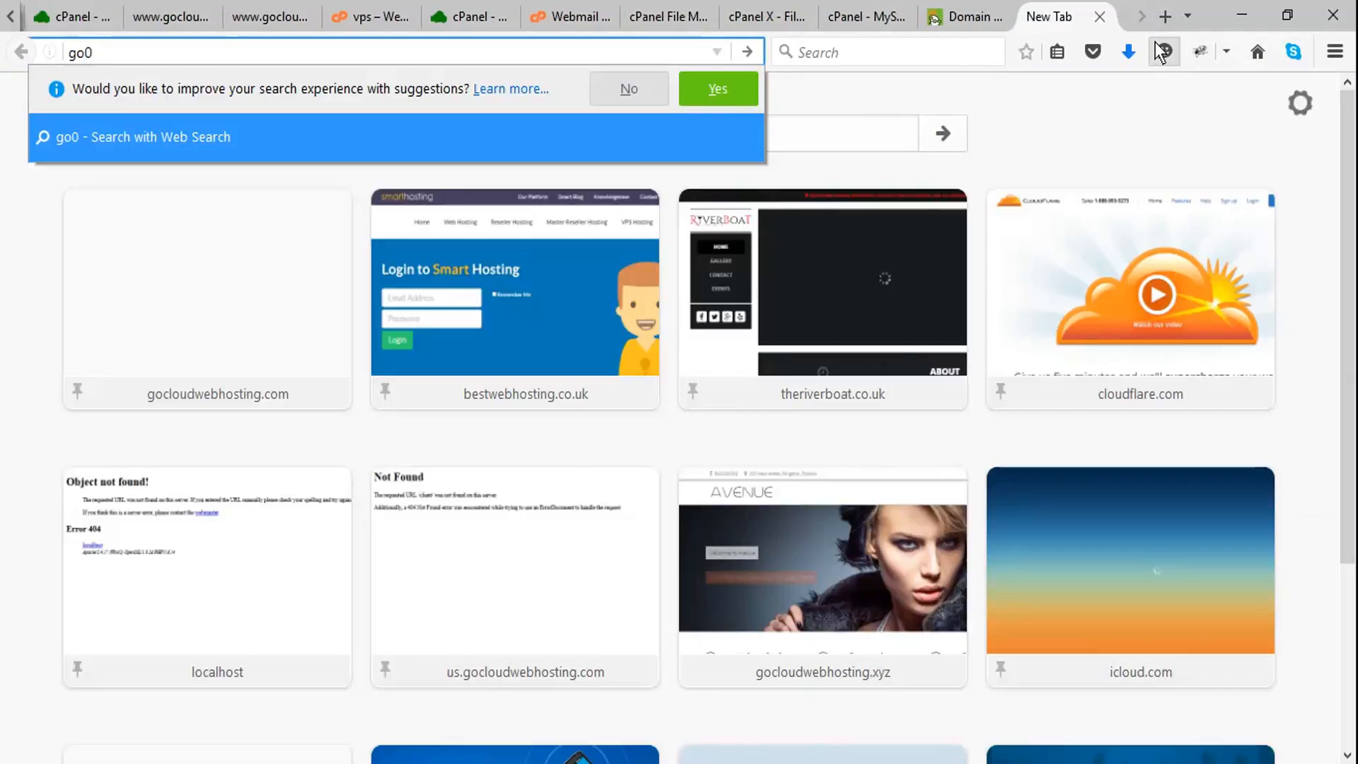
key("BackSpace")
type("cloudw")
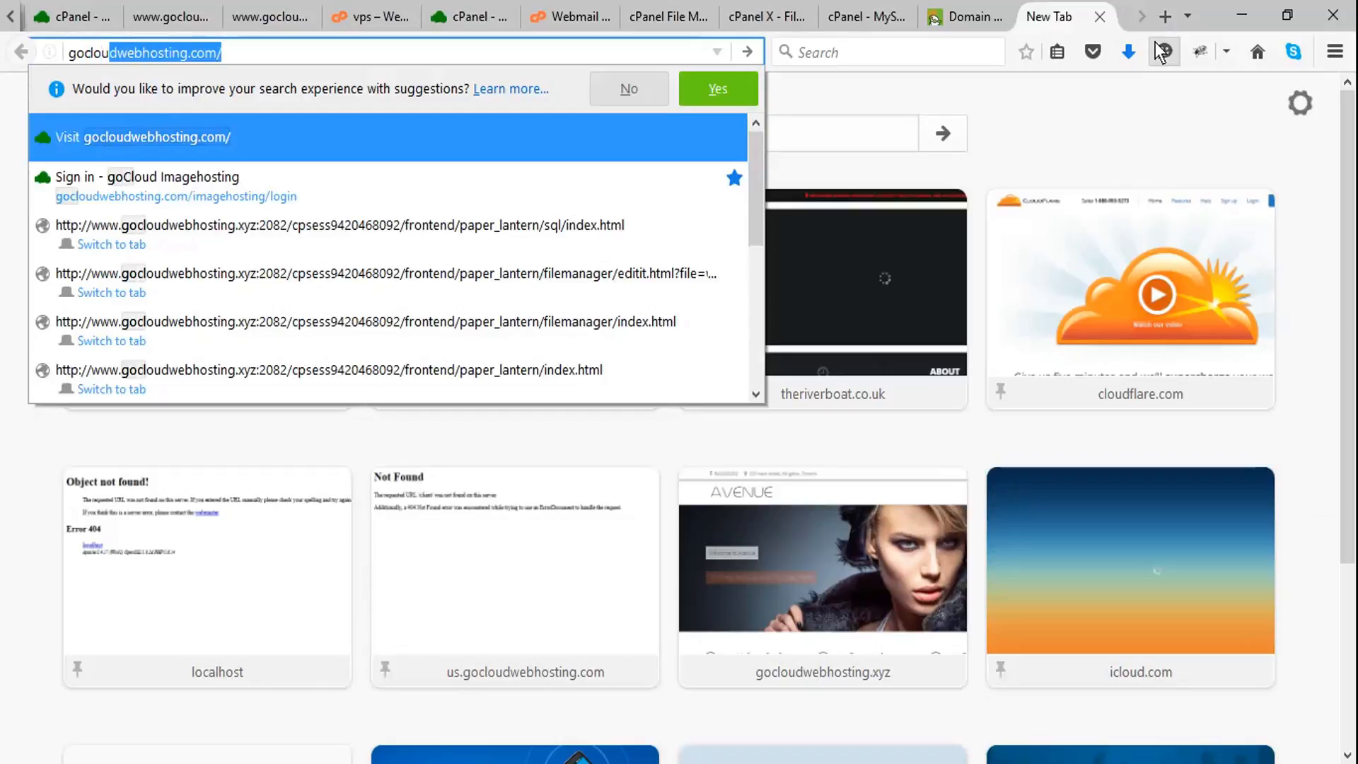
type("ebhosting")
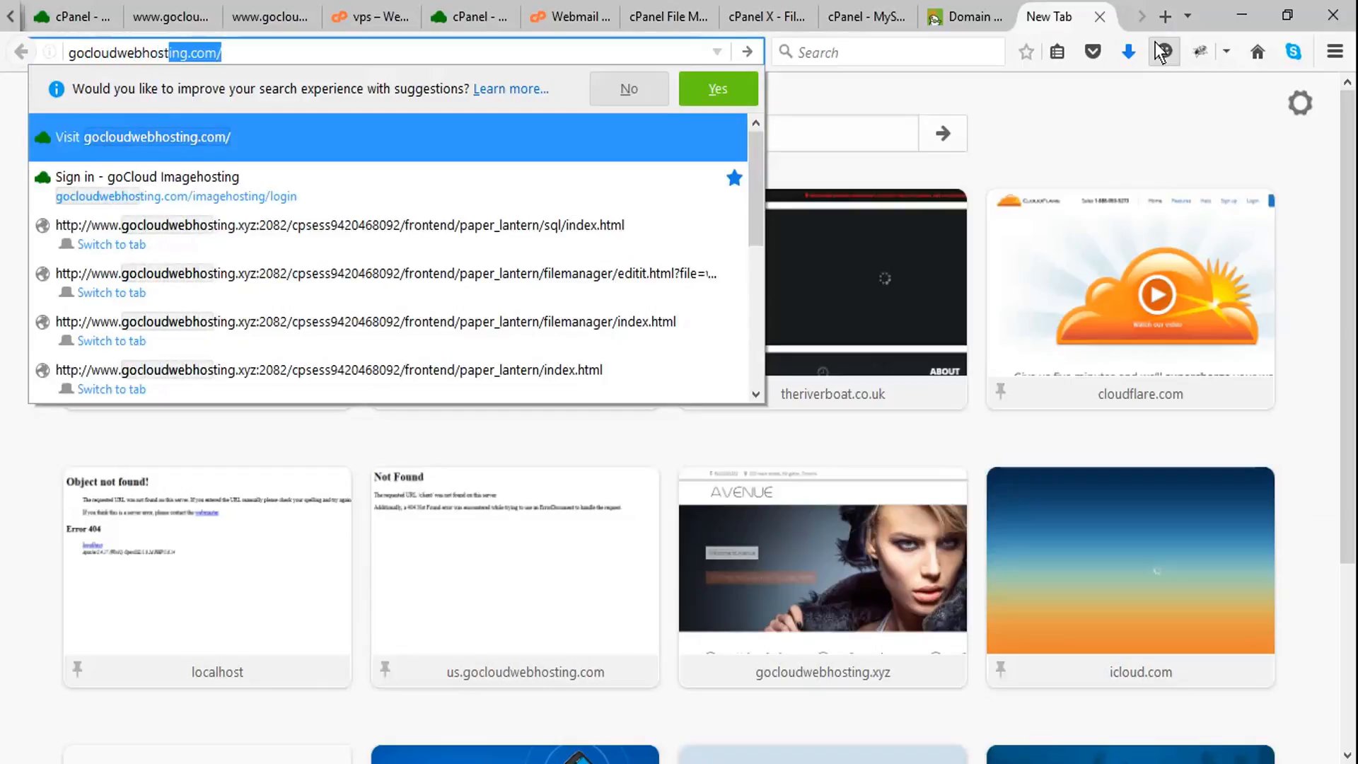
type(".xy")
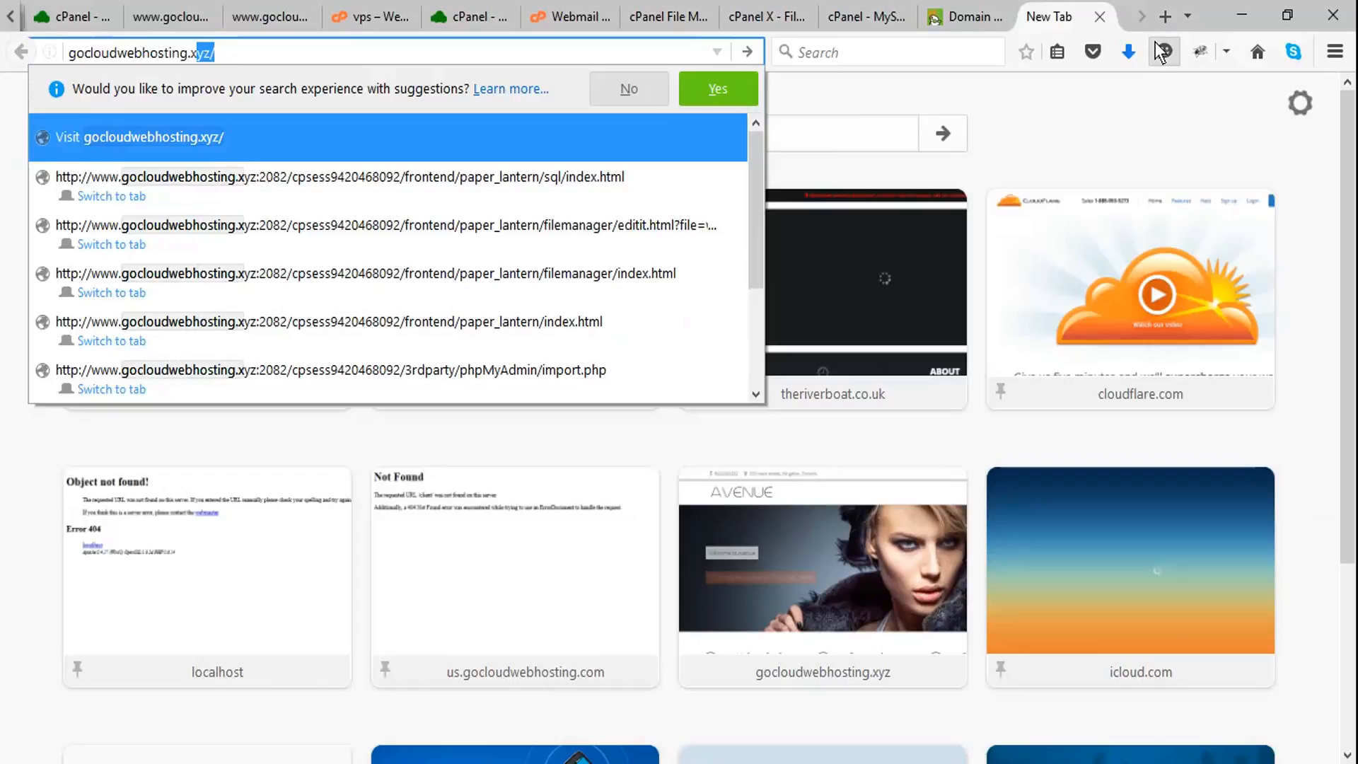
type("z")
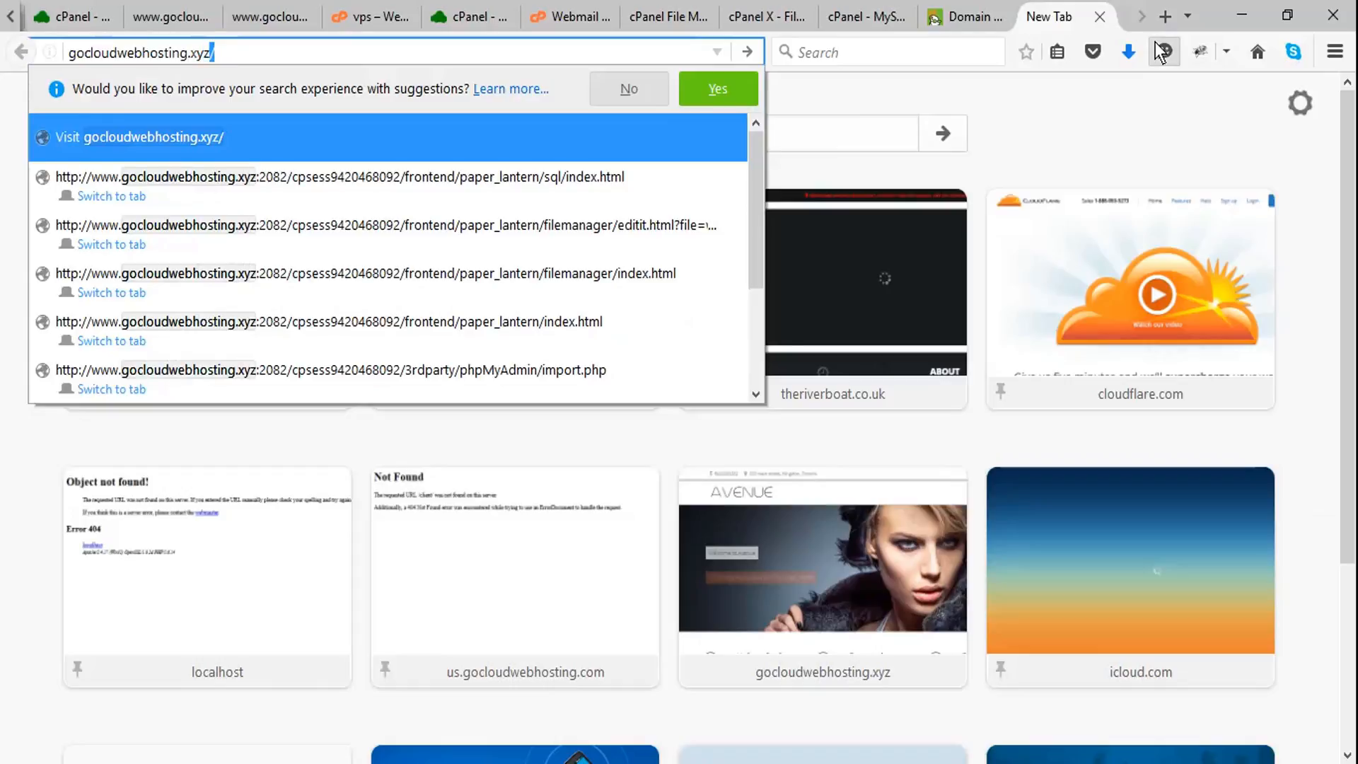
key("Return")
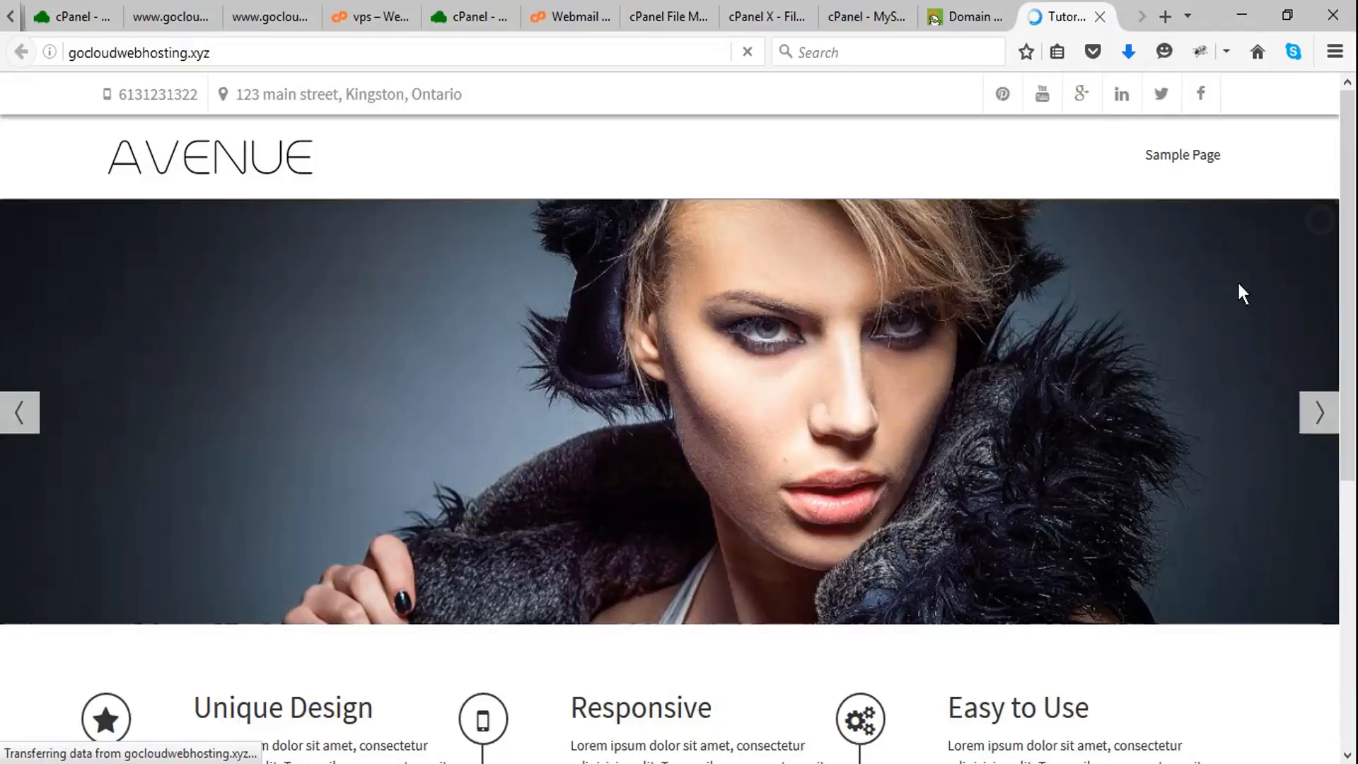
scroll(1133, 345, "down", 5)
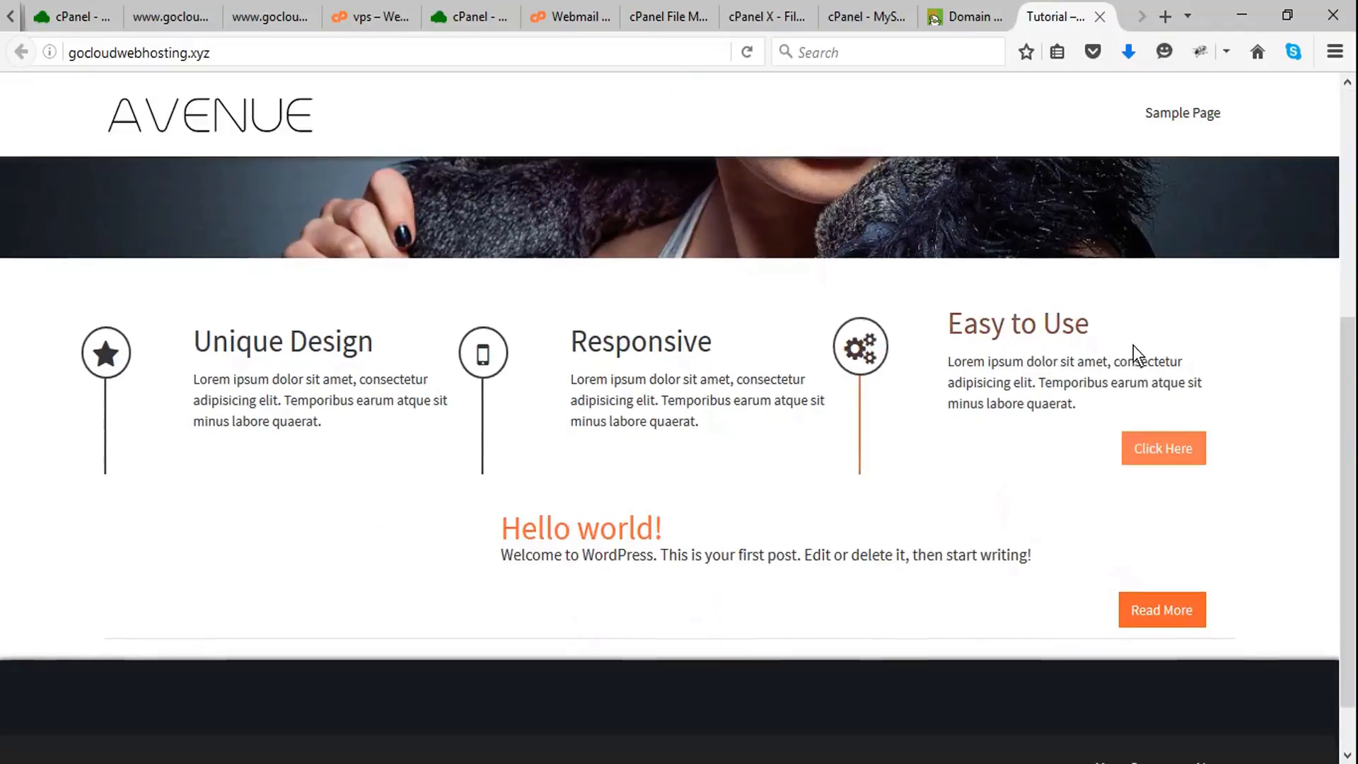
scroll(862, 473, "up", 5)
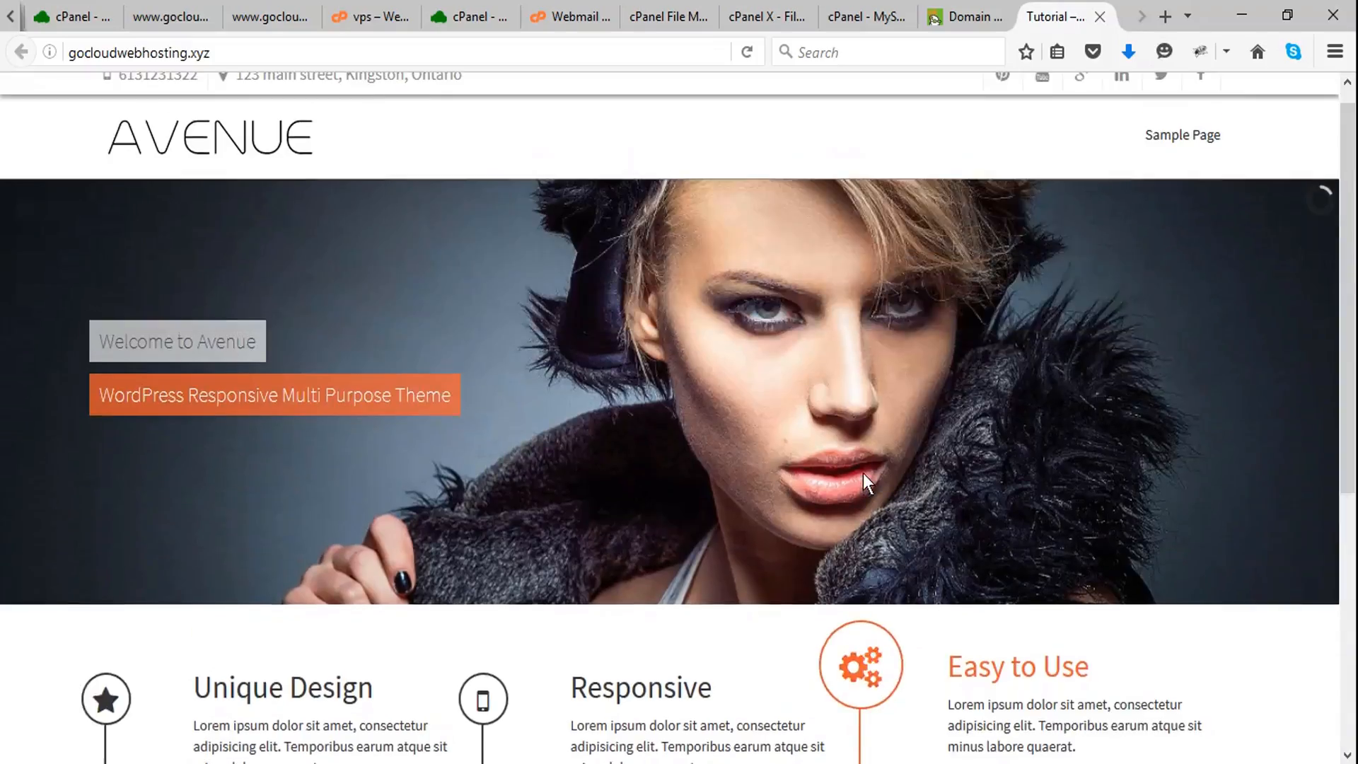